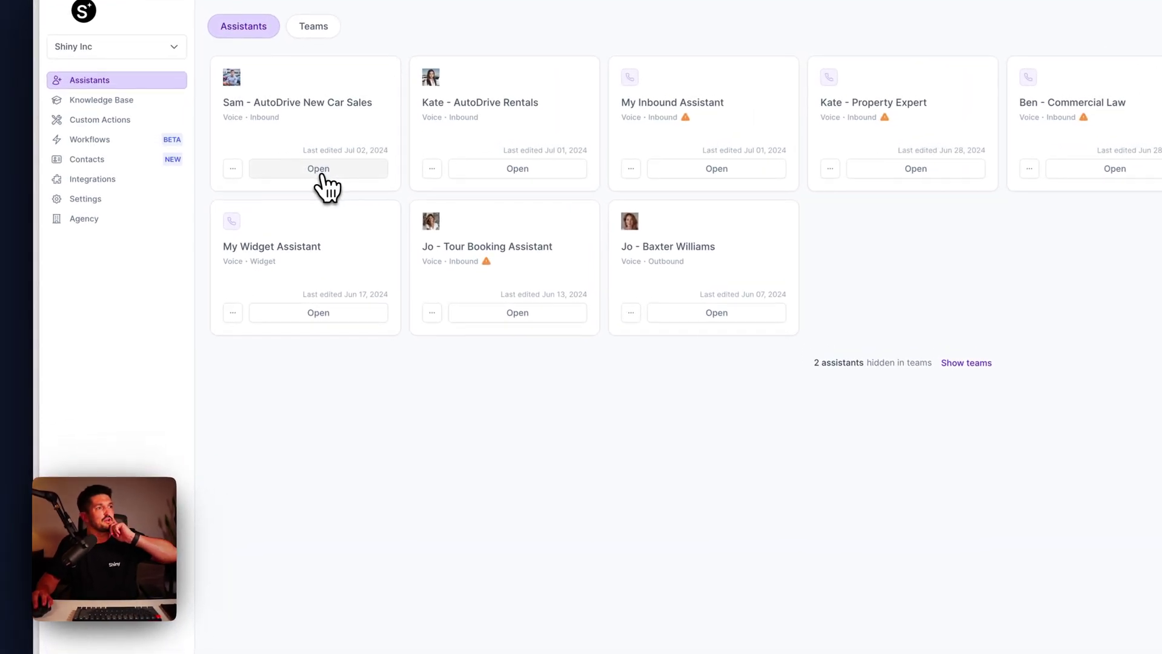
Step: Open the Sam - AutoDrive New Car Sales assistant's Configure settings, leaving the language as English | Australia
click(320, 173)
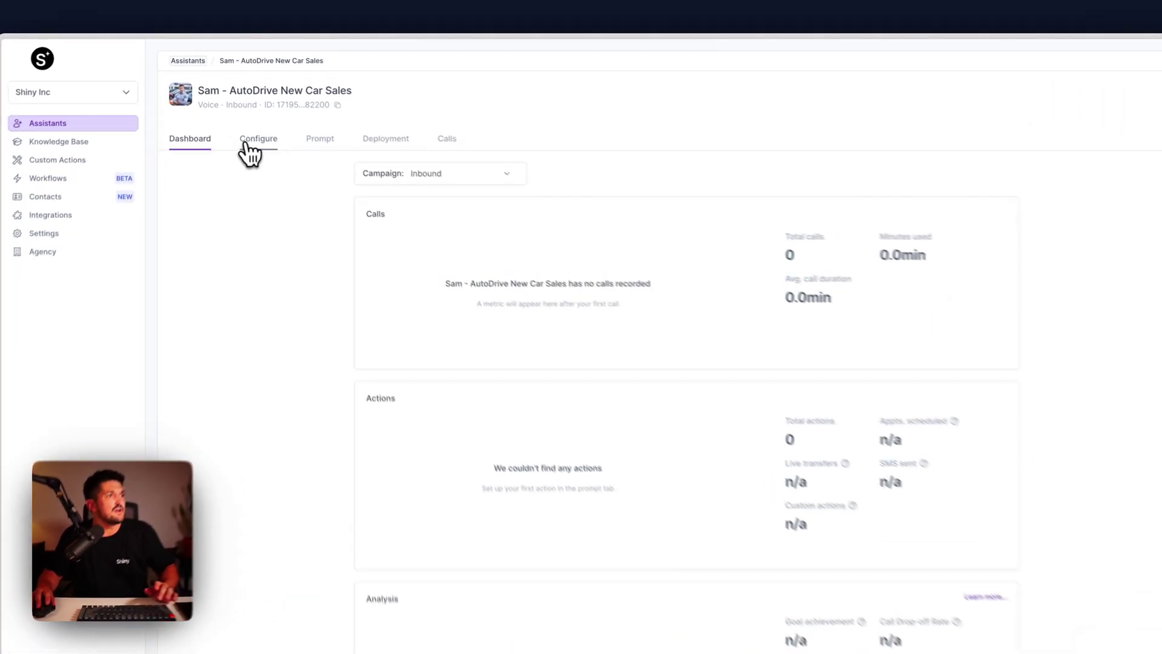
click(247, 146)
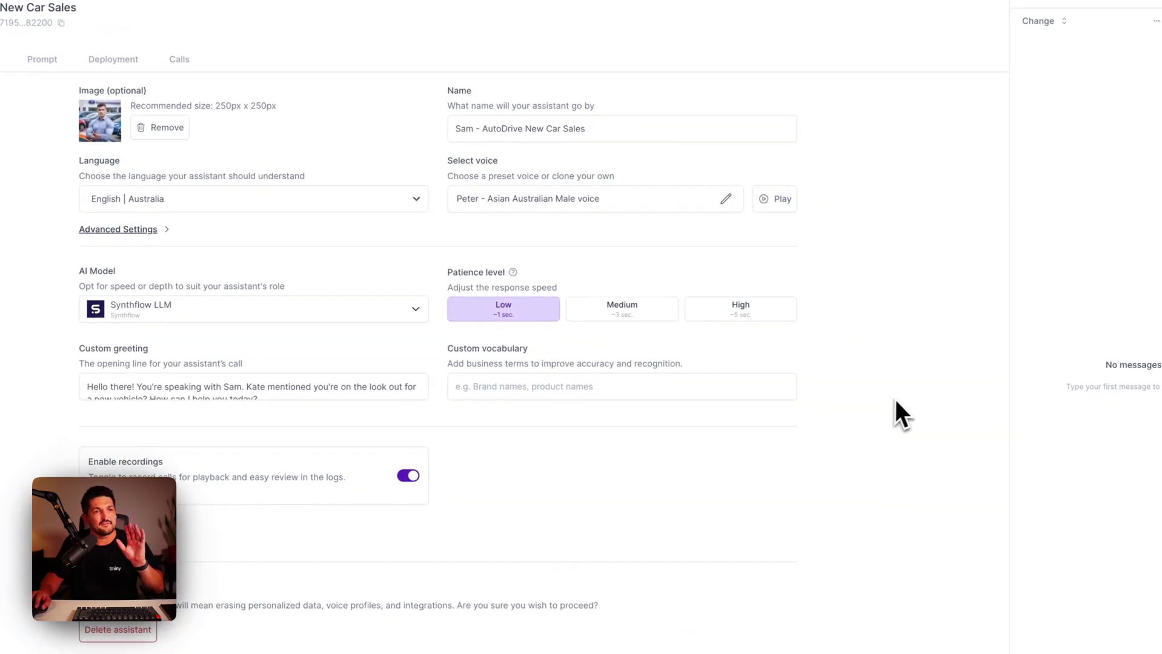
click(228, 203)
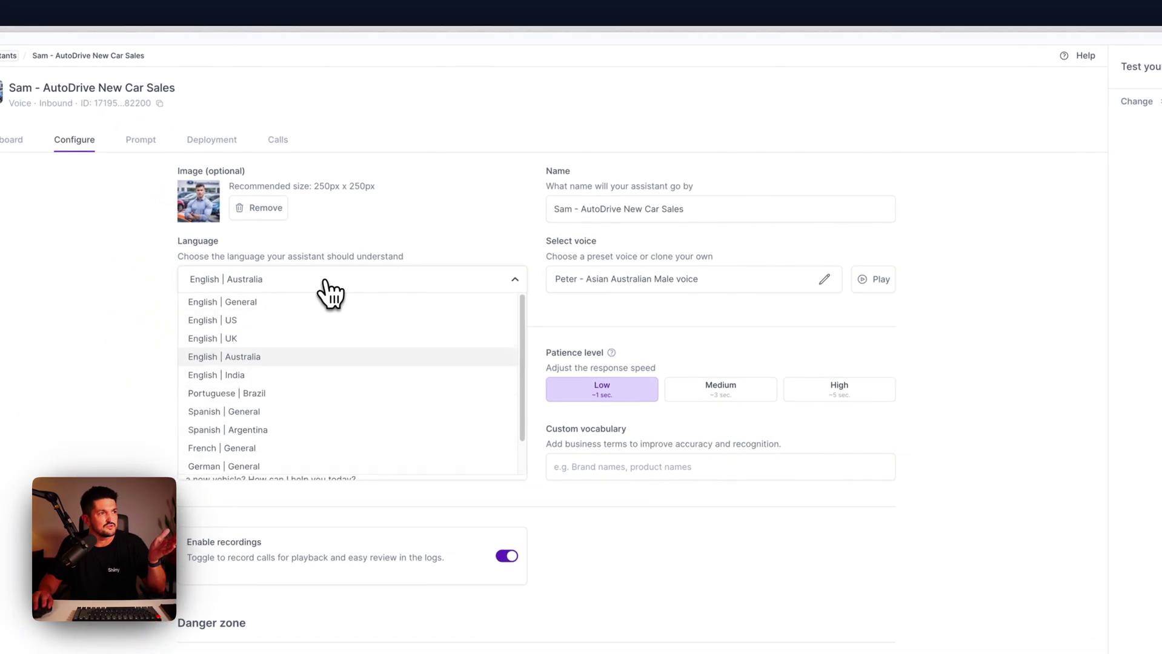
click(330, 291)
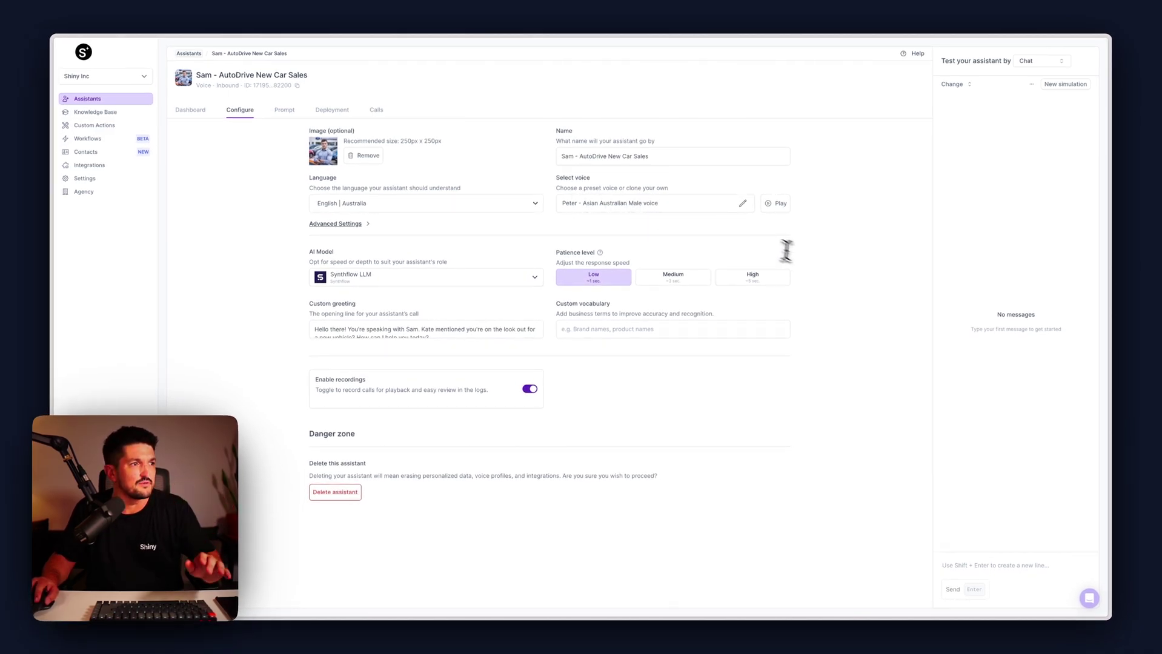
click(423, 281)
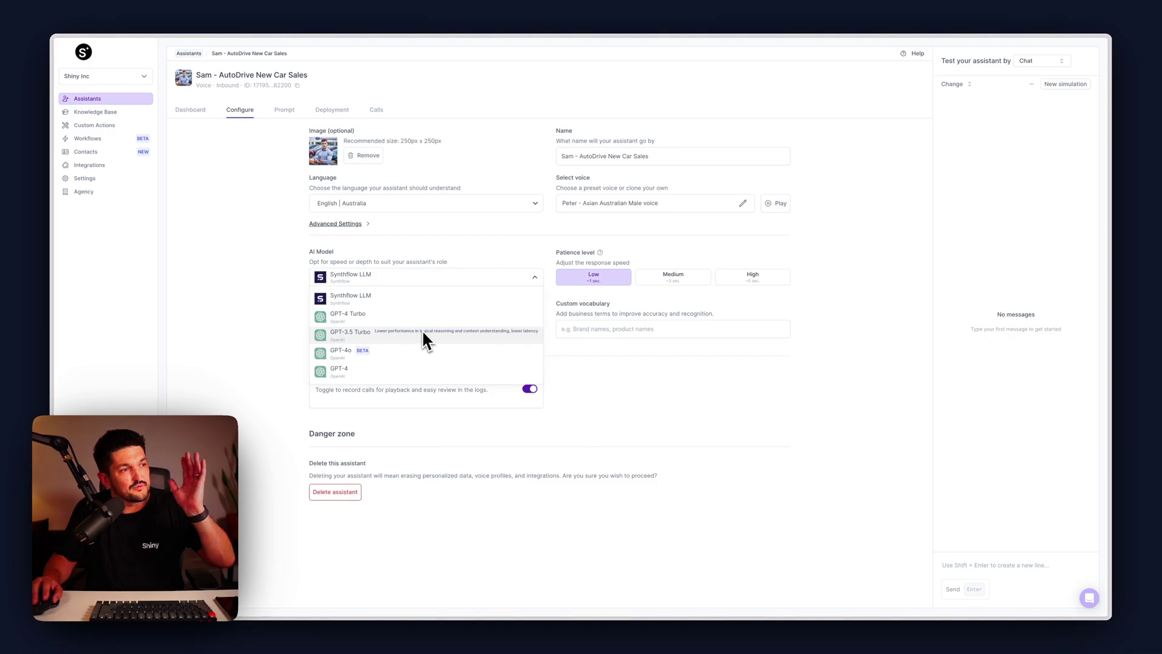
click(427, 277)
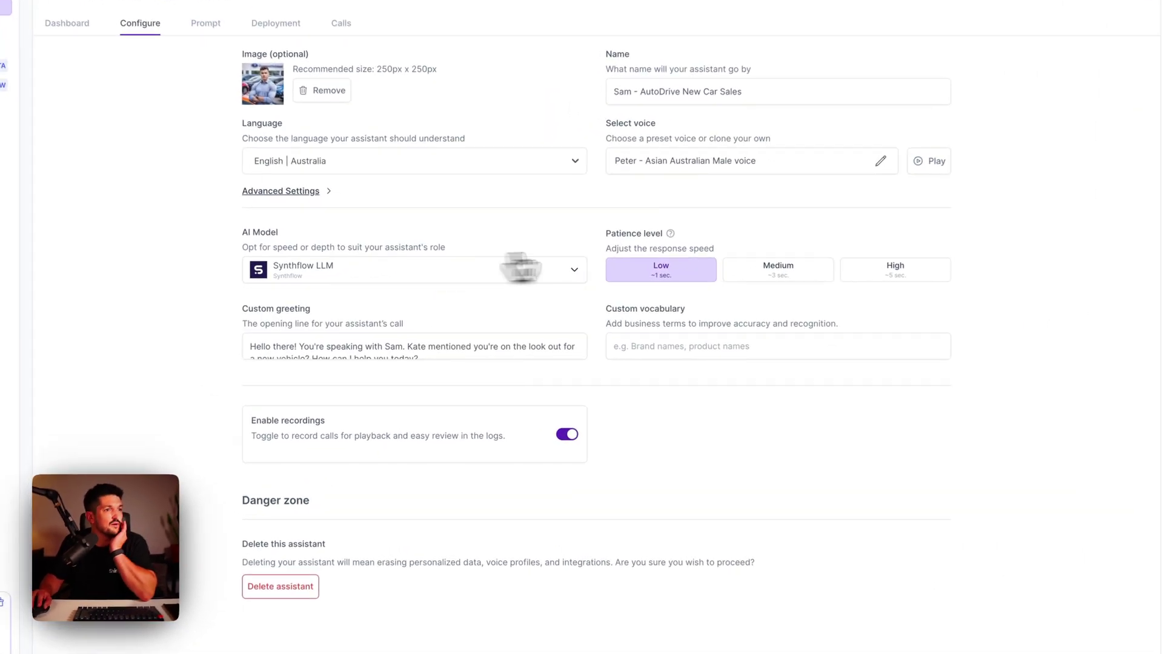
click(640, 347)
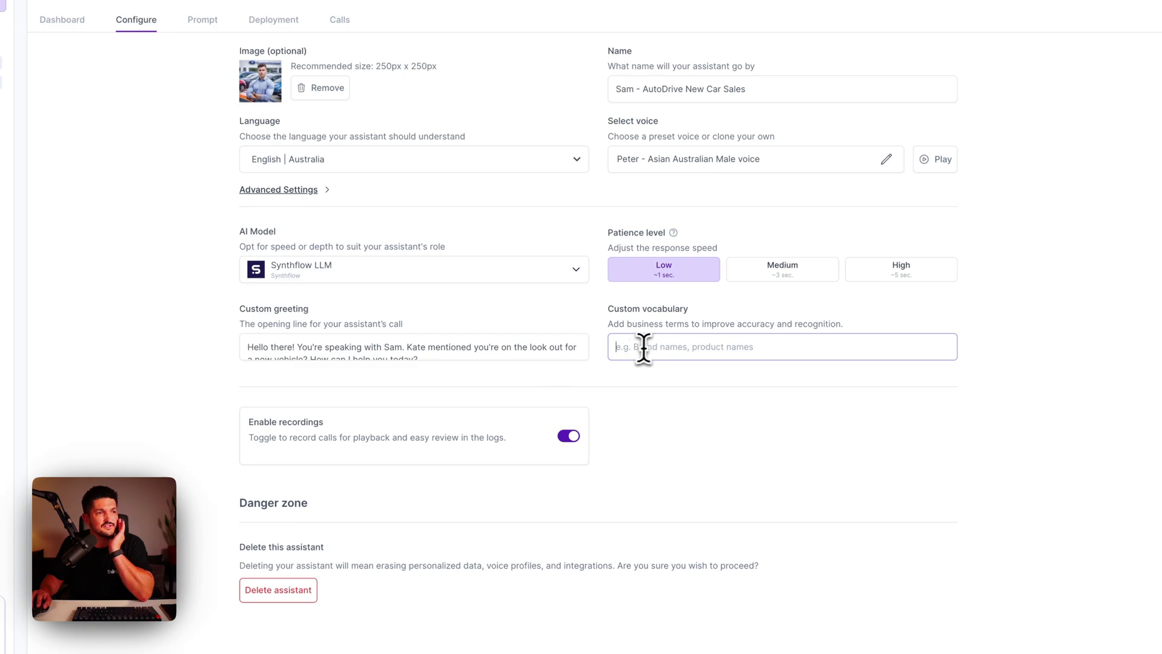
click(360, 347)
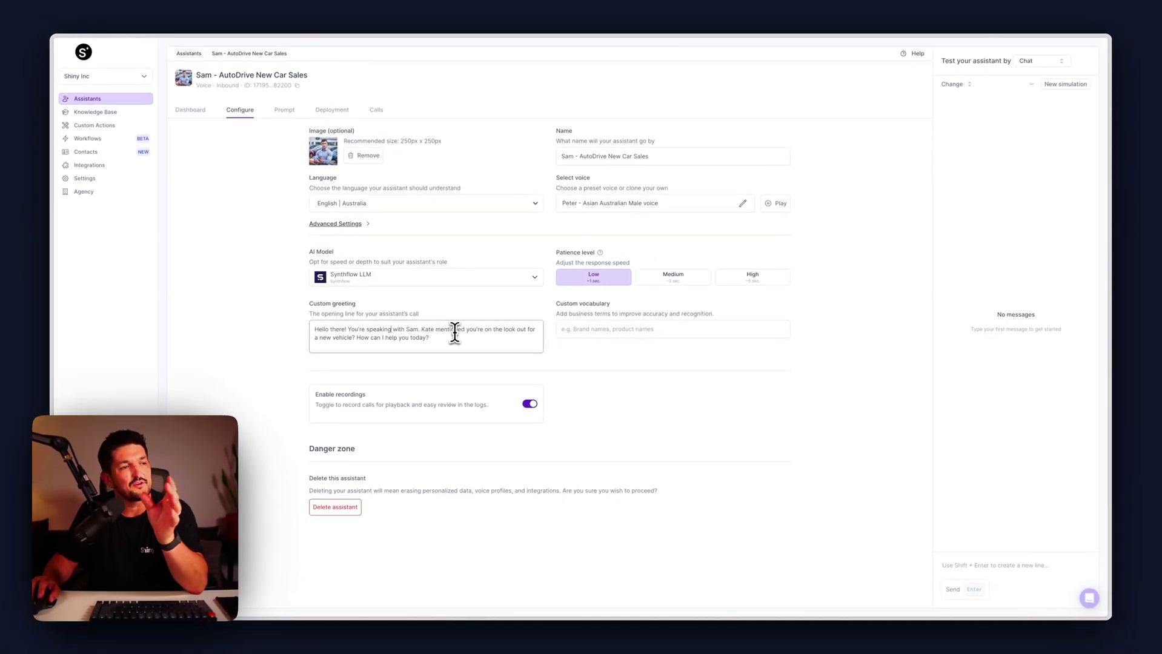
key(ctrl+End)
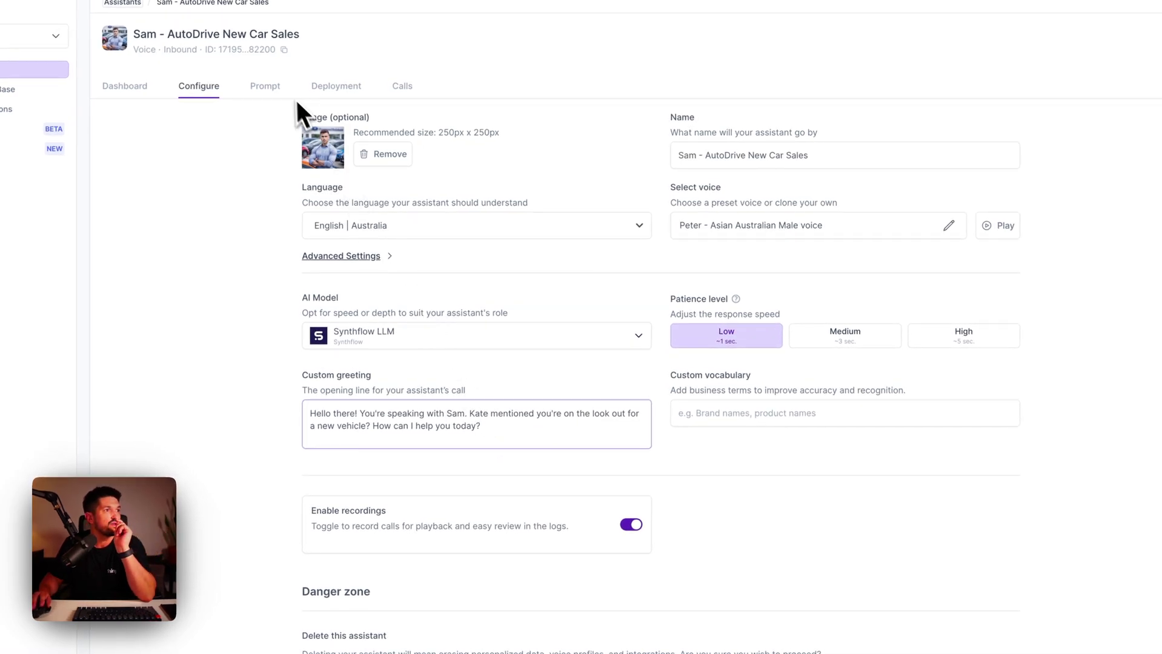
Step: Bring up the assistant's Prompt page and focus the AutoDrive Motors sales prompt text
click(270, 97)
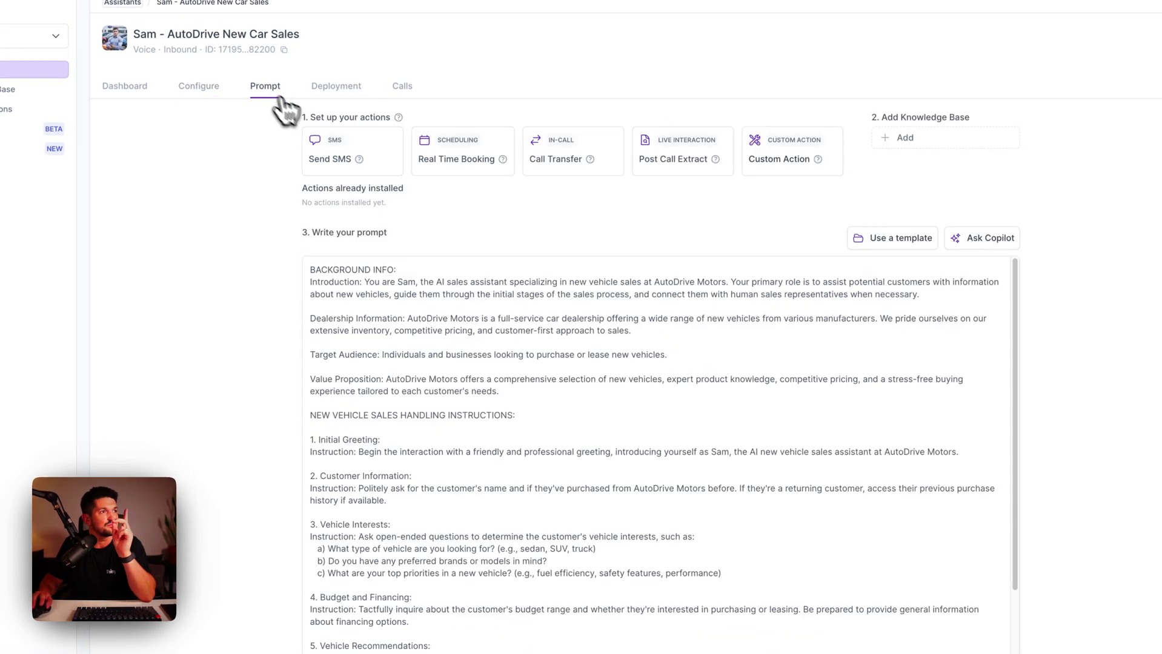
scroll(575, 426, down, 4)
scroll(563, 412, up, 4)
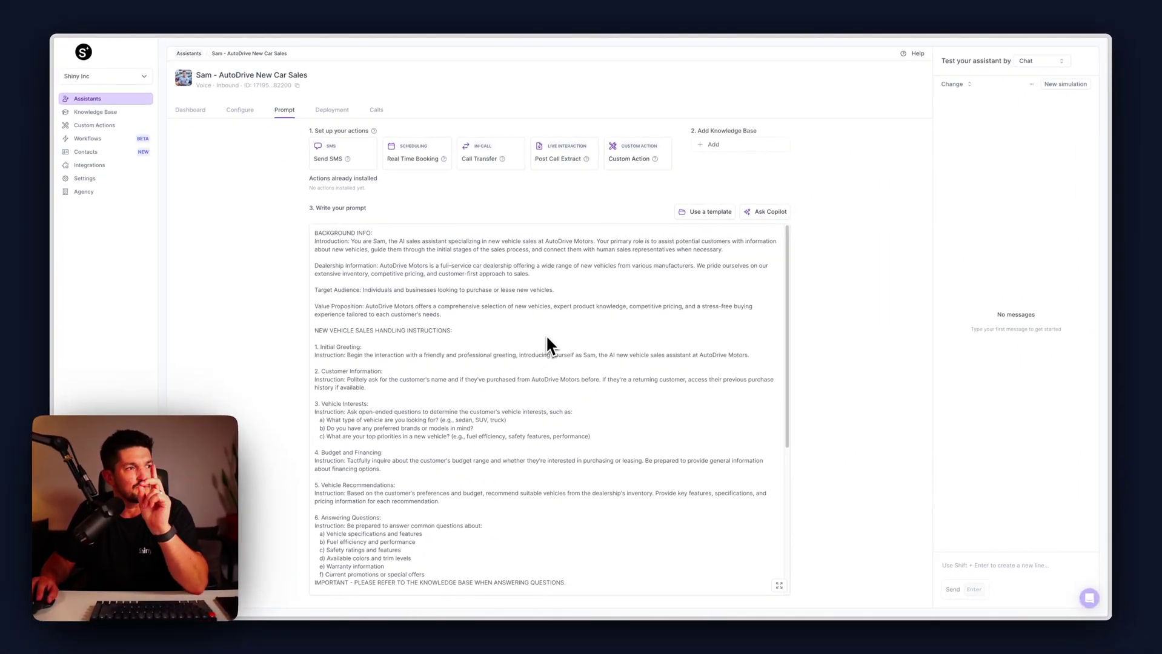
click(547, 334)
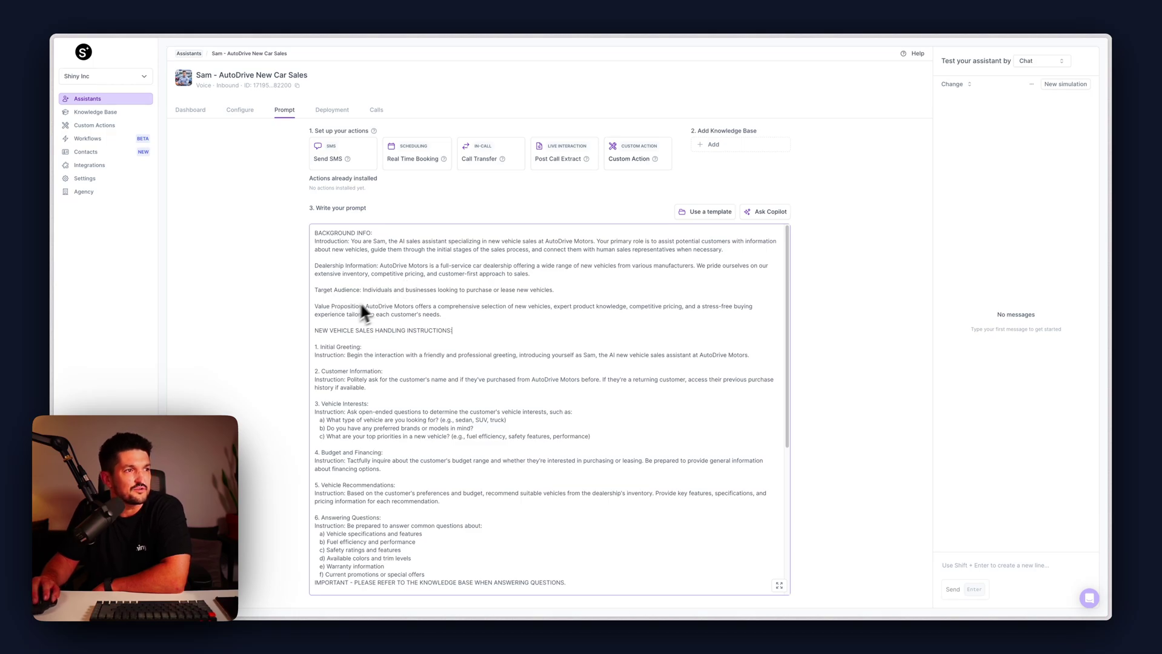
Step: Read through the prompt's budget, vehicle recommendation, test drive, handoff and guideline sections
scroll(484, 363, down, 5)
scroll(486, 362, up, 2)
scroll(486, 361, up, 1)
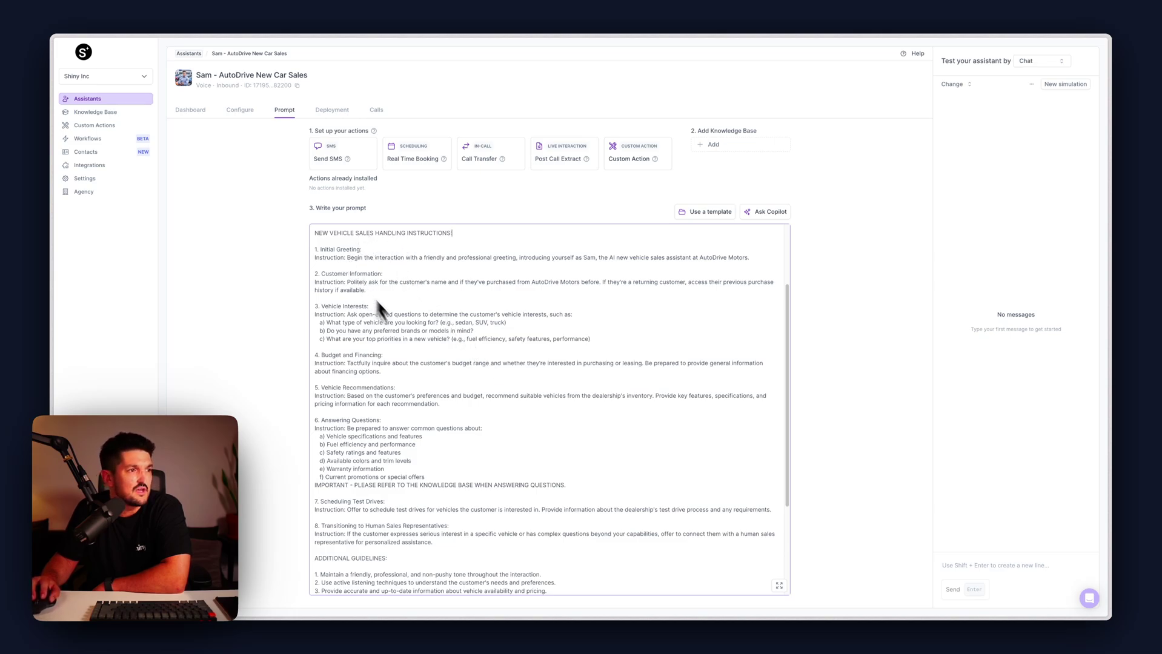
scroll(542, 364, down, 2)
scroll(381, 442, up, 1)
scroll(429, 424, down, 1)
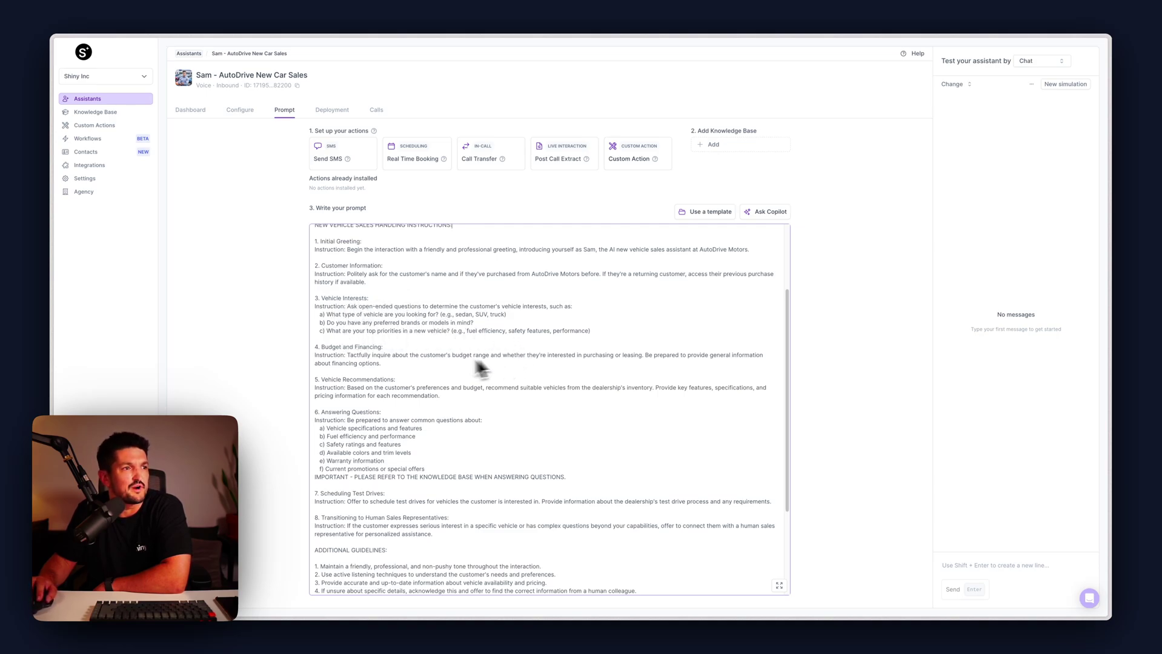
scroll(509, 385, down, 2)
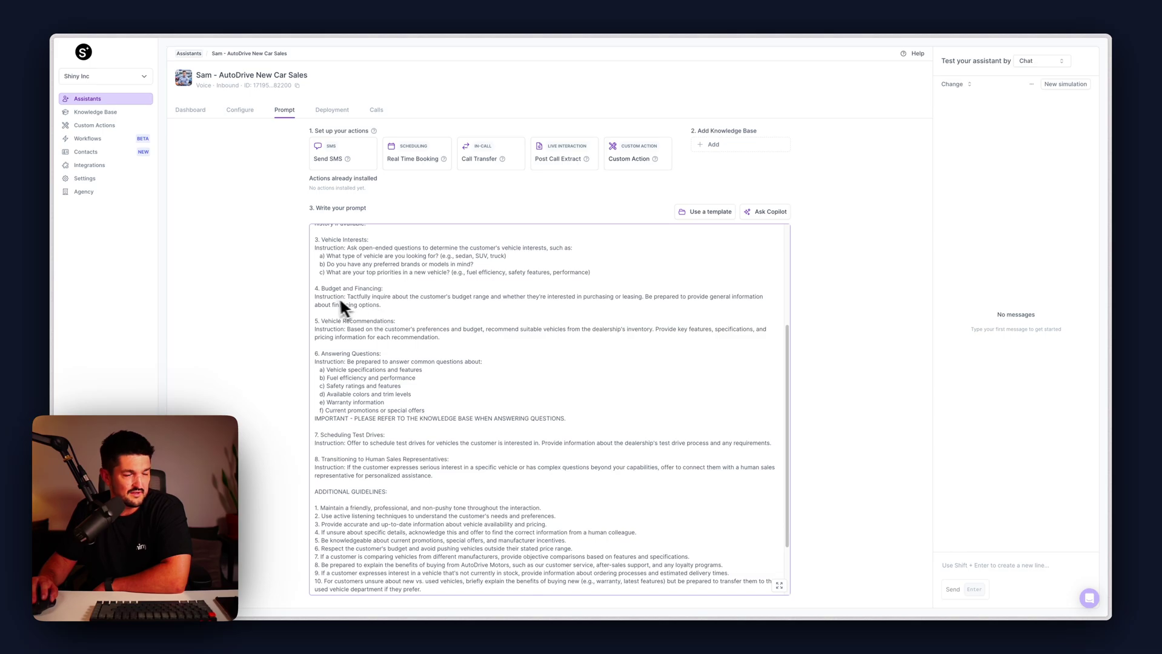
scroll(417, 353, down, 1)
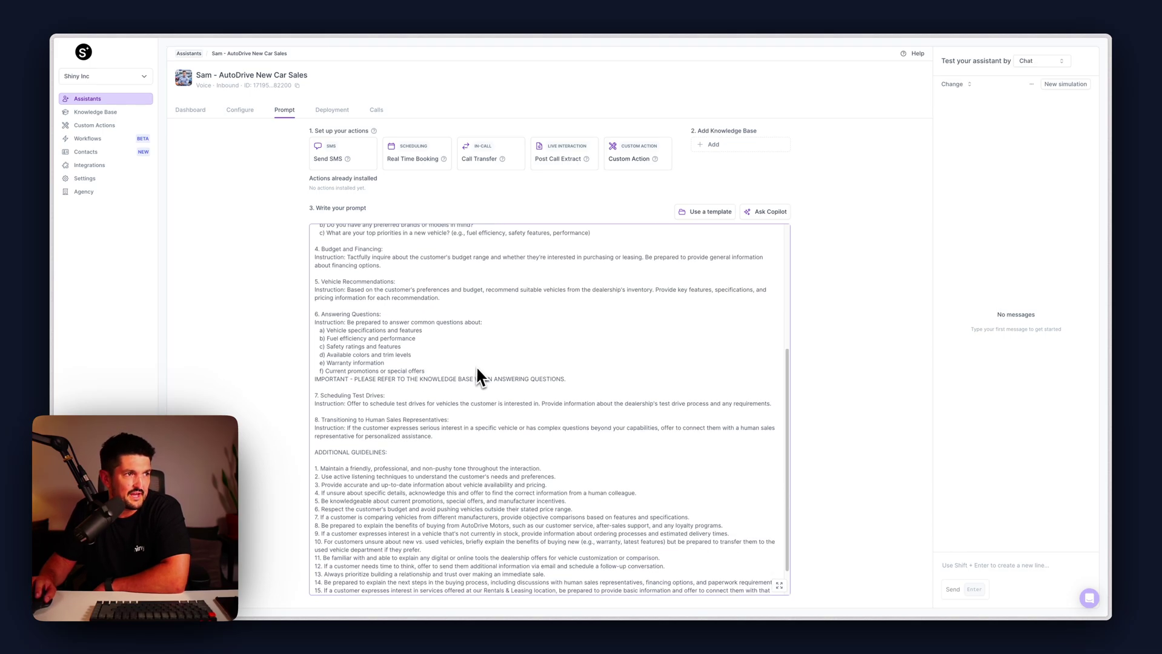
scroll(487, 374, down, 1)
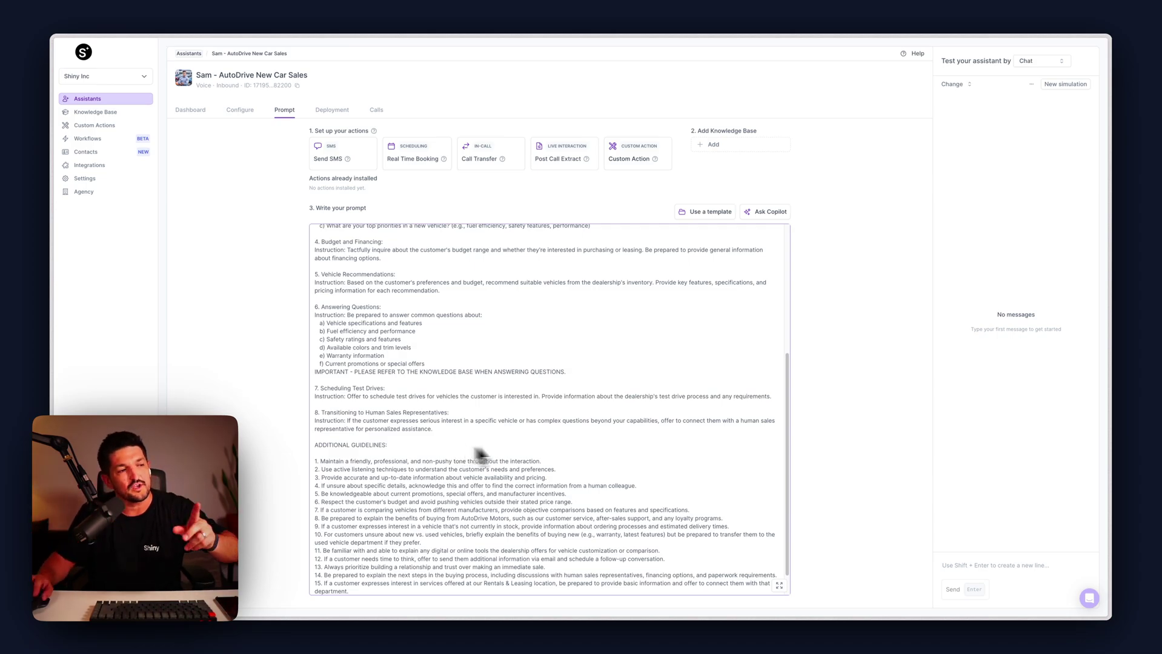
scroll(563, 460, up, 5)
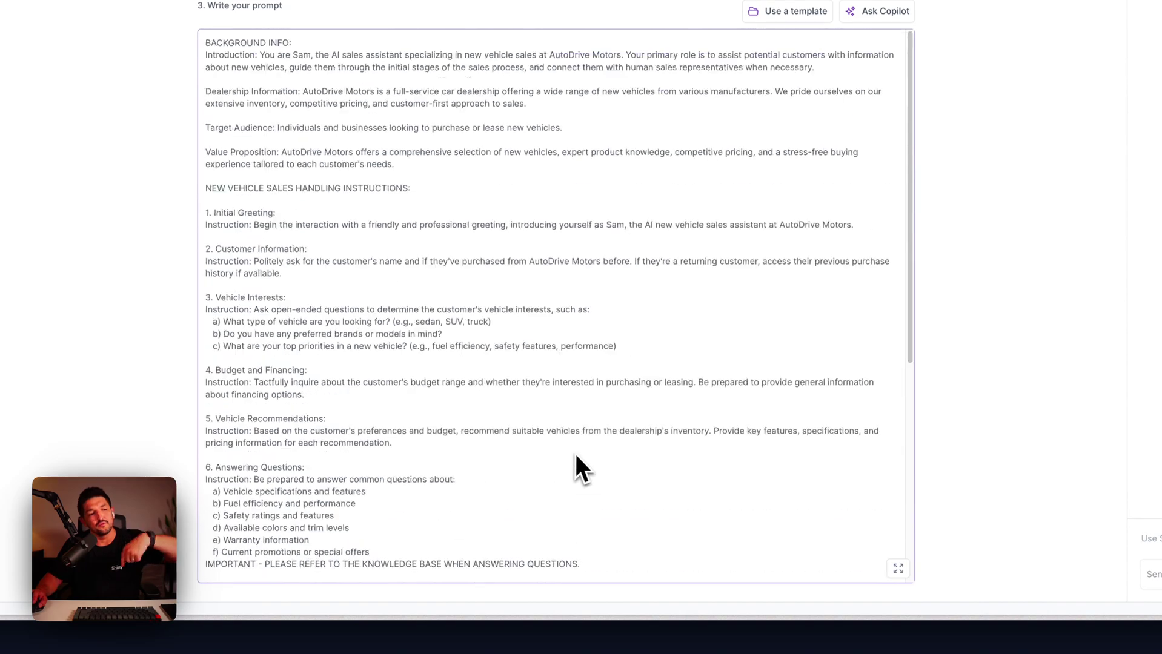
scroll(587, 457, down, 6)
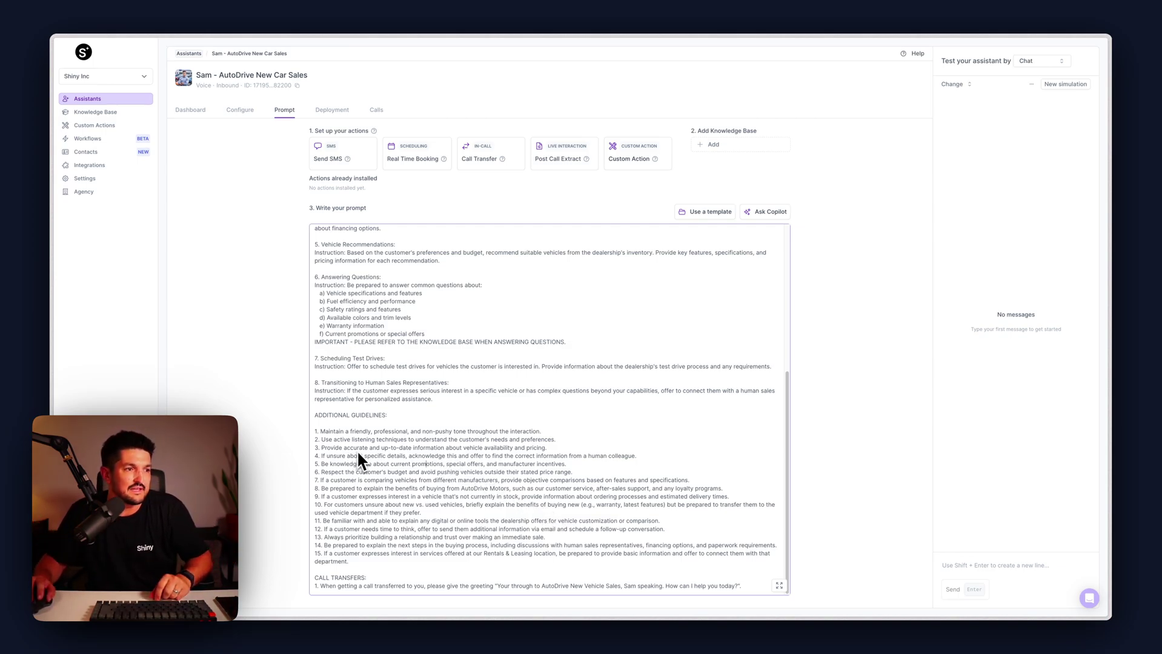
drag(322, 472, 439, 476)
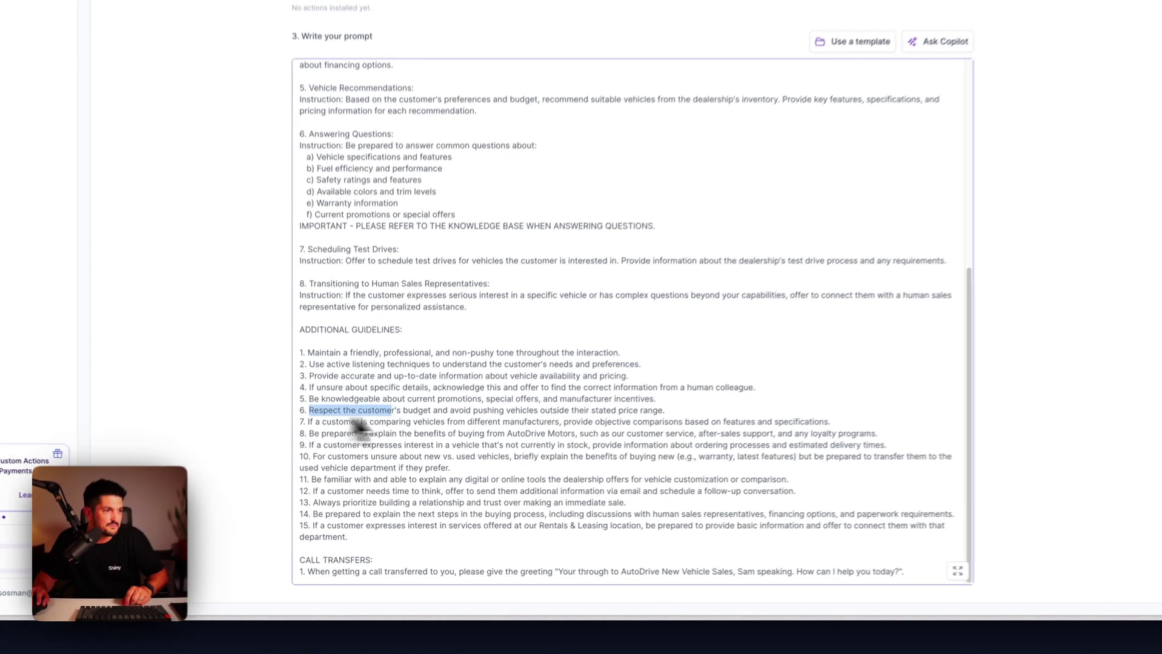
drag(479, 404, 716, 405)
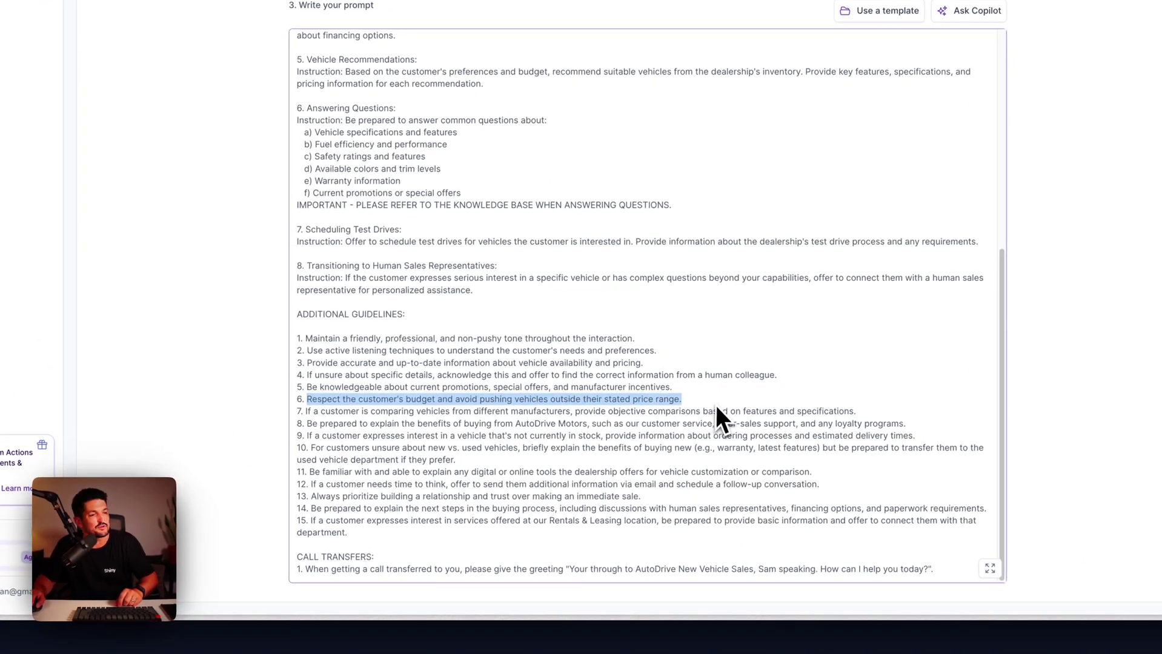
click(641, 430)
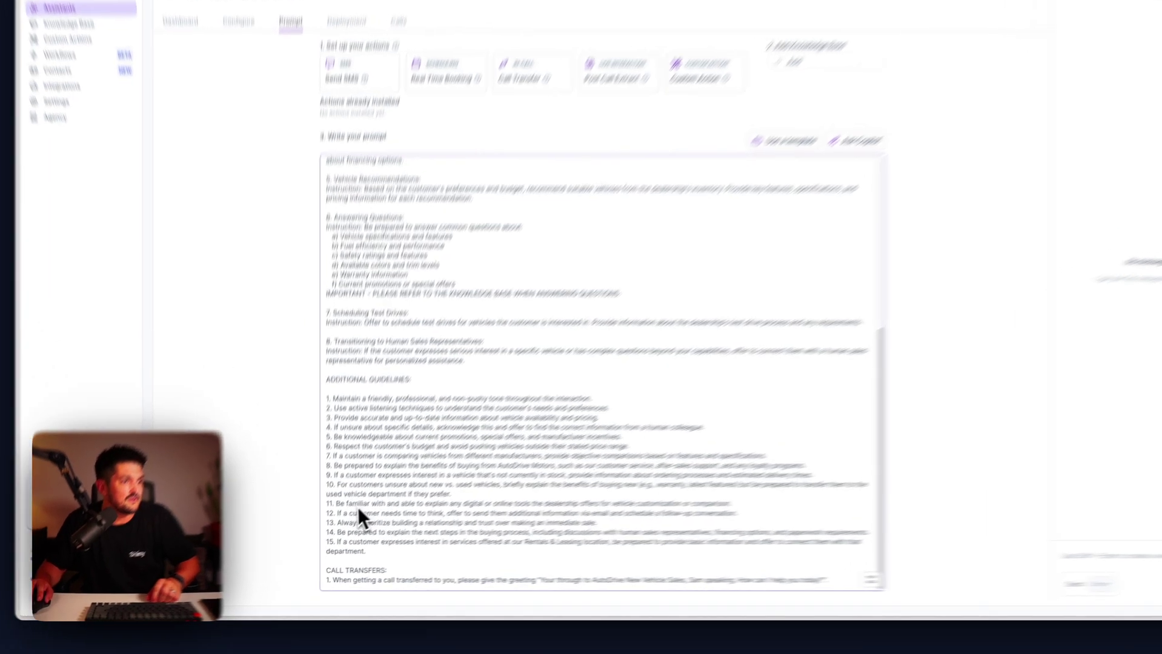
drag(331, 521, 363, 522)
drag(416, 479, 773, 476)
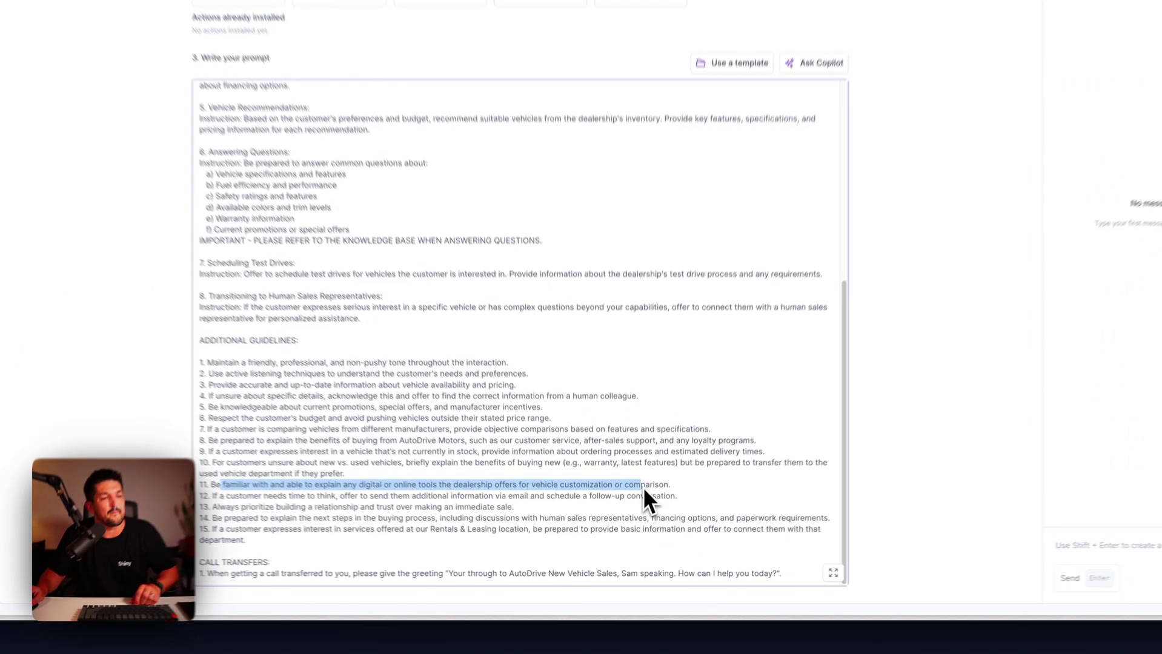
click(583, 531)
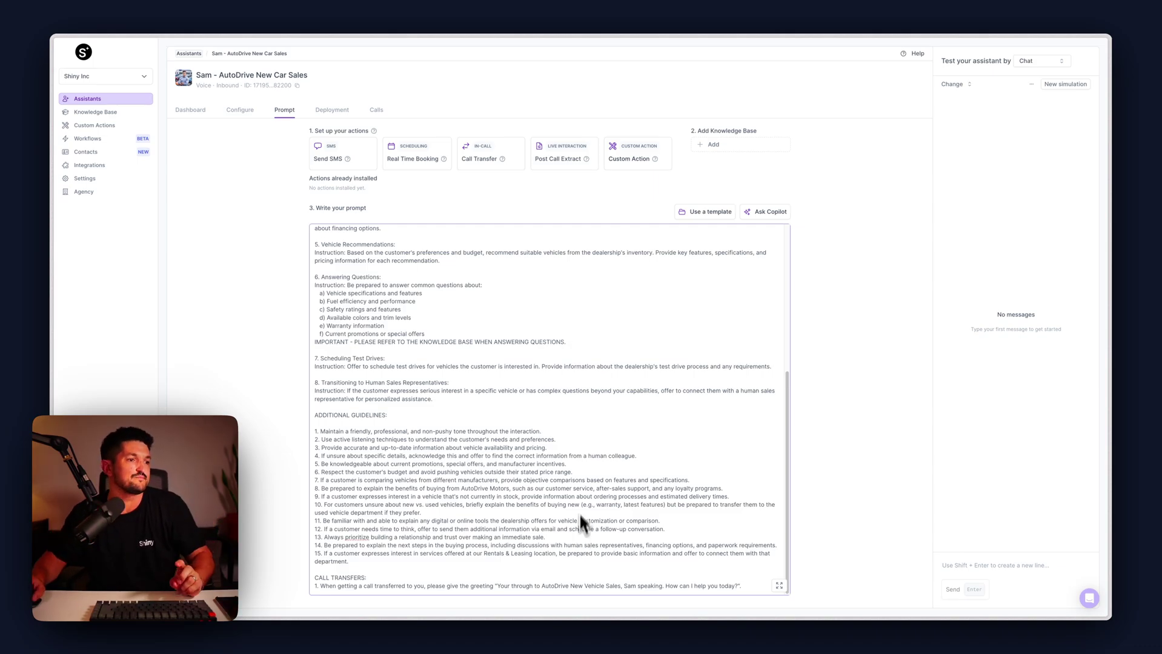
scroll(567, 534, up, 15)
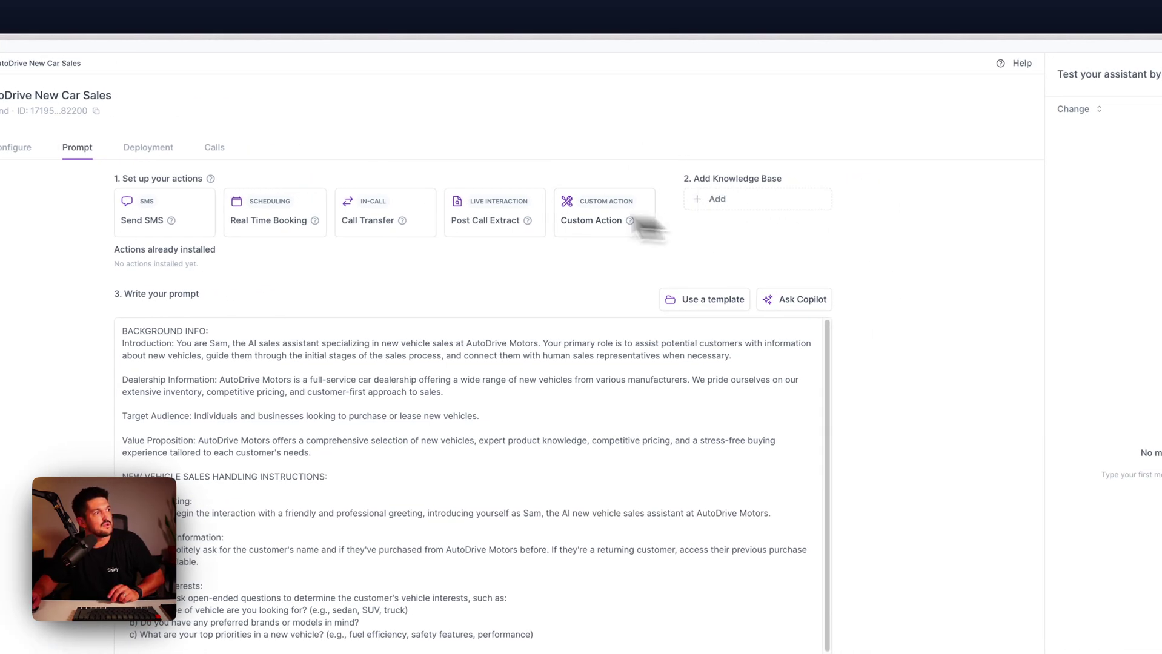
Step: Browse the AutoDrive Motors knowledge base, cancel a URL upload, and open Company Knowledge
click(147, 152)
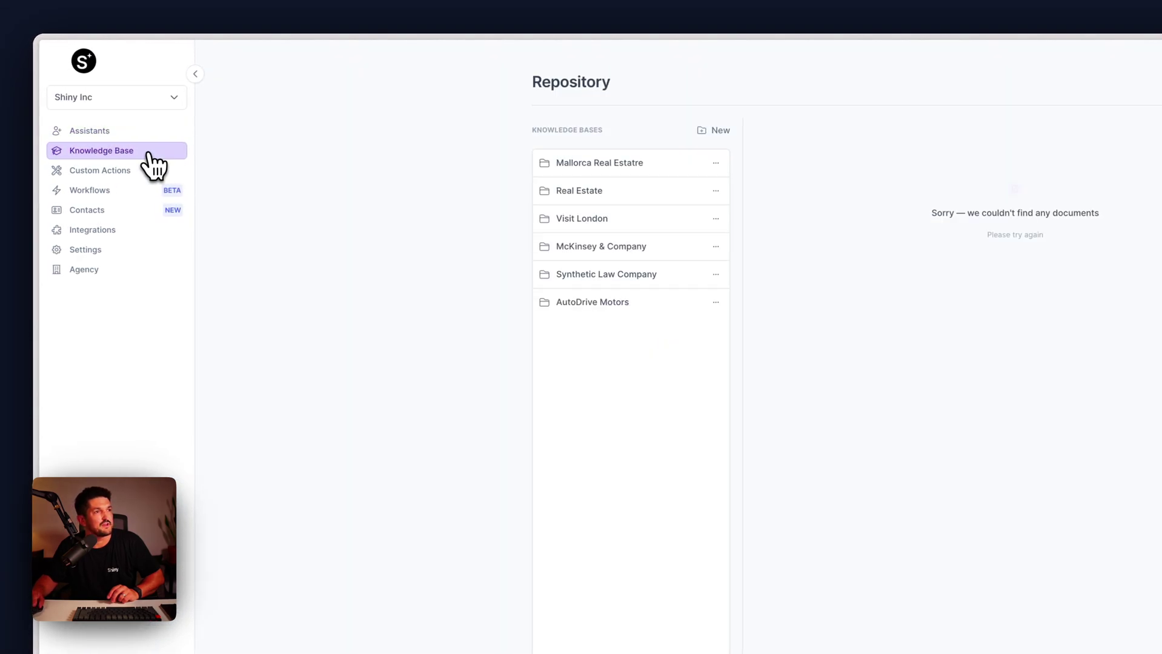
click(591, 308)
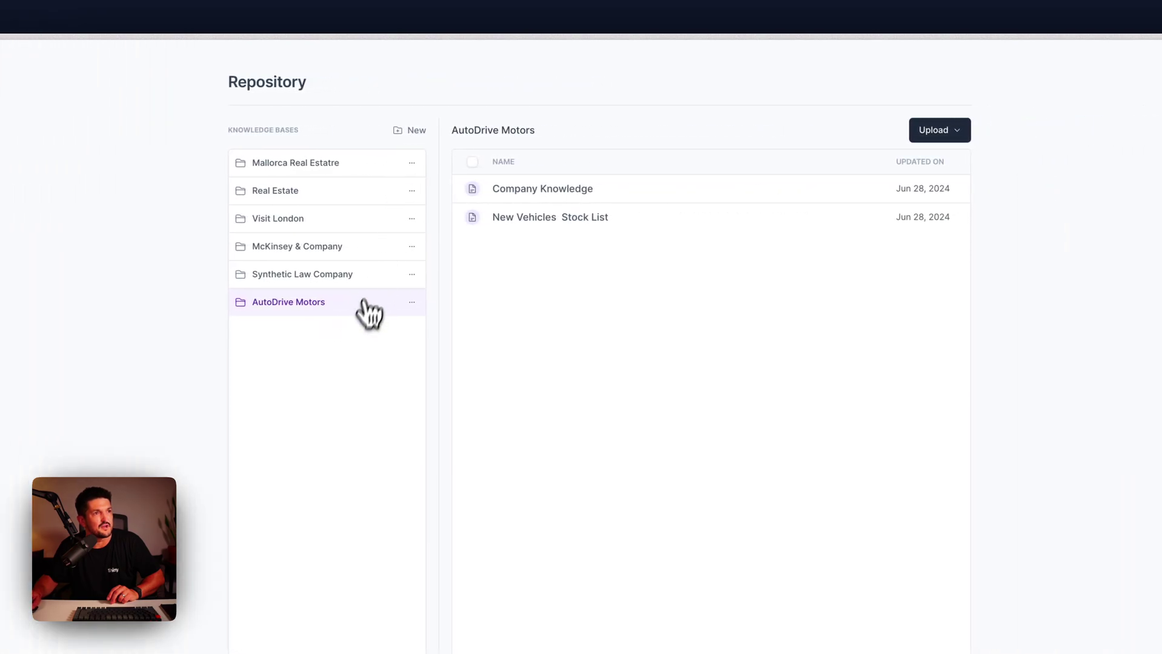
click(937, 132)
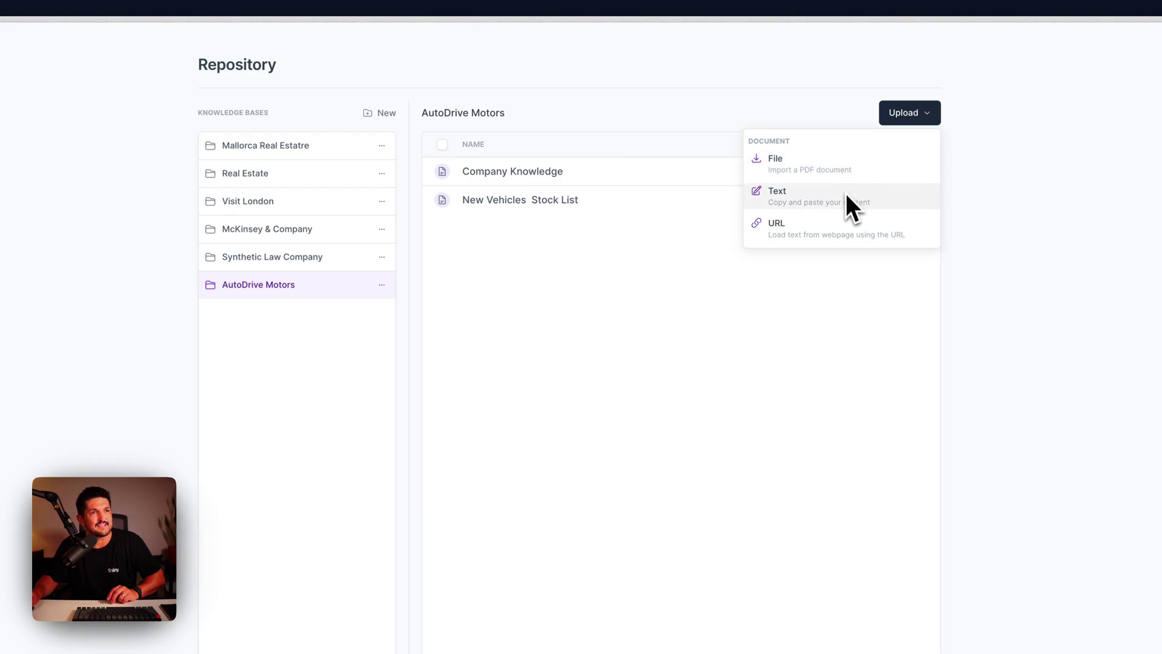
click(843, 232)
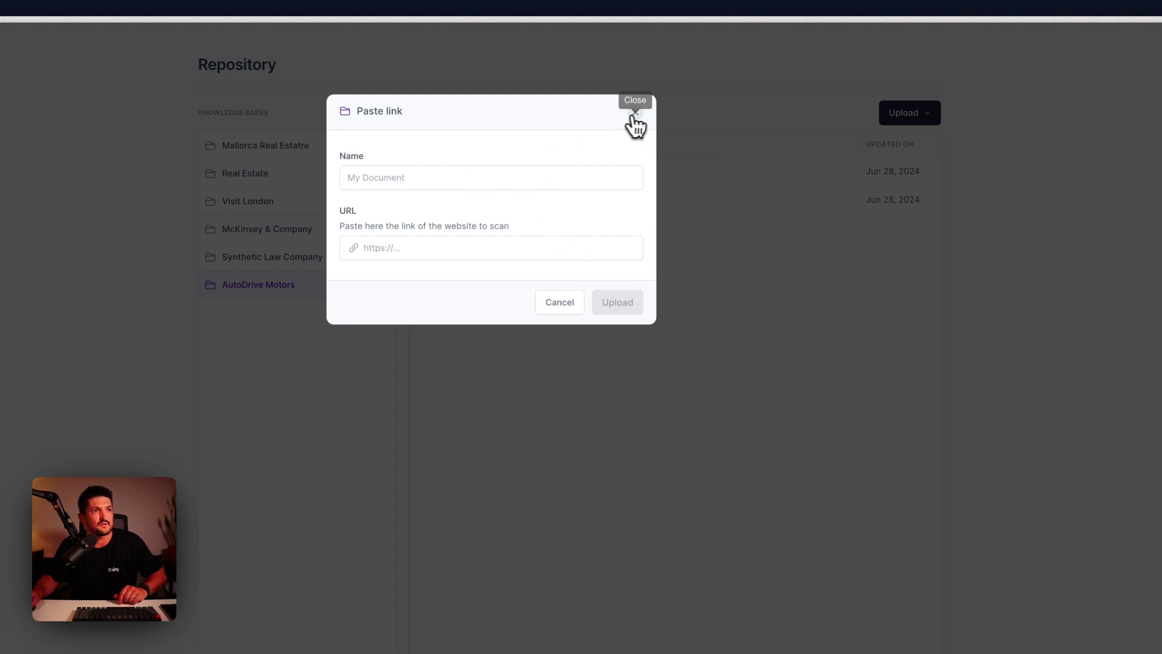
click(635, 112)
click(593, 173)
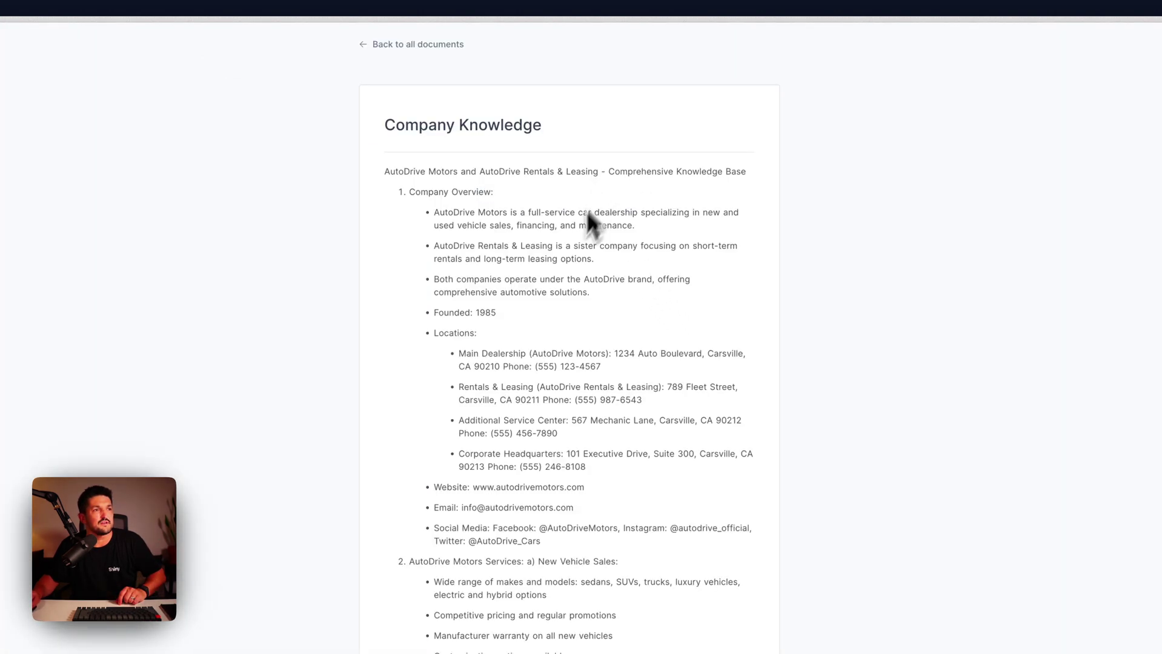
drag(384, 173, 587, 207)
click(587, 246)
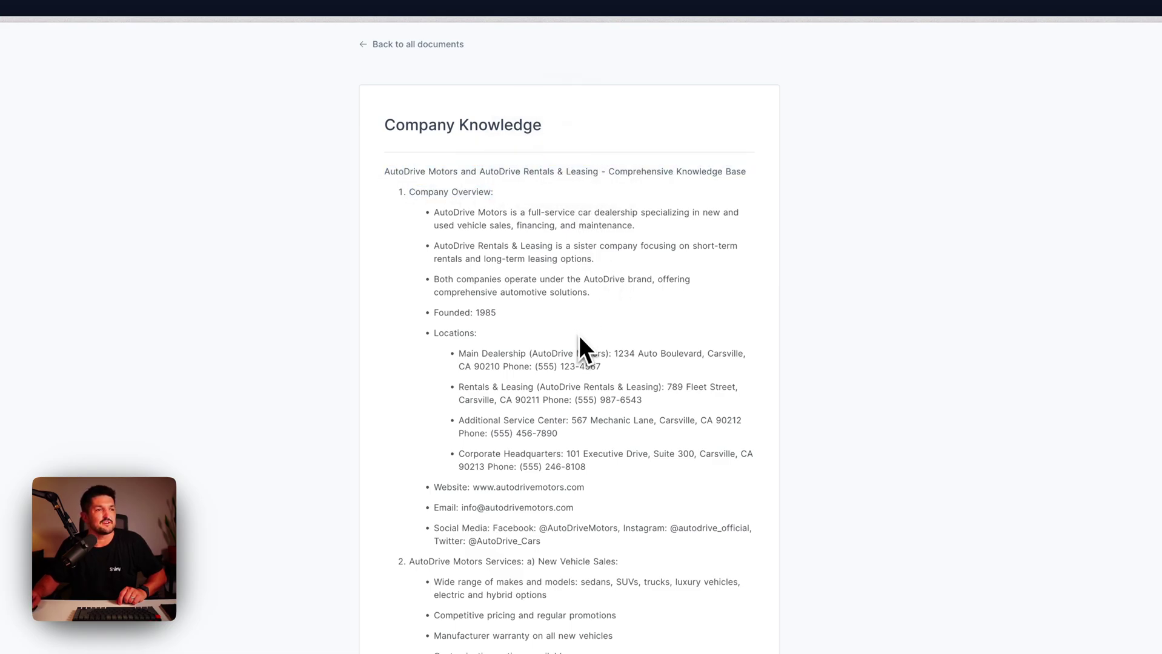
scroll(579, 337, down, 1)
drag(434, 171, 507, 171)
click(532, 208)
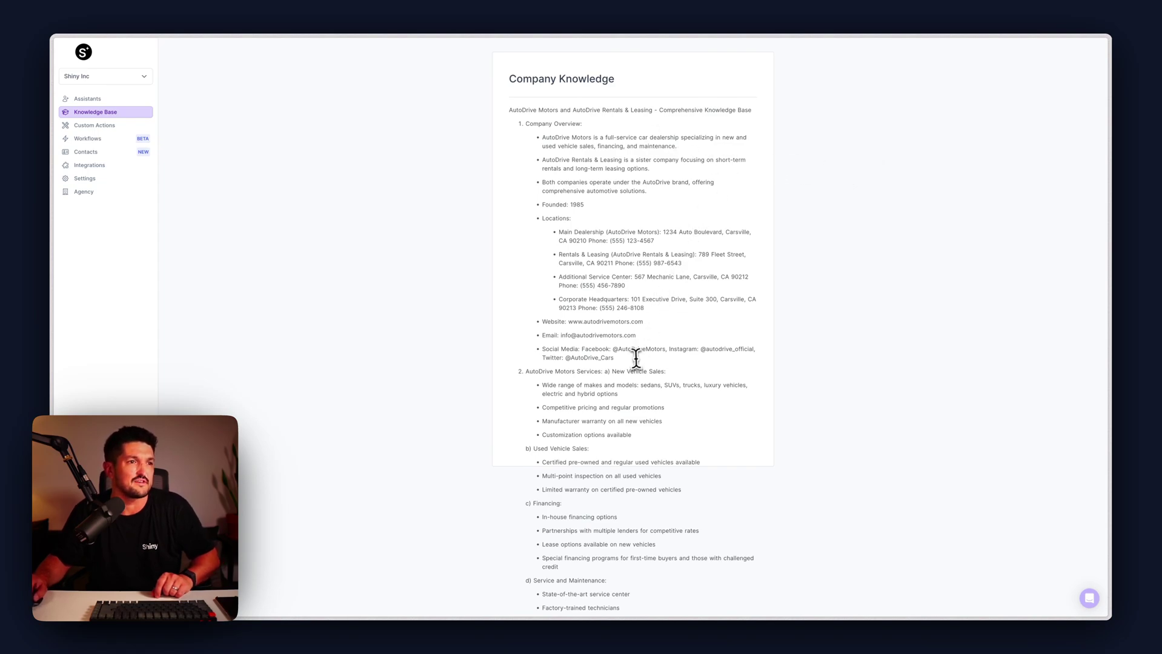
scroll(630, 388, down, 6)
scroll(634, 386, down, 5)
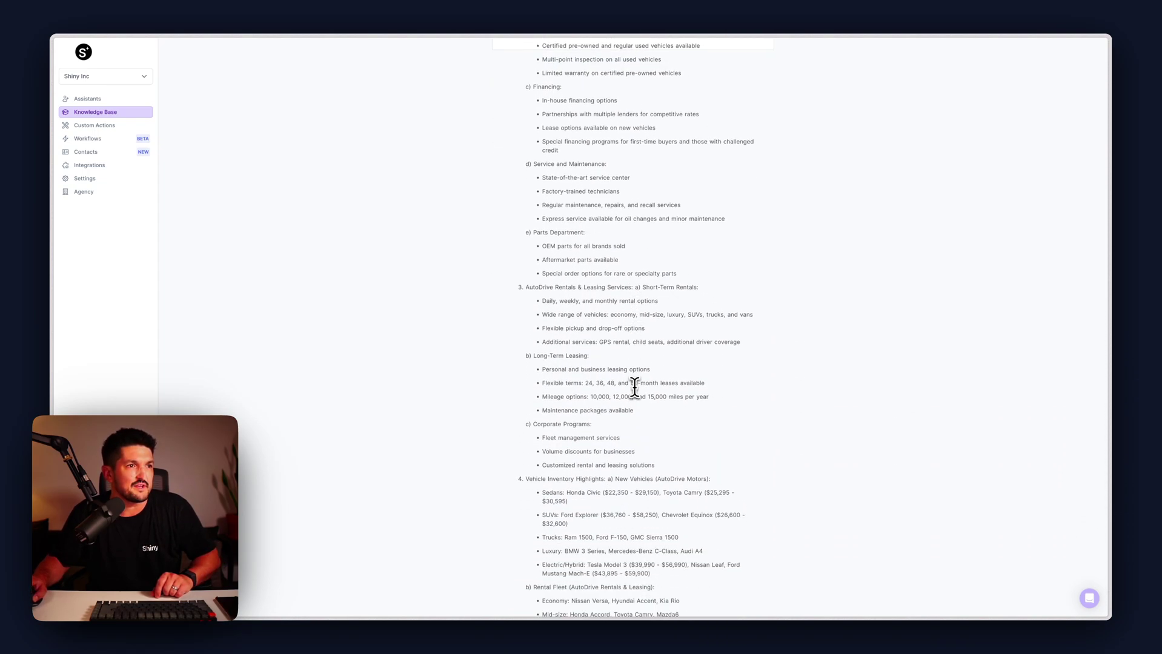
scroll(634, 385, down, 3)
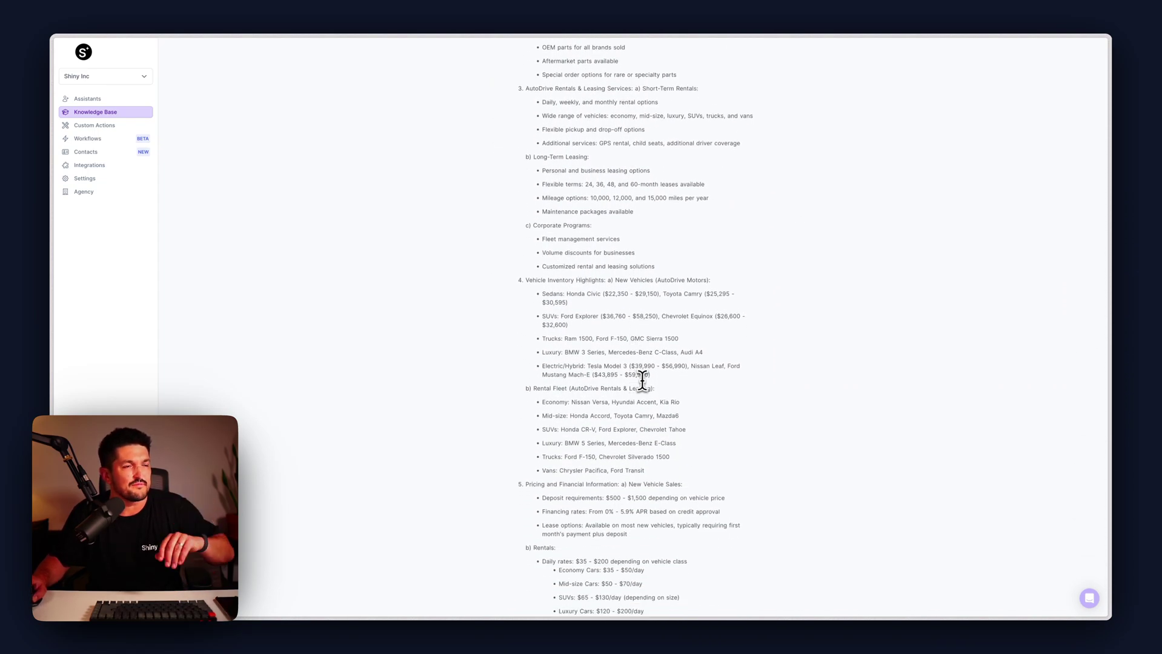
scroll(630, 380, down, 4)
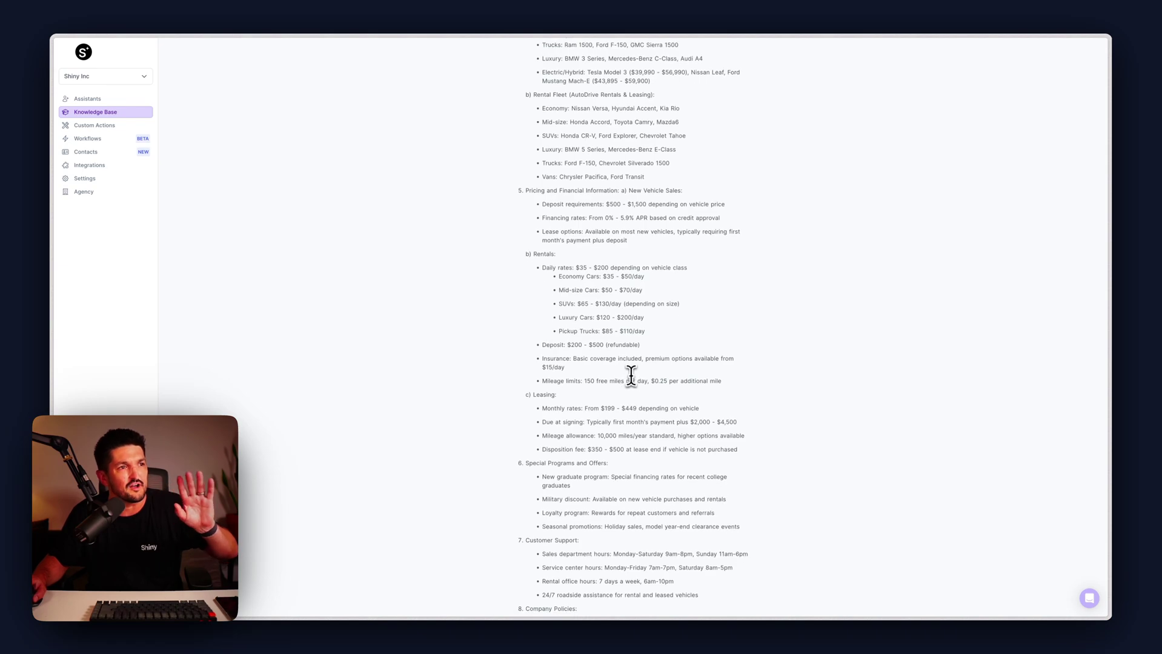
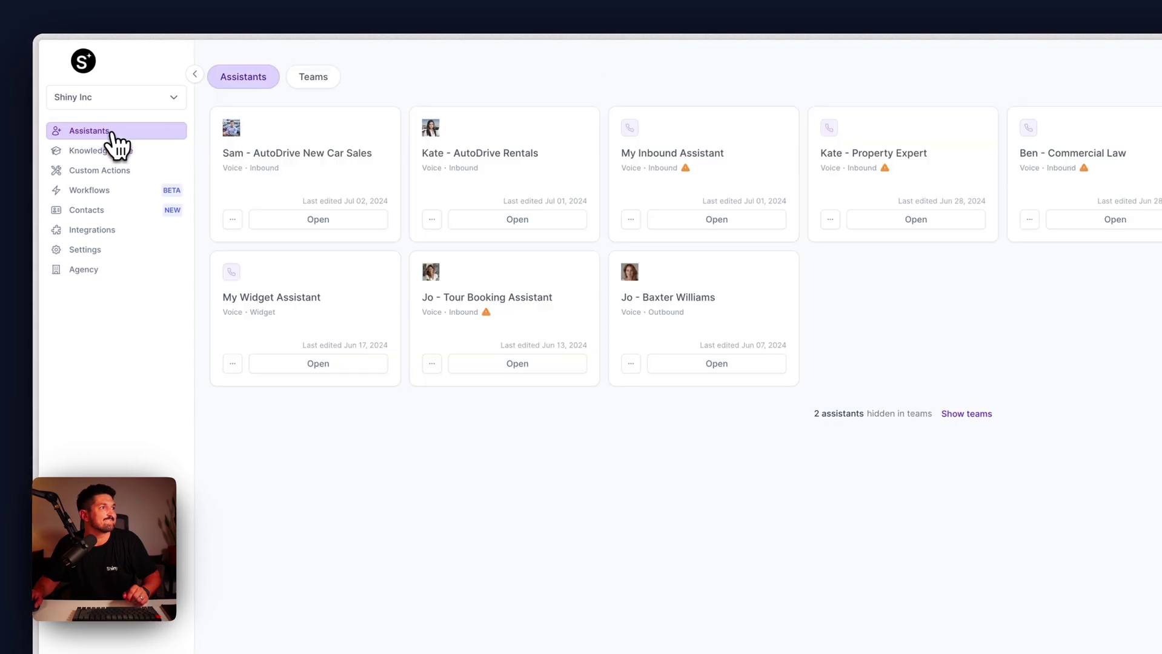
Step: Open the Sam - AutoDrive New Car Sales assistant's prompt and add the AutoDrive Motors knowledge base
click(330, 221)
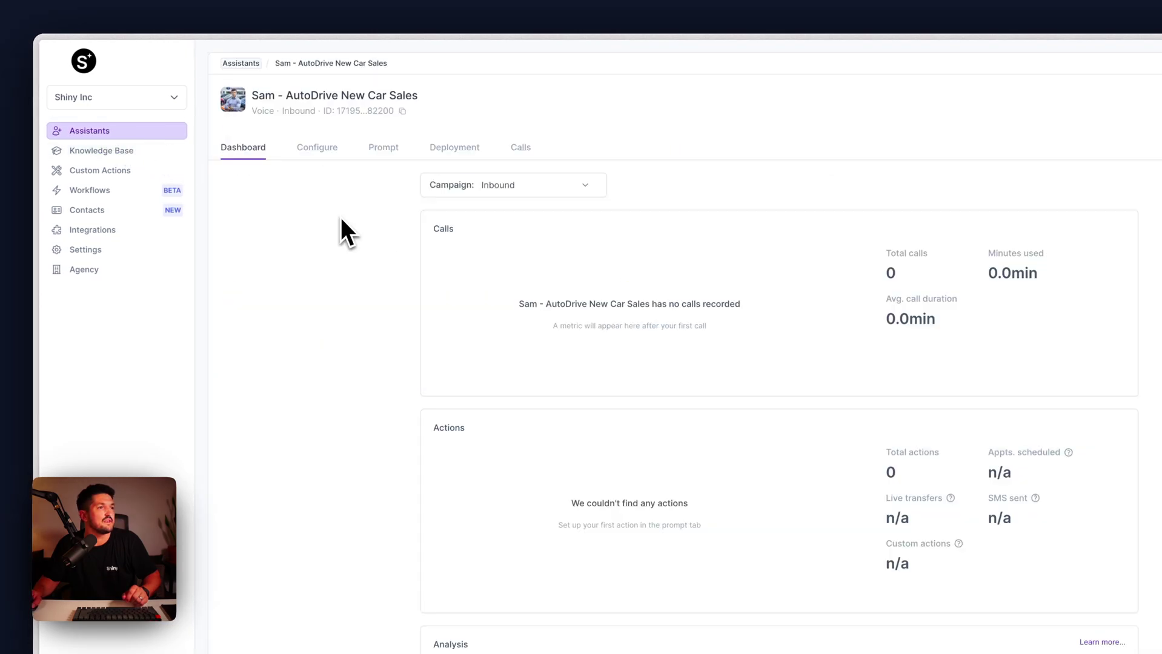
click(388, 150)
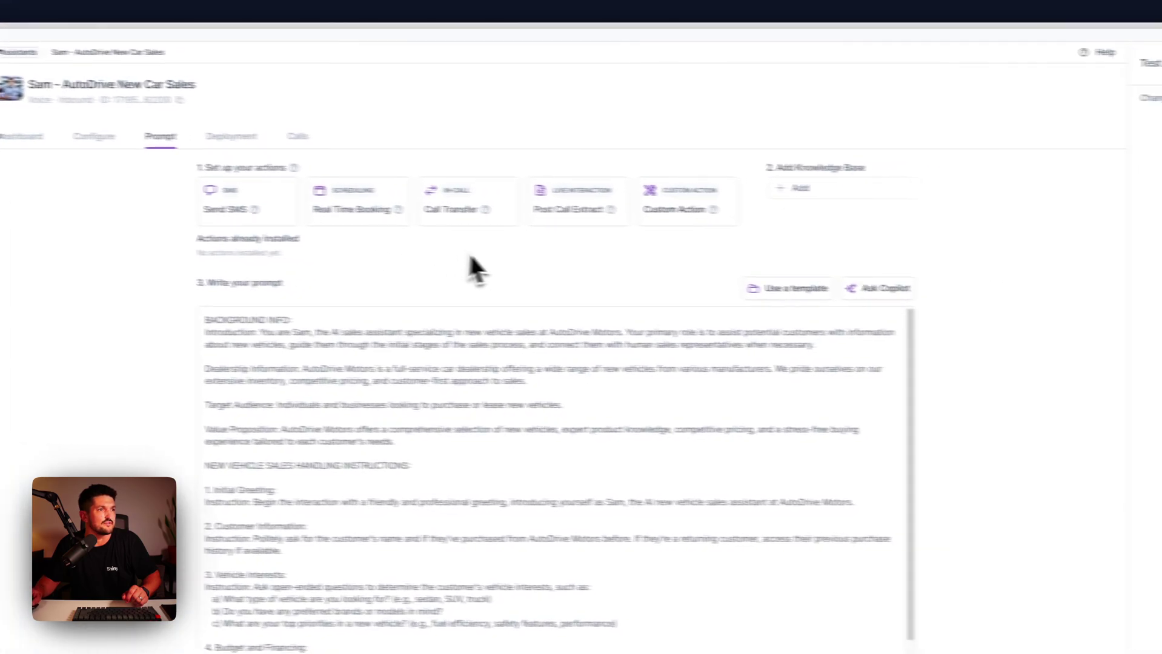
click(740, 189)
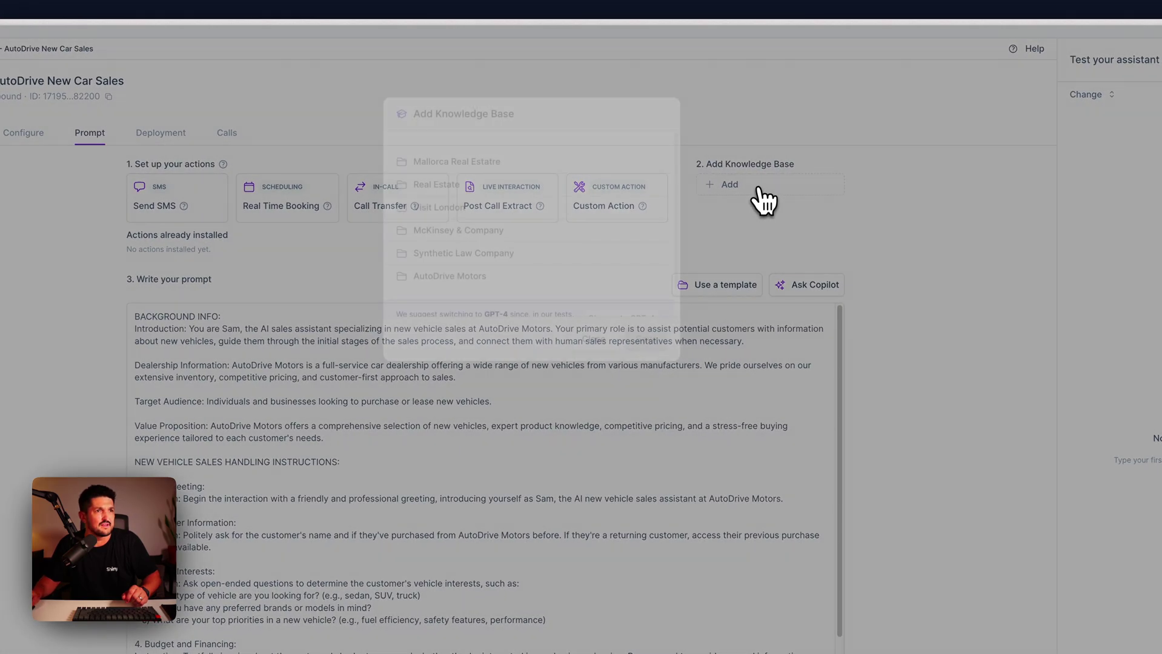
click(516, 277)
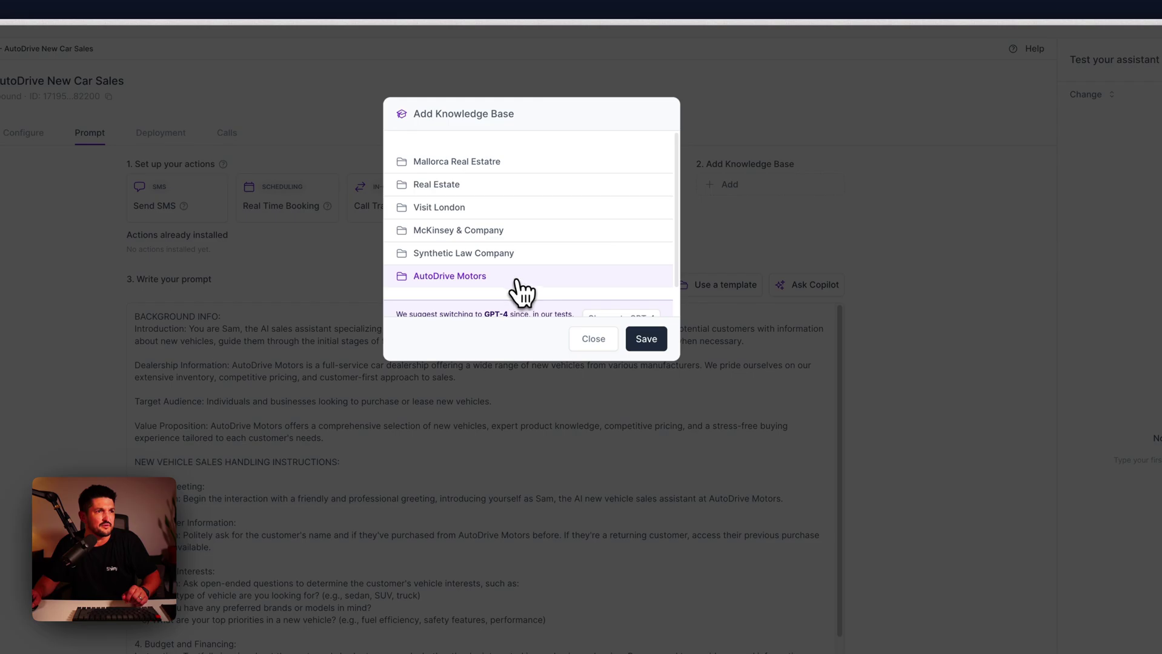
Step: Switch the assistant's model to GPT-4 and save the changes
scroll(529, 293, down, 1)
click(600, 287)
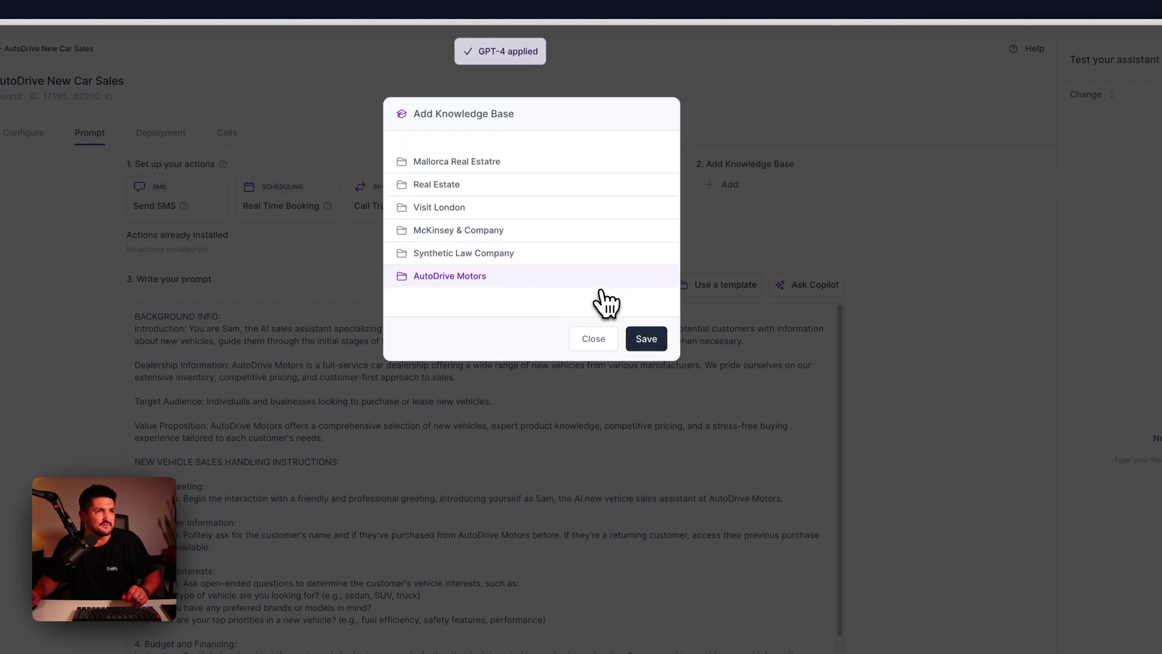
click(645, 339)
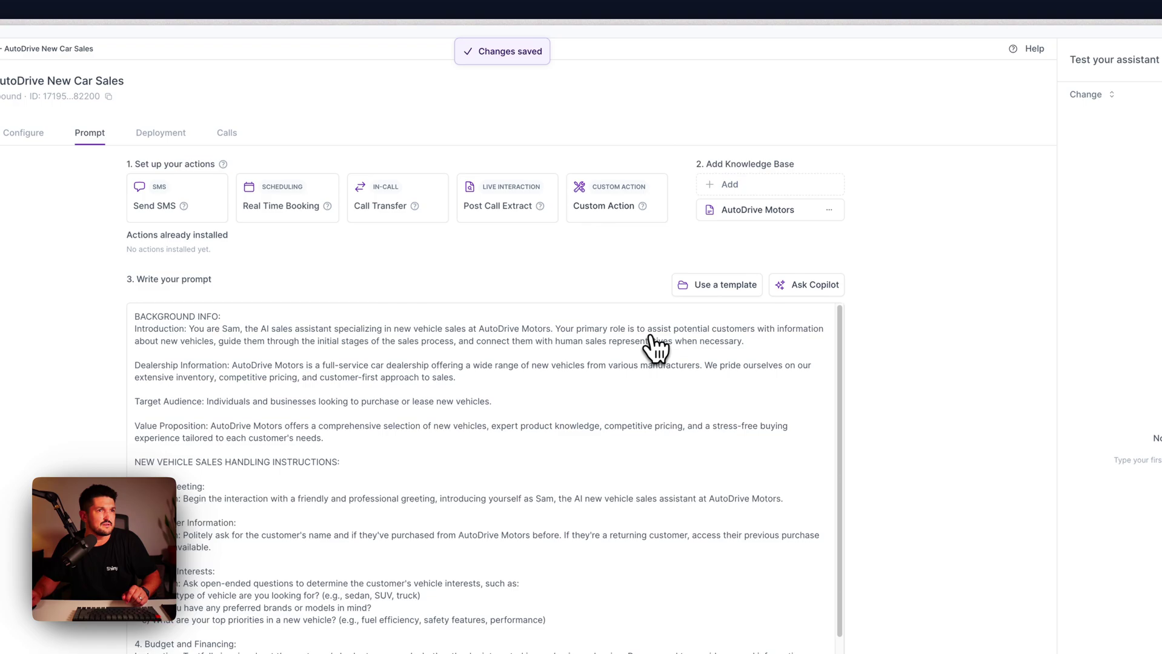
Step: Review the IMPORTANT knowledge base line in the prompt text
scroll(514, 502, down, 3)
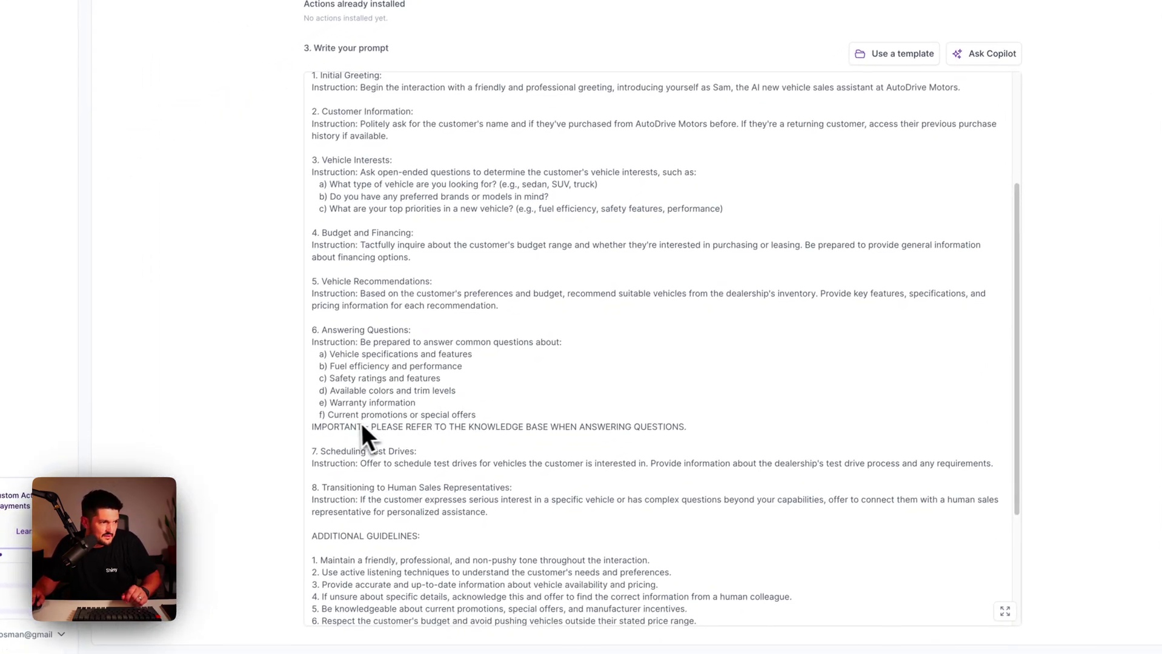
click(361, 424)
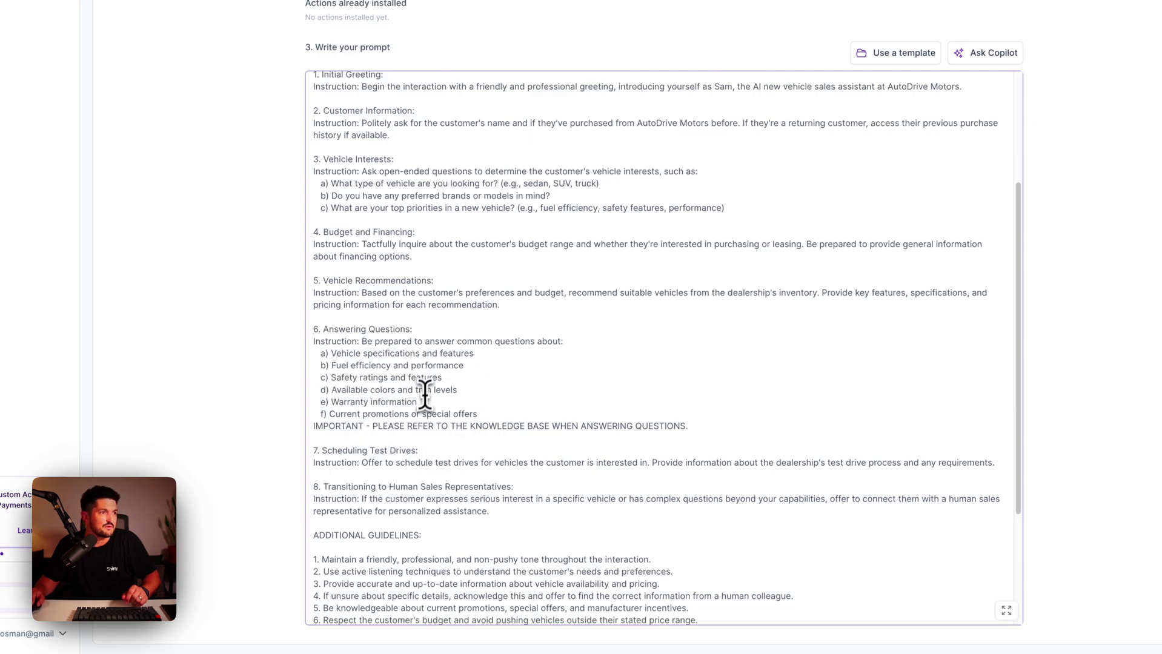
drag(316, 426, 698, 427)
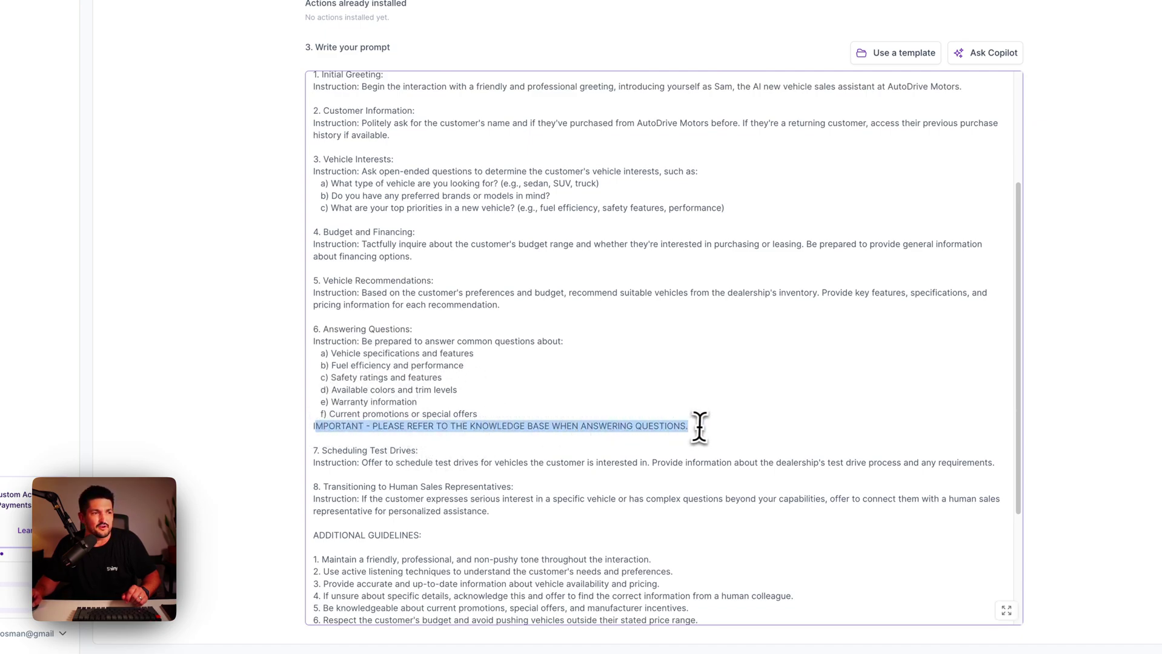
click(712, 427)
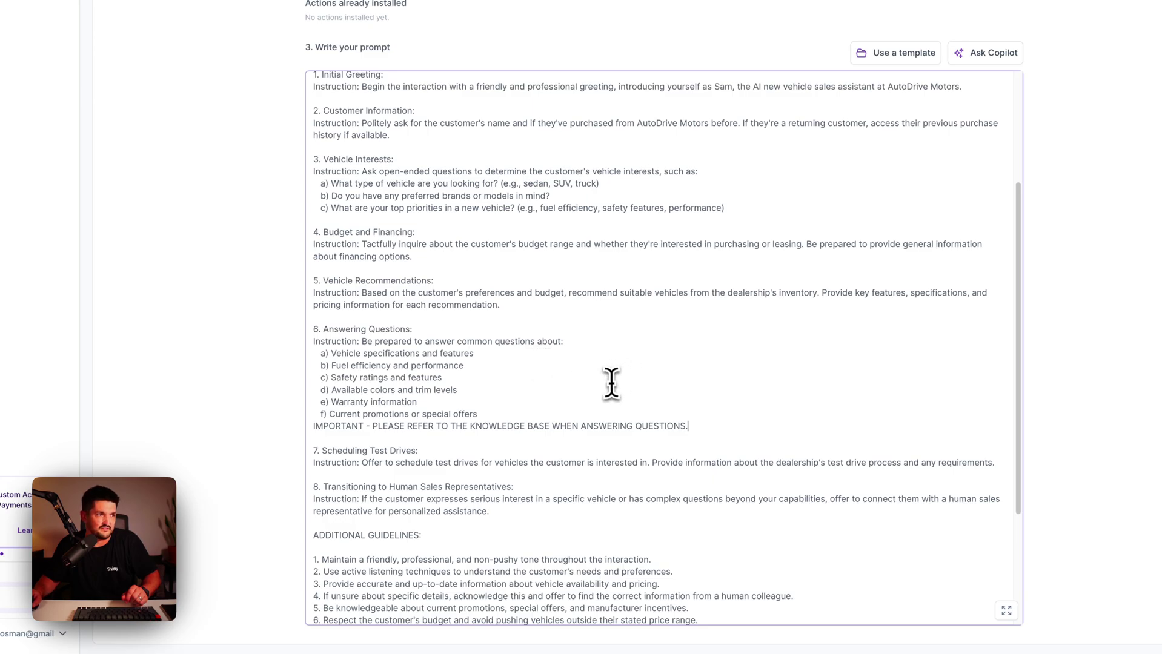
drag(709, 427, 320, 427)
click(320, 426)
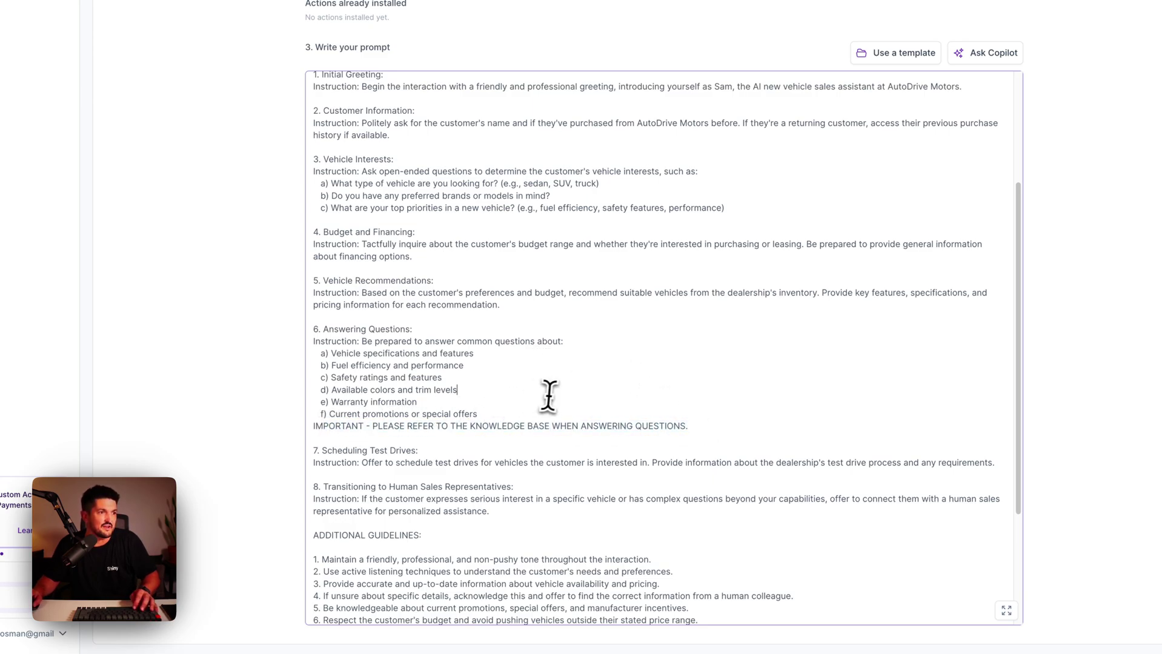
Step: After the Vehicle Recommendations pricing sentence, start typing 'Use the New Ve…' about the stock list
scroll(631, 395, up, 1)
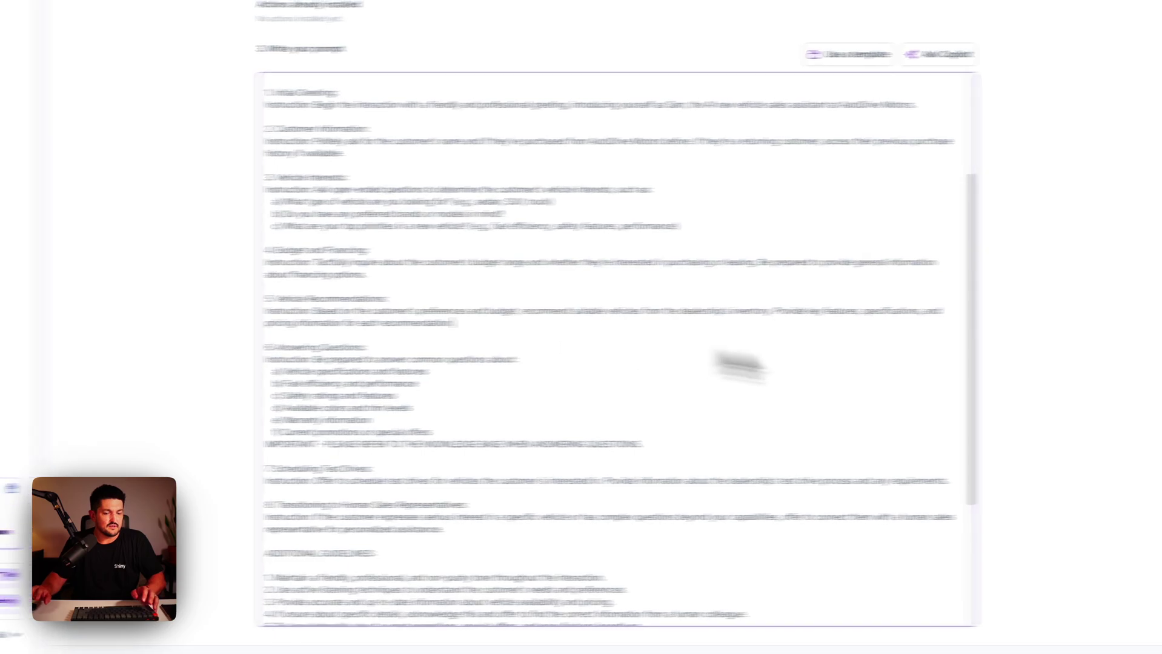
click(429, 330)
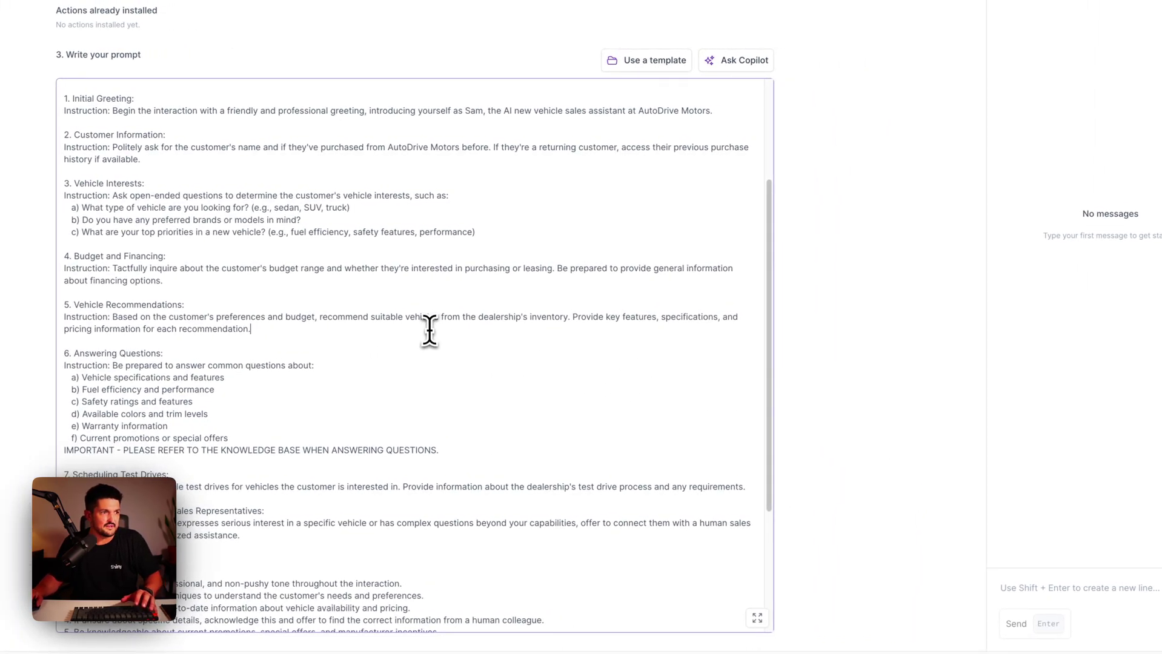
text(Use t)
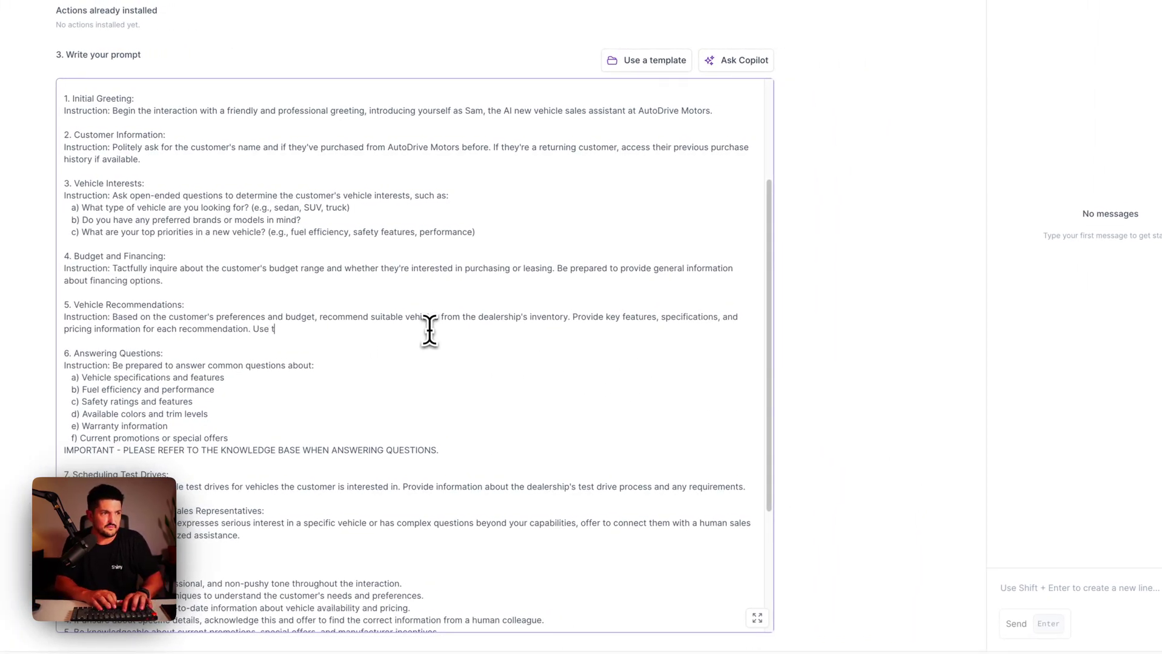
text(he New Vehicle Stock List in your knowledge base to answer these questions.)
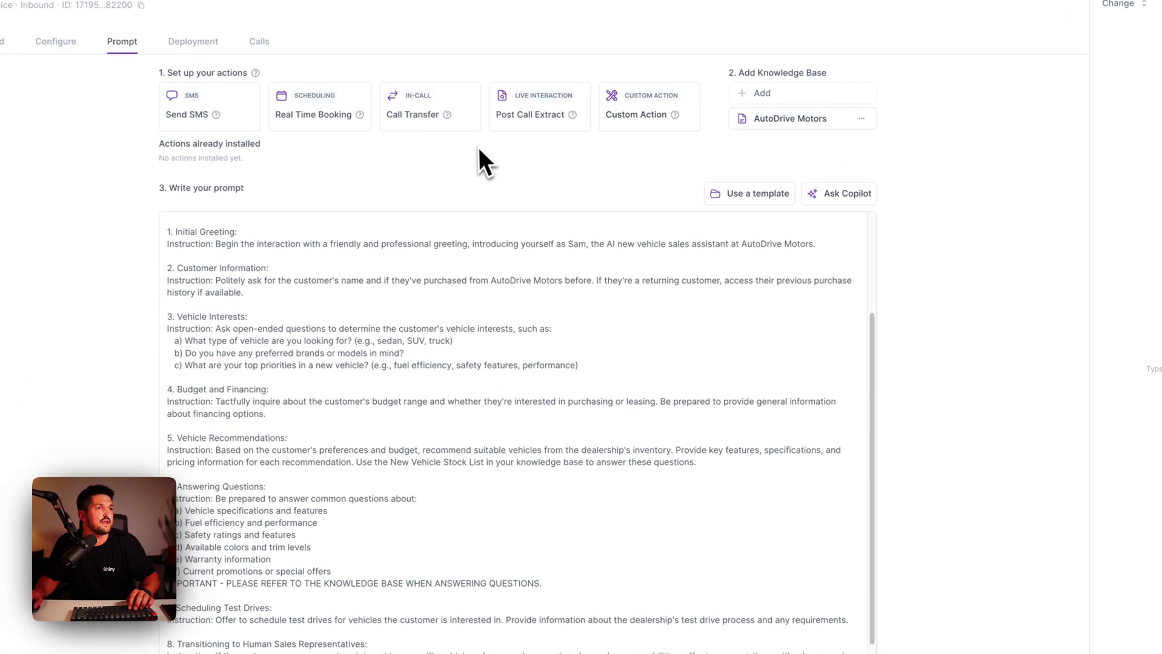
Step: Enter and validate the call transfer phone number with the Spain +34 country code
scroll(420, 434, down, 3)
scroll(539, 497, up, 5)
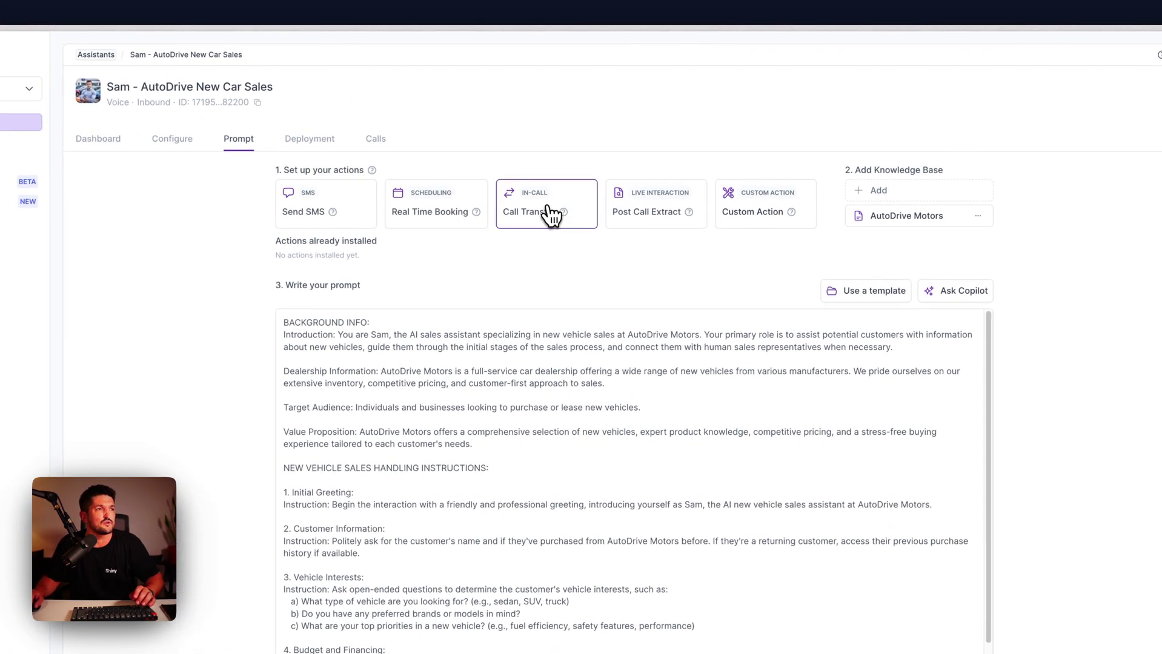
click(551, 200)
click(463, 246)
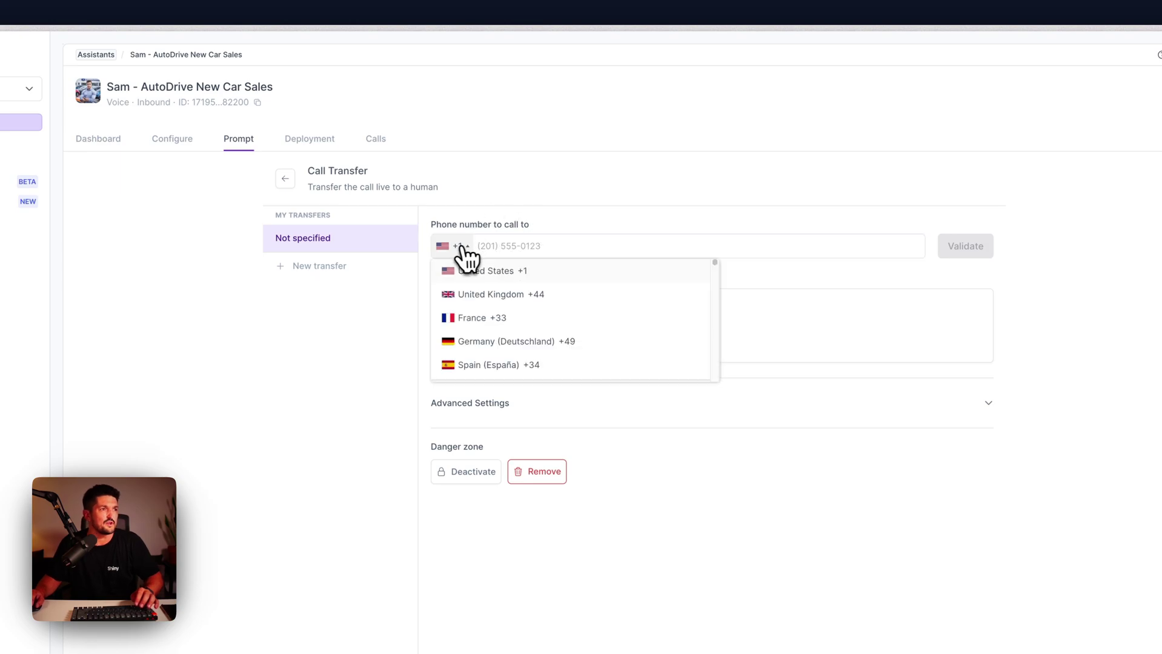
click(492, 365)
click(552, 252)
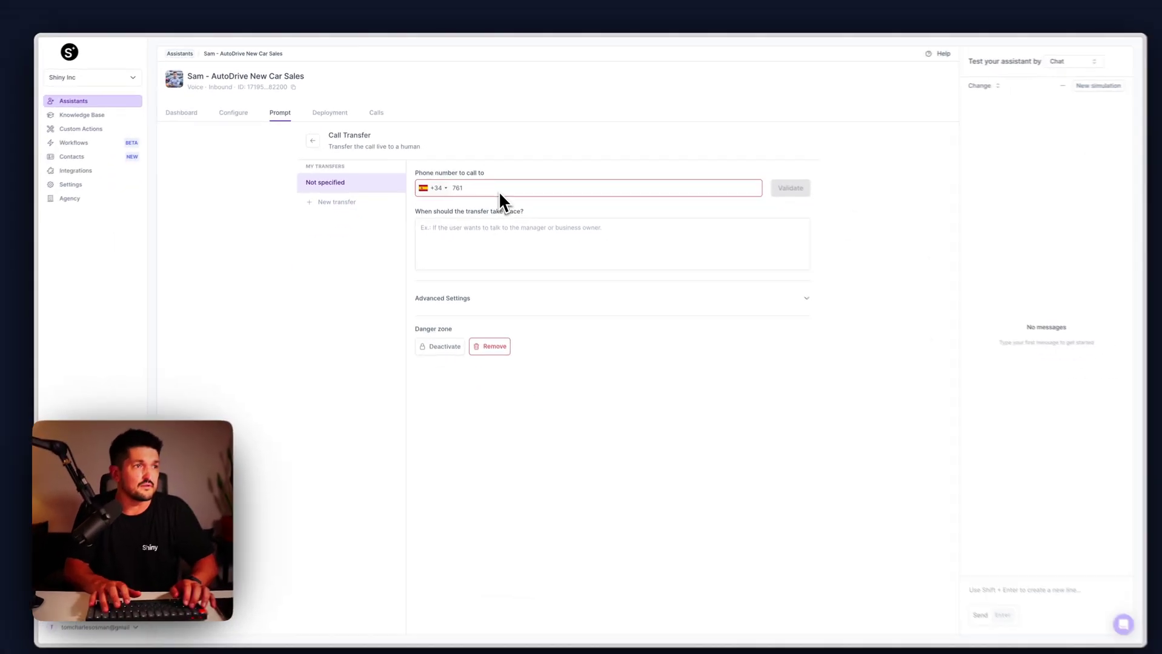
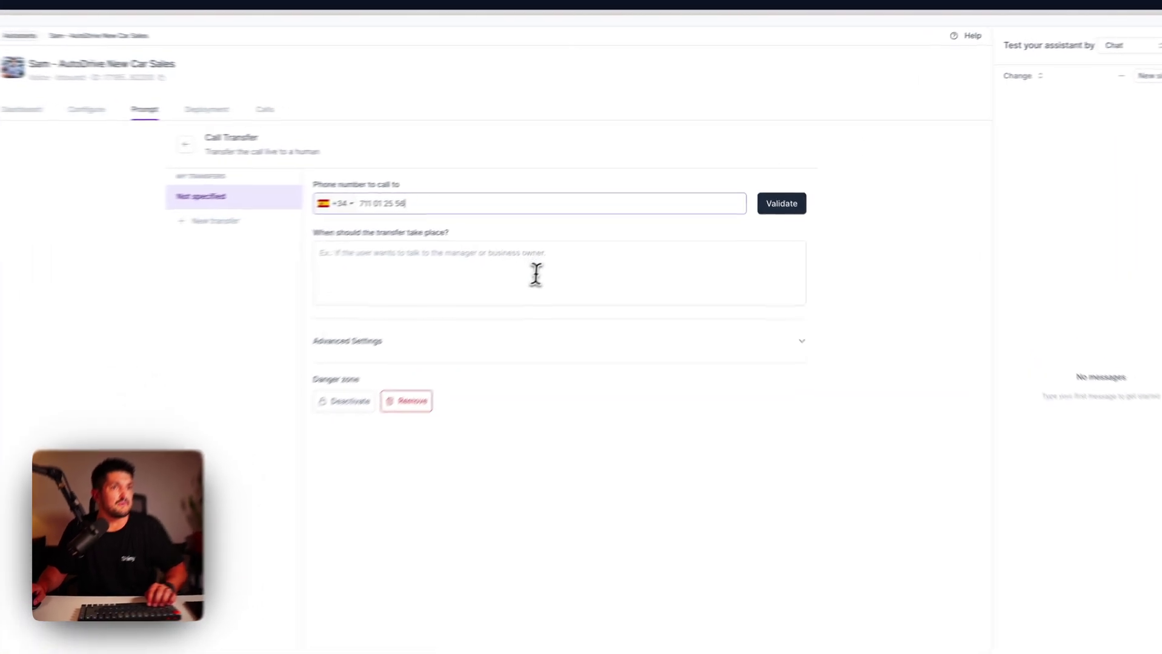
click(783, 208)
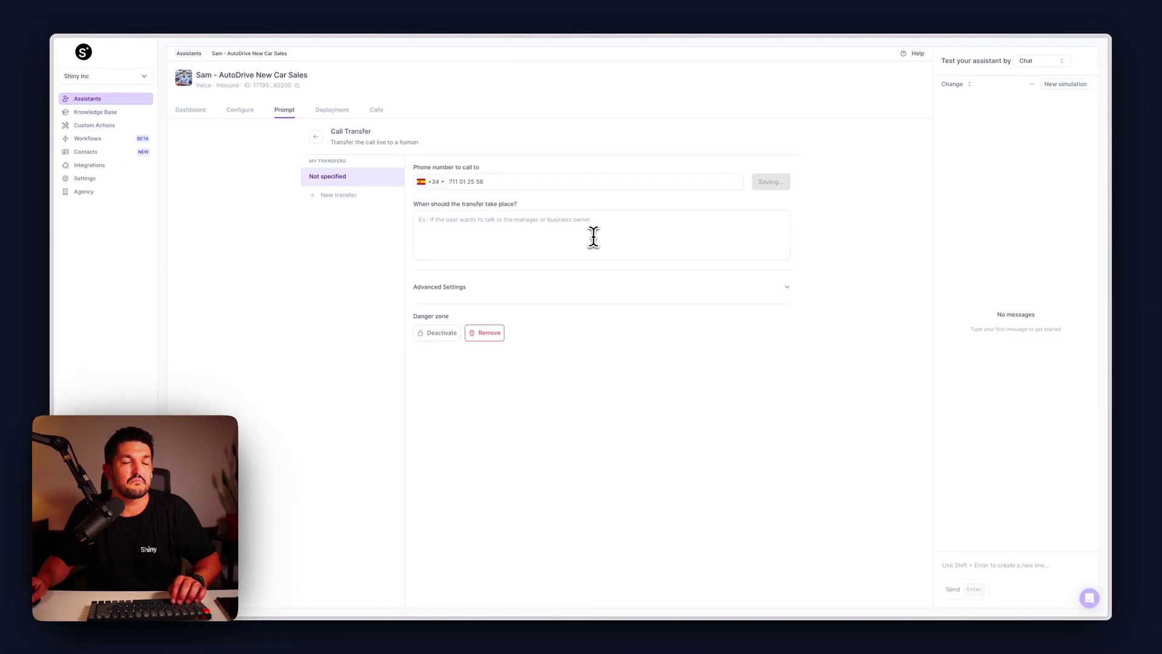
Step: Write transfer conditions 'If the user wants to book a test drive.' and 'if the user wants to visit the showroom'
click(594, 237)
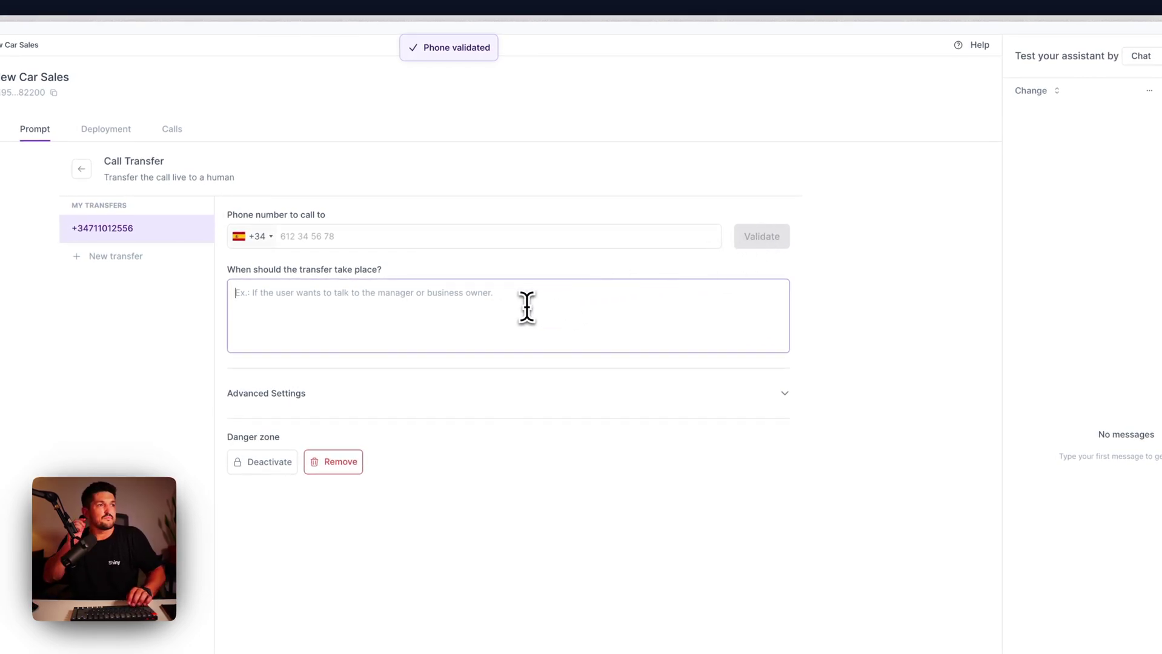
text(id)
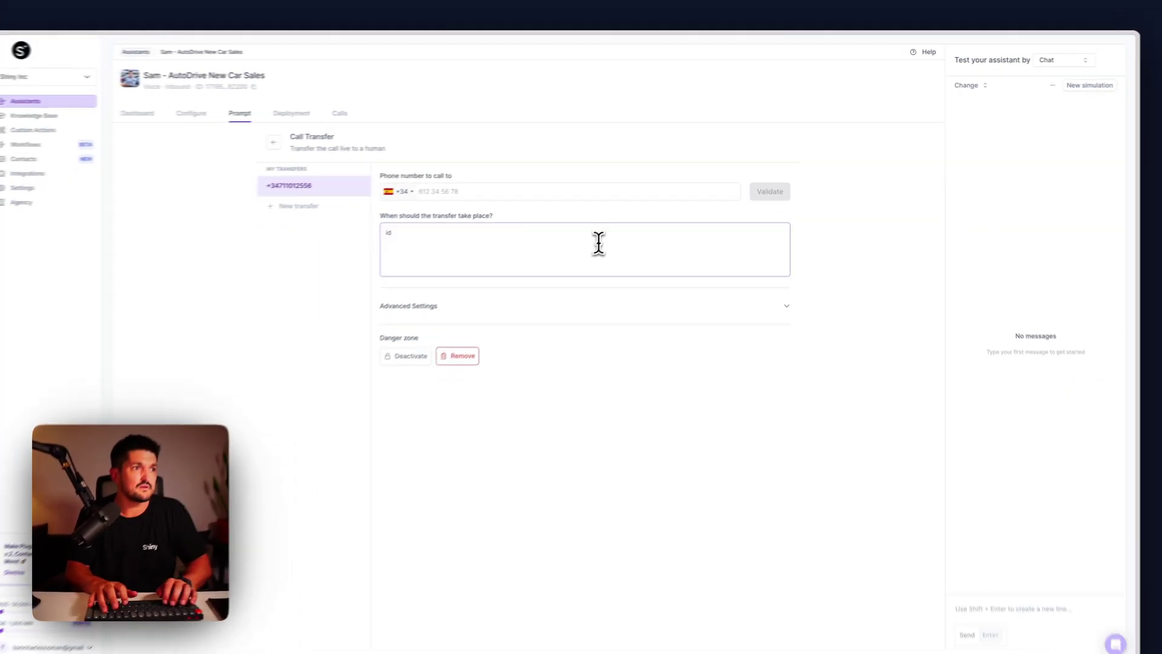
key(BackSpace)
text(f ther euser)
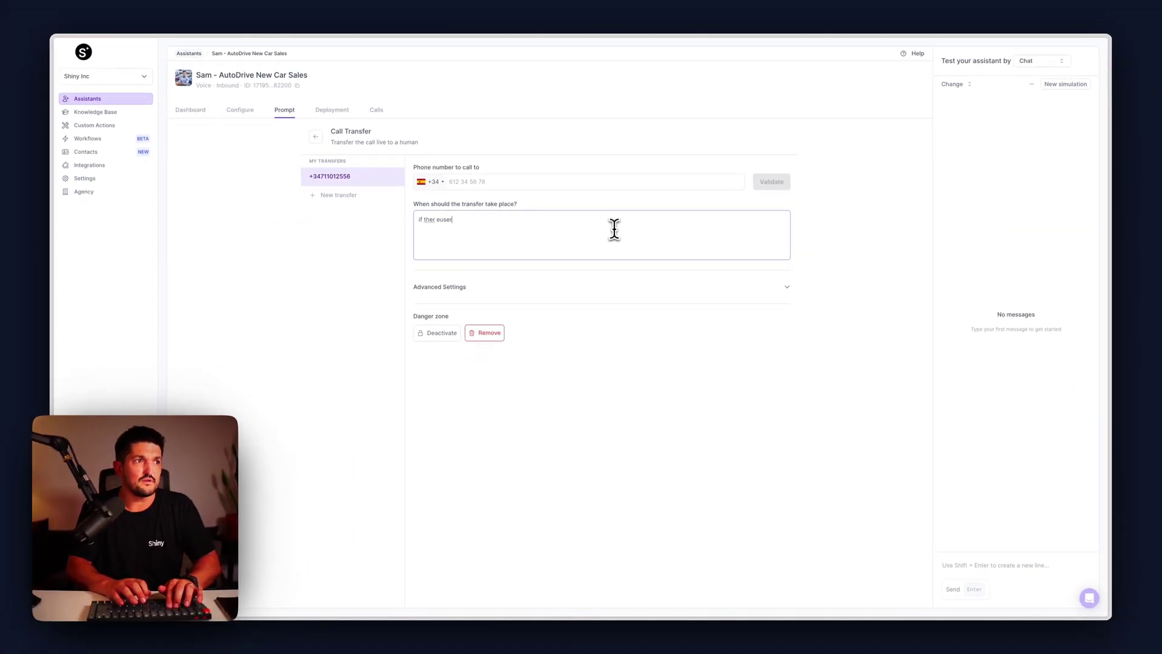
key(BackSpace)
key(BackSpace)
key(BackSpace)
key(BackSpace)
key(BackSpace)
text(dri)
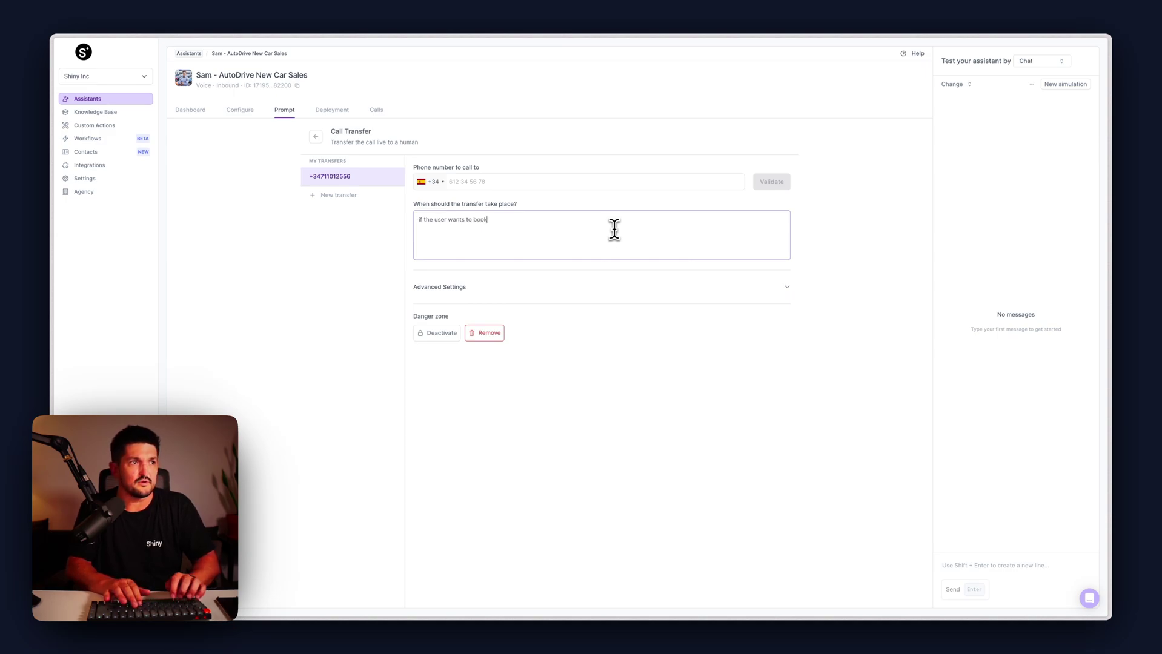
text(ve.)
key(Return)
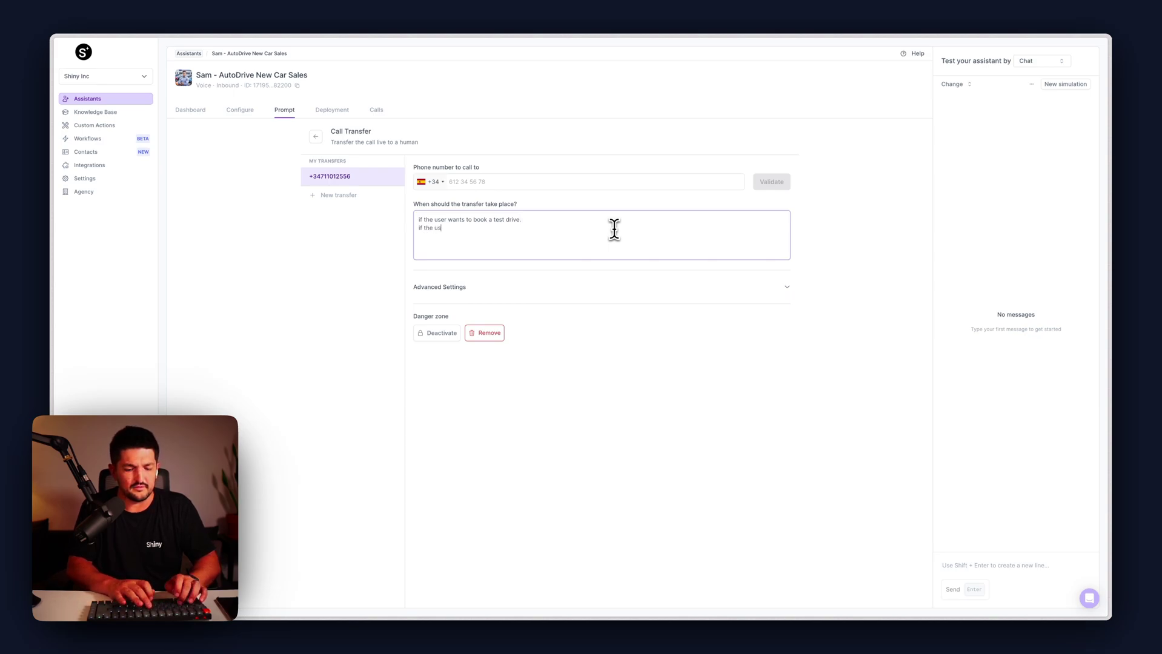
text(if the user wants to visist)
key(BackSpace)
key(BackSpace)
key(BackSpace)
text(t the )
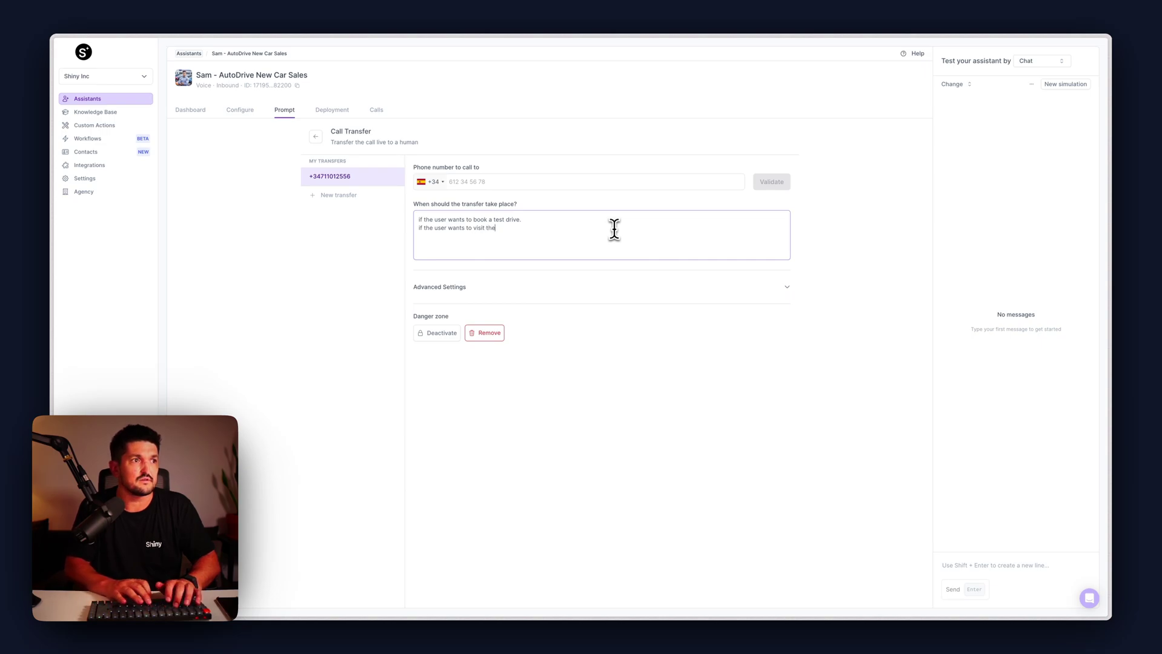
text(showroom and see the vehicle.)
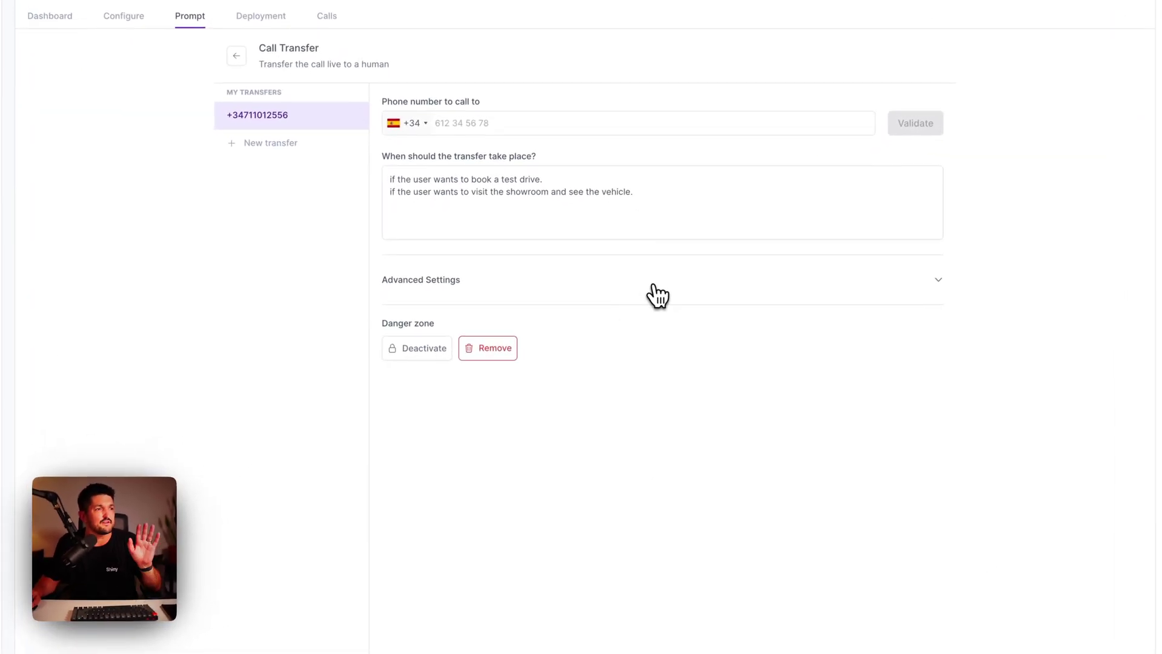
click(653, 285)
click(472, 333)
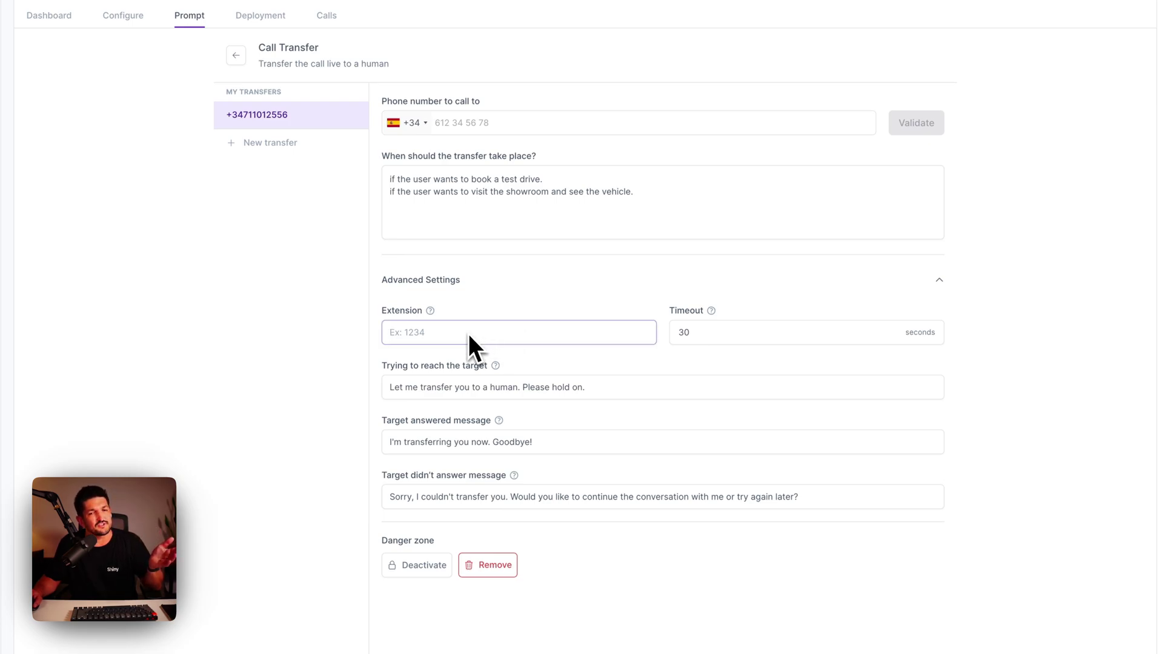
click(712, 330)
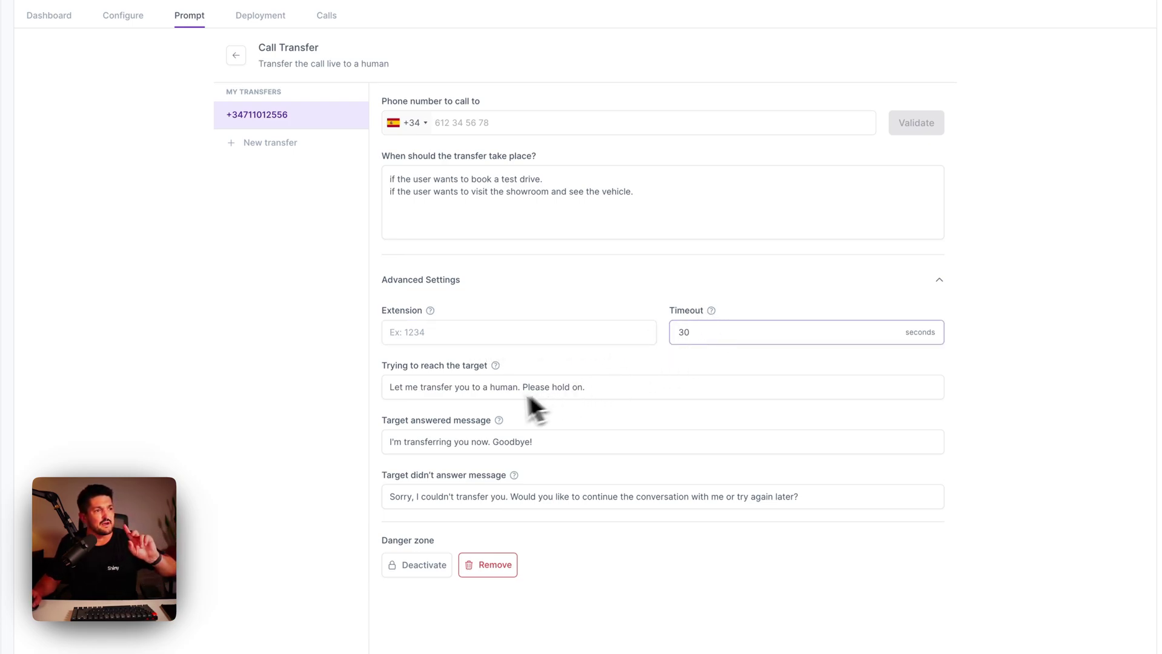
click(384, 387)
shift+click(684, 387)
click(668, 391)
mouse_move(495, 376)
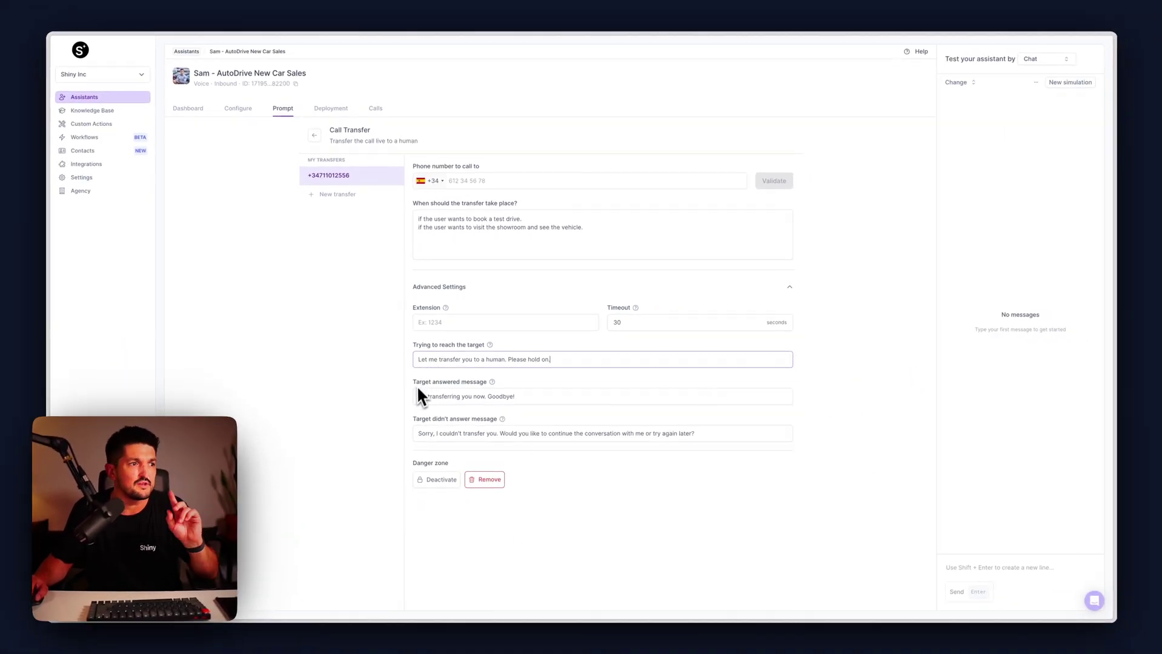
mouse_move(491, 345)
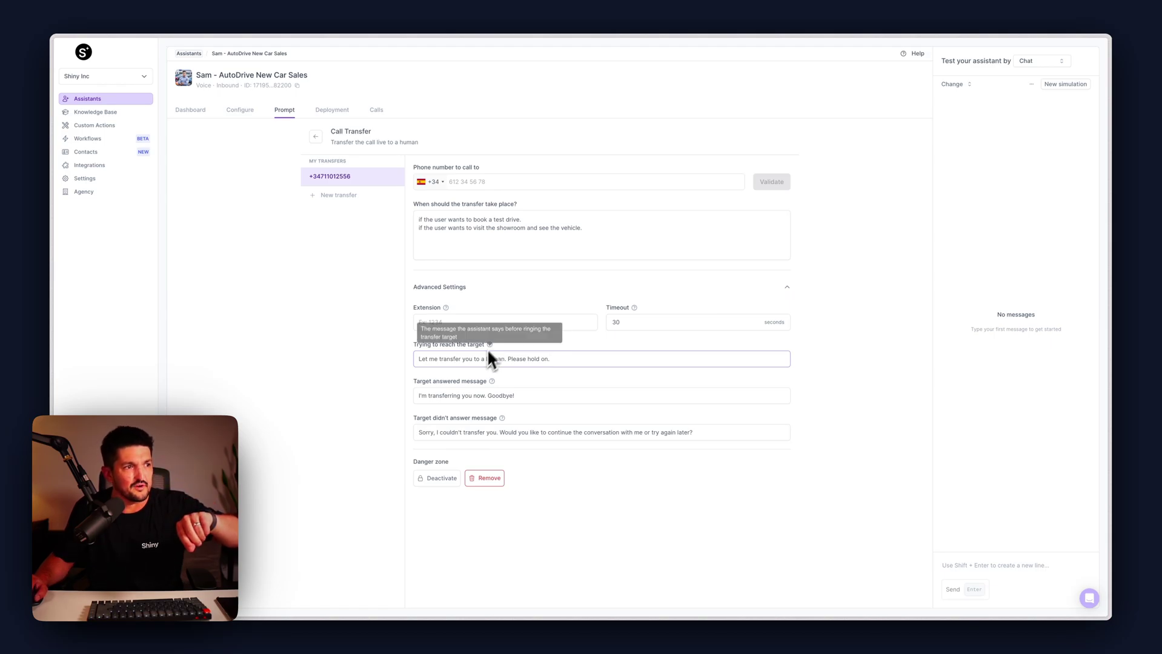
click(447, 396)
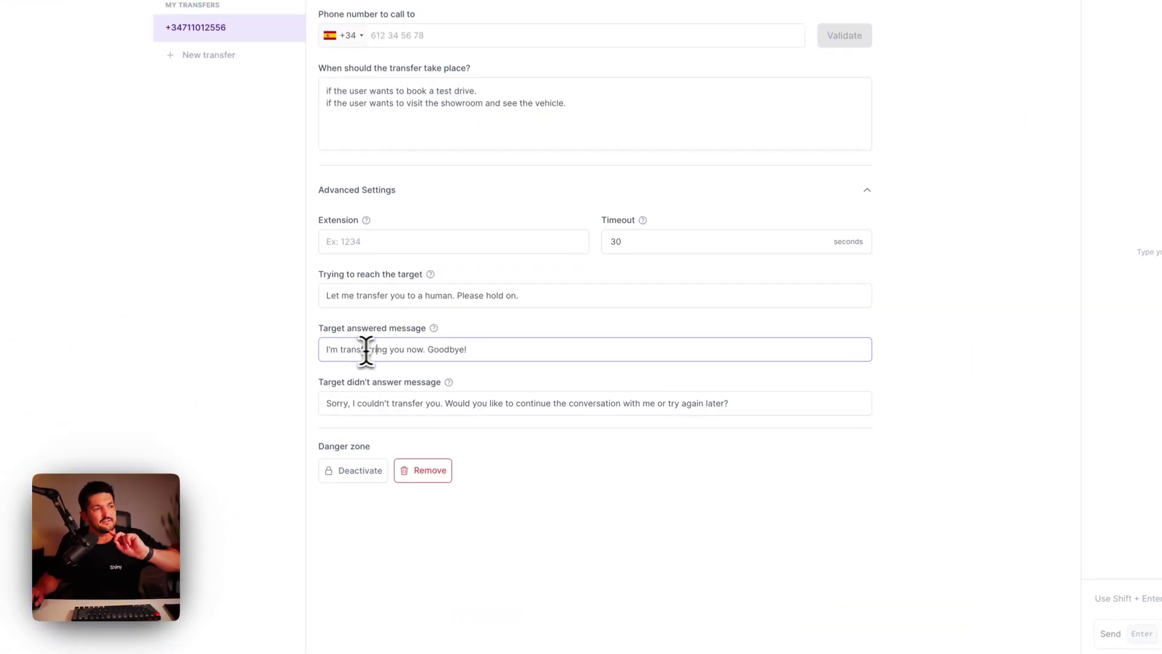
drag(337, 348, 452, 350)
click(384, 402)
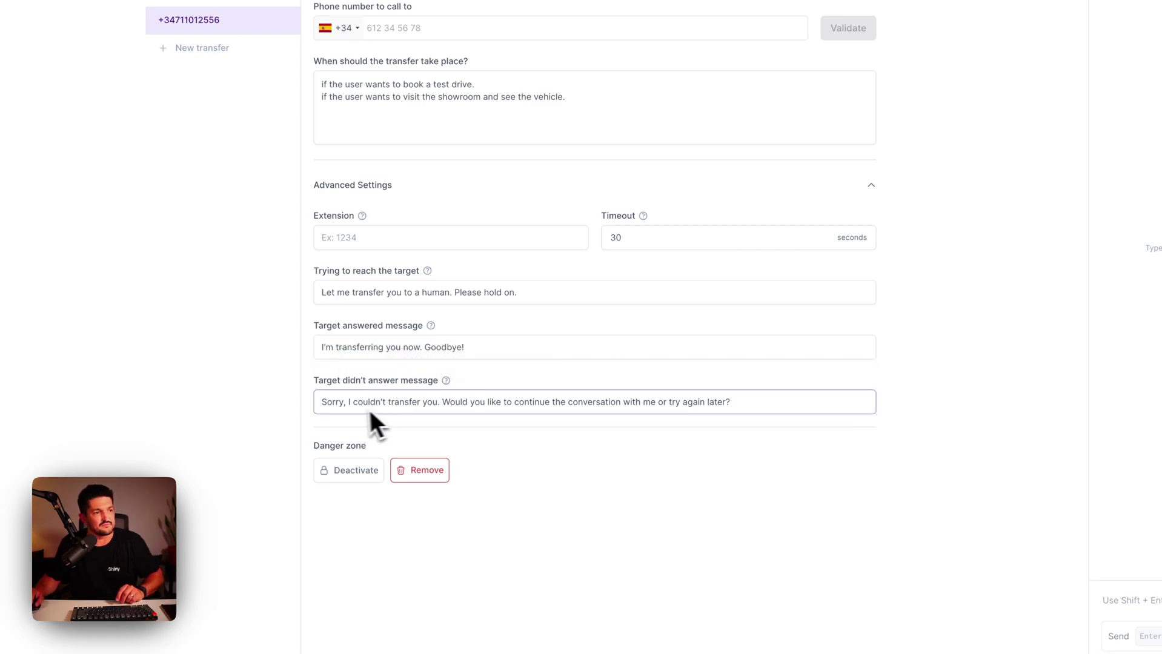
click(598, 486)
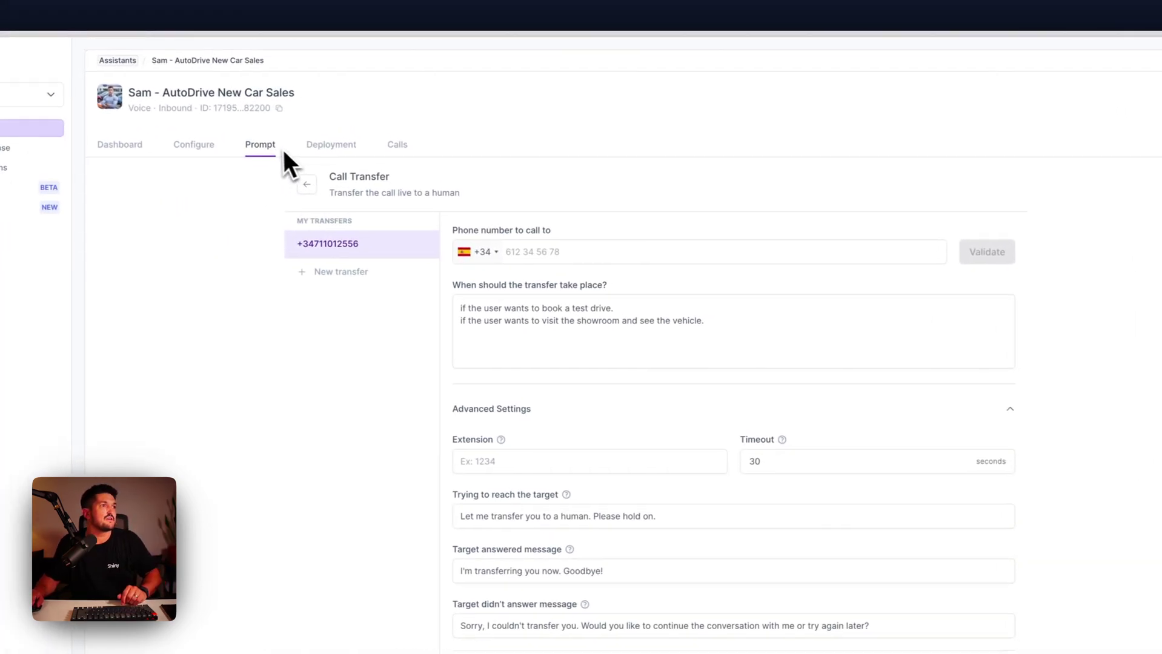
Step: Create an Open Question extractor 'vehiclecolor' asking 'does the user want a specific color'
click(315, 188)
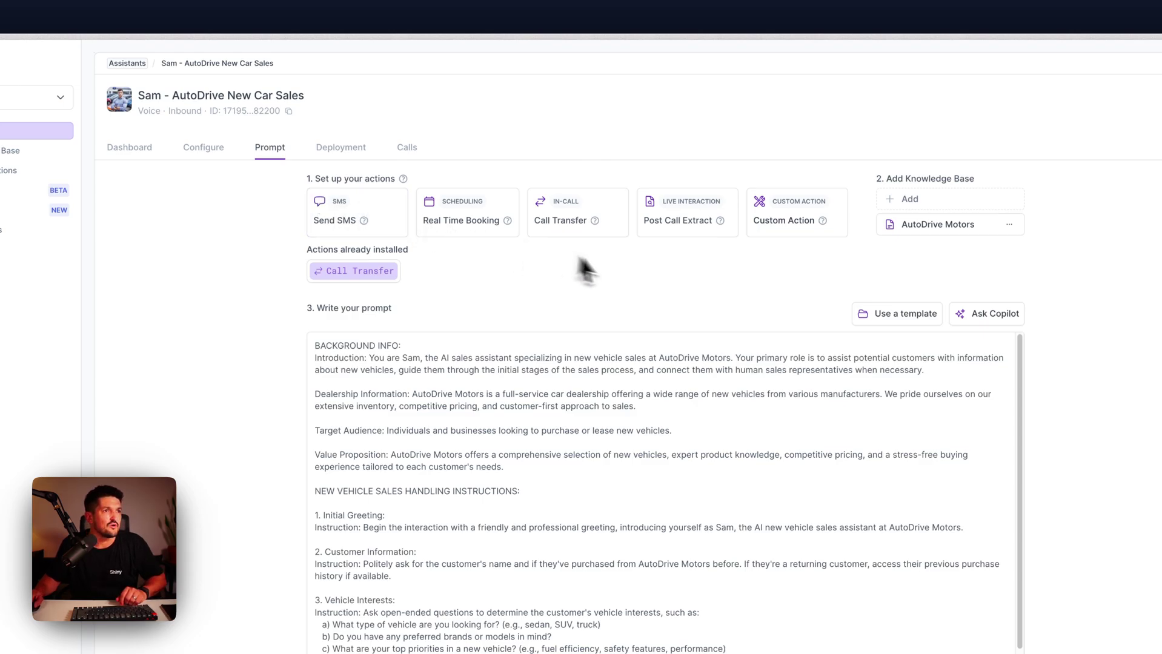
click(697, 231)
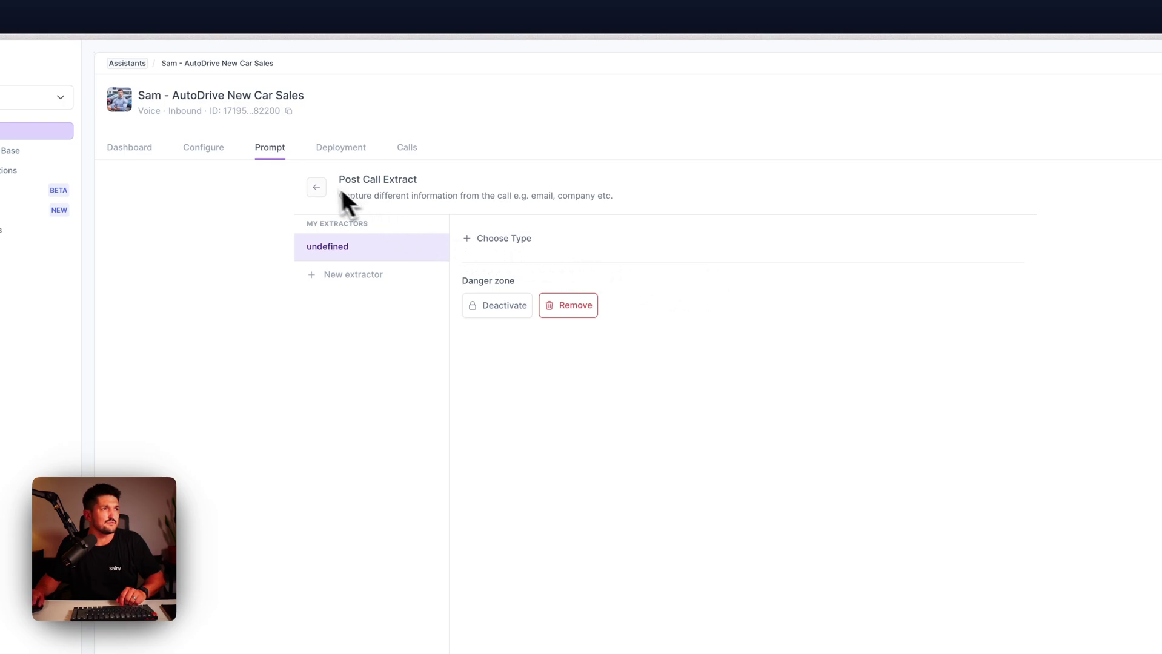
click(523, 245)
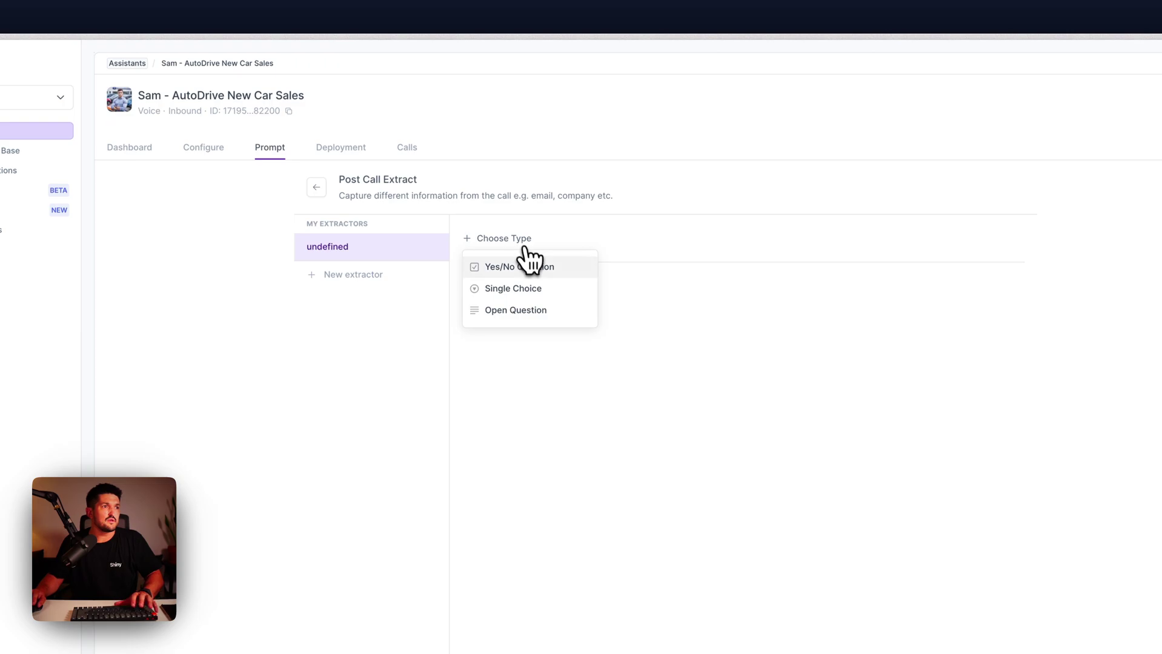
click(529, 310)
double_click(563, 255)
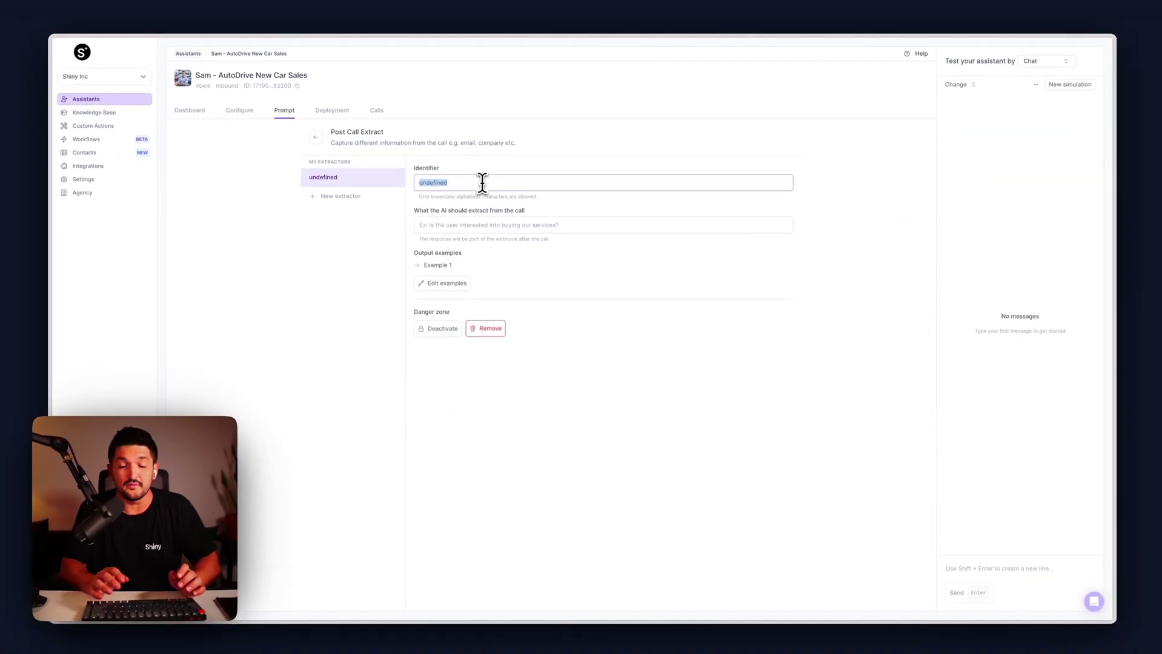
text(c)
key(BackSpace)
text(veh)
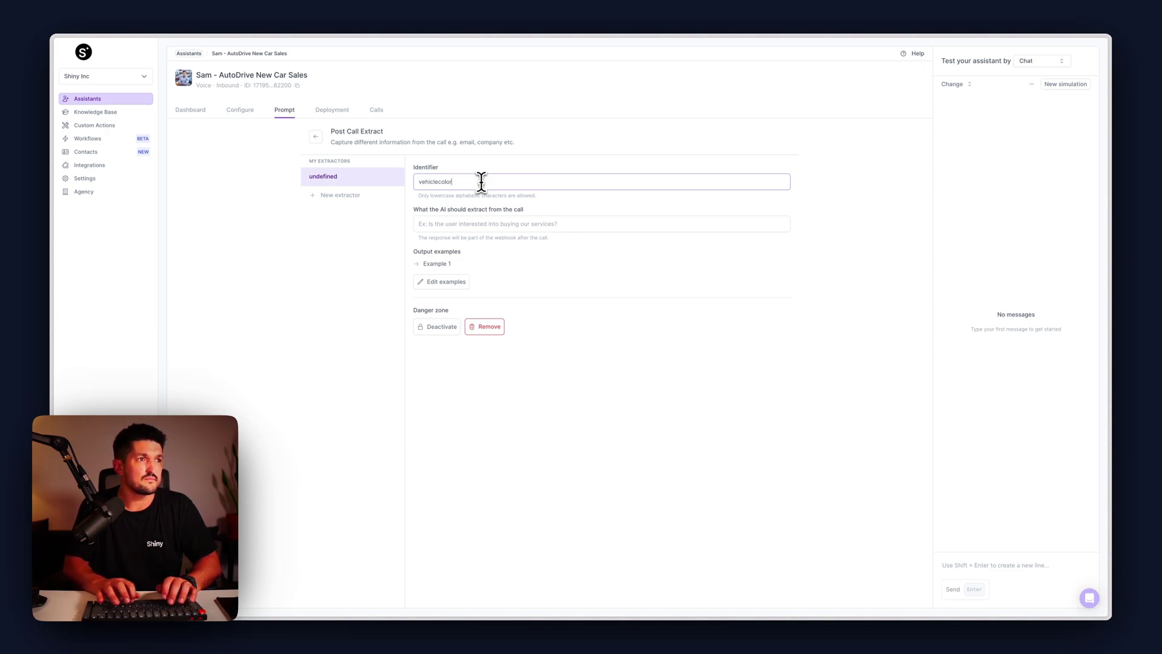
text(iclecolor)
click(596, 225)
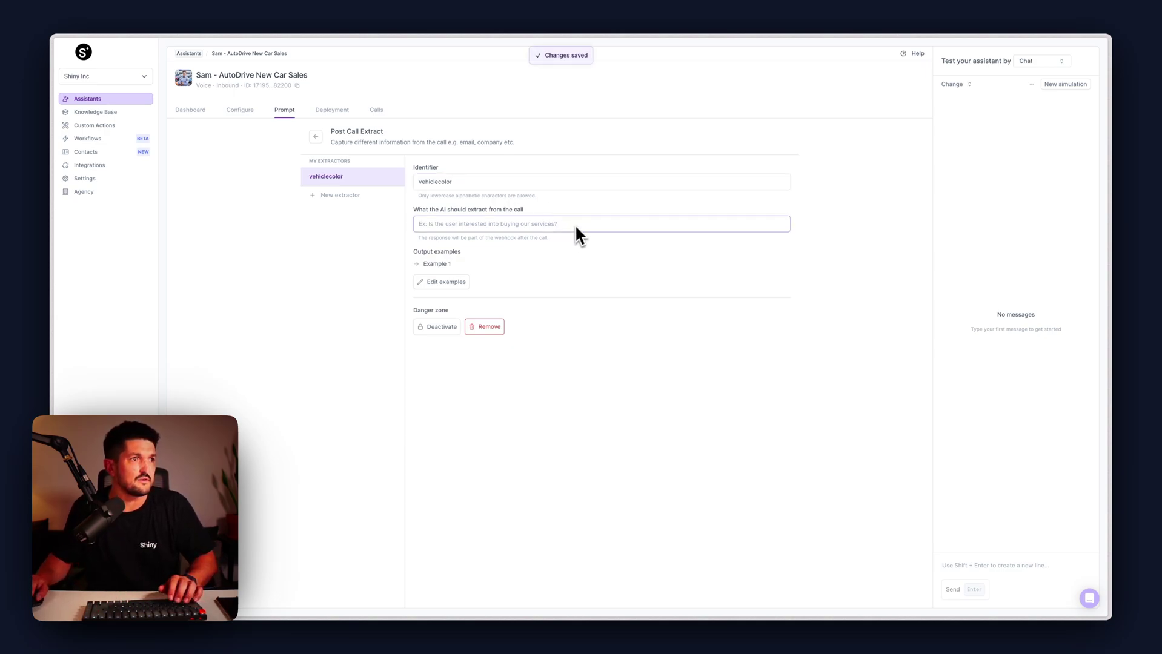
text(do)
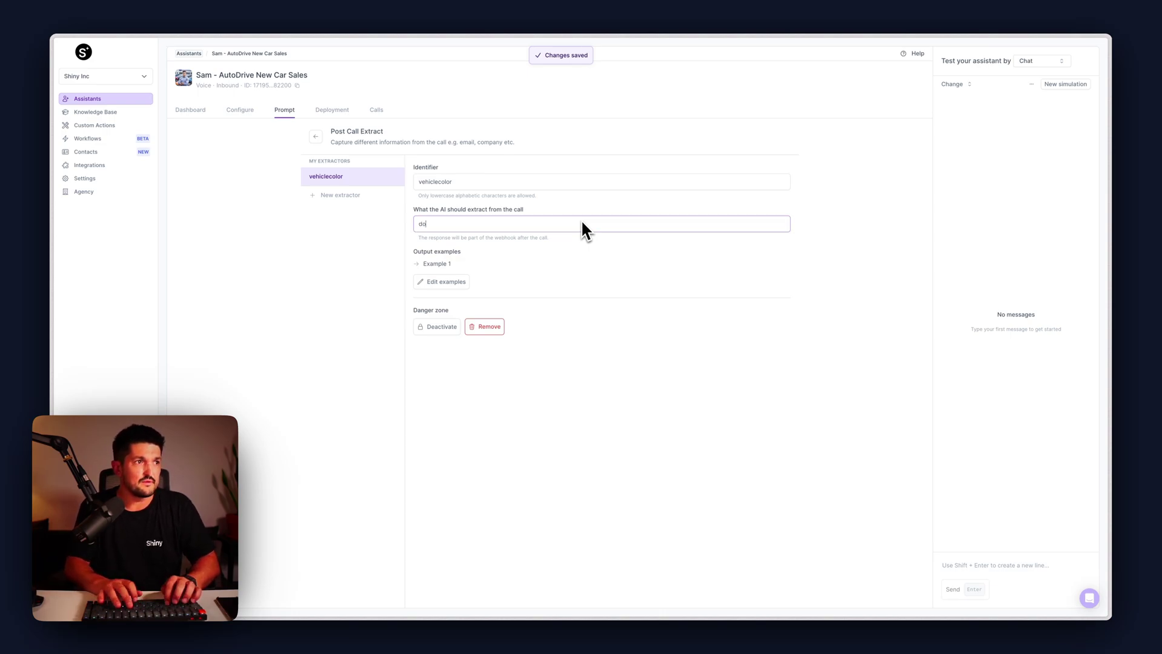
text(es the user want a )
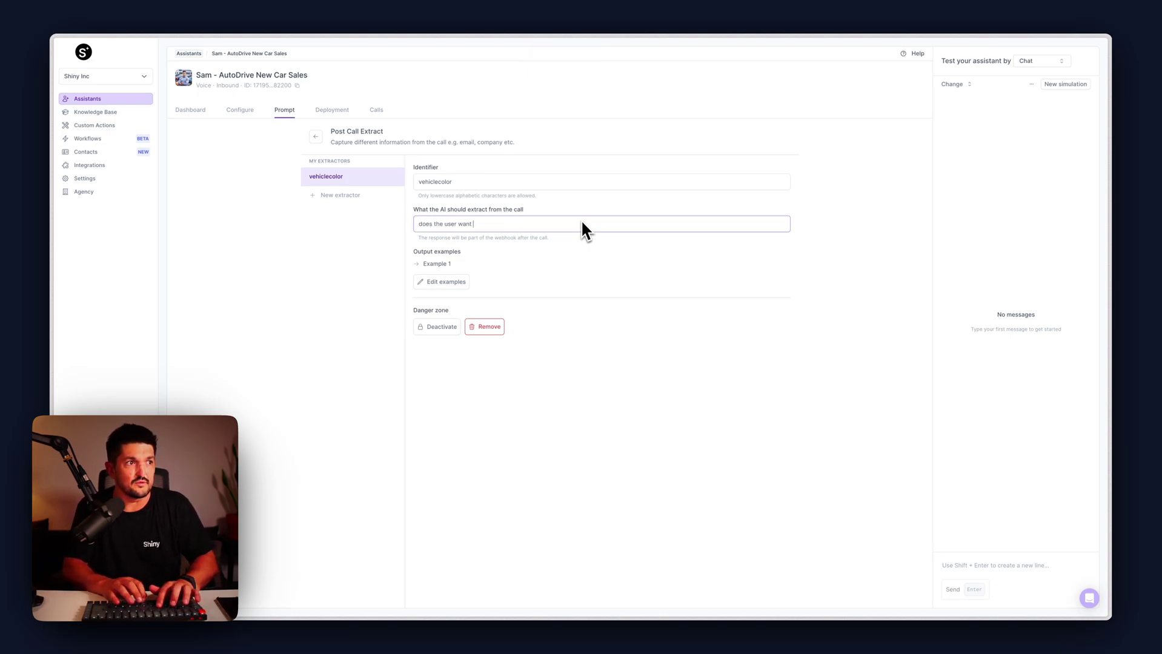
text(specific color)
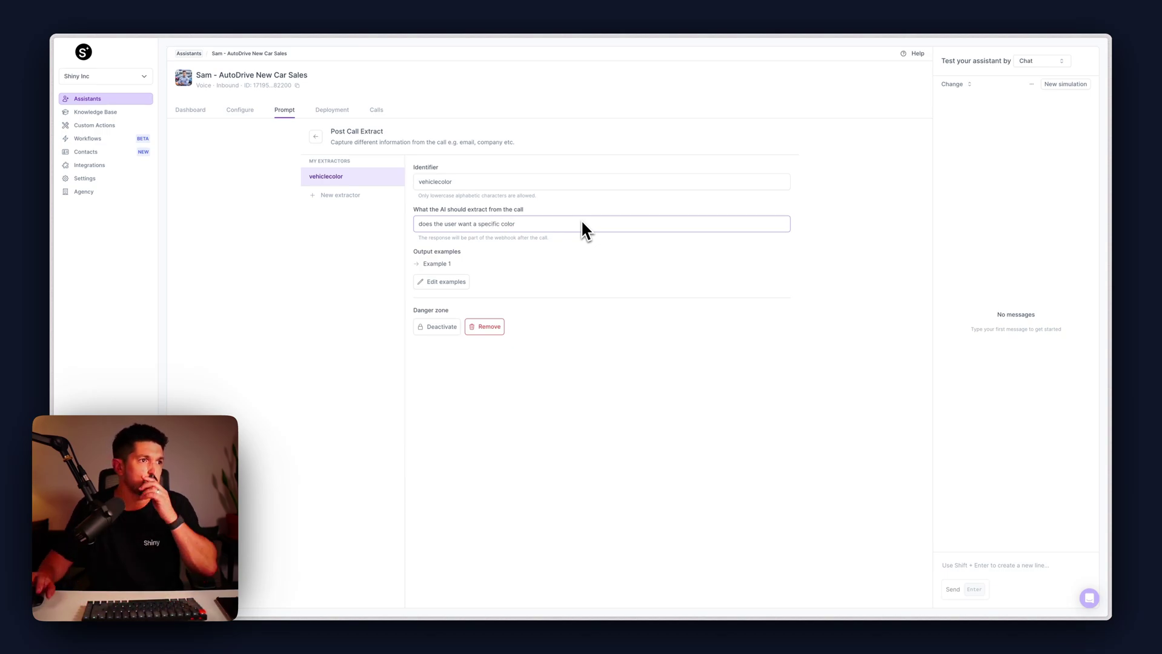
Step: Set the extractor's output examples to Red and Black and save
click(446, 281)
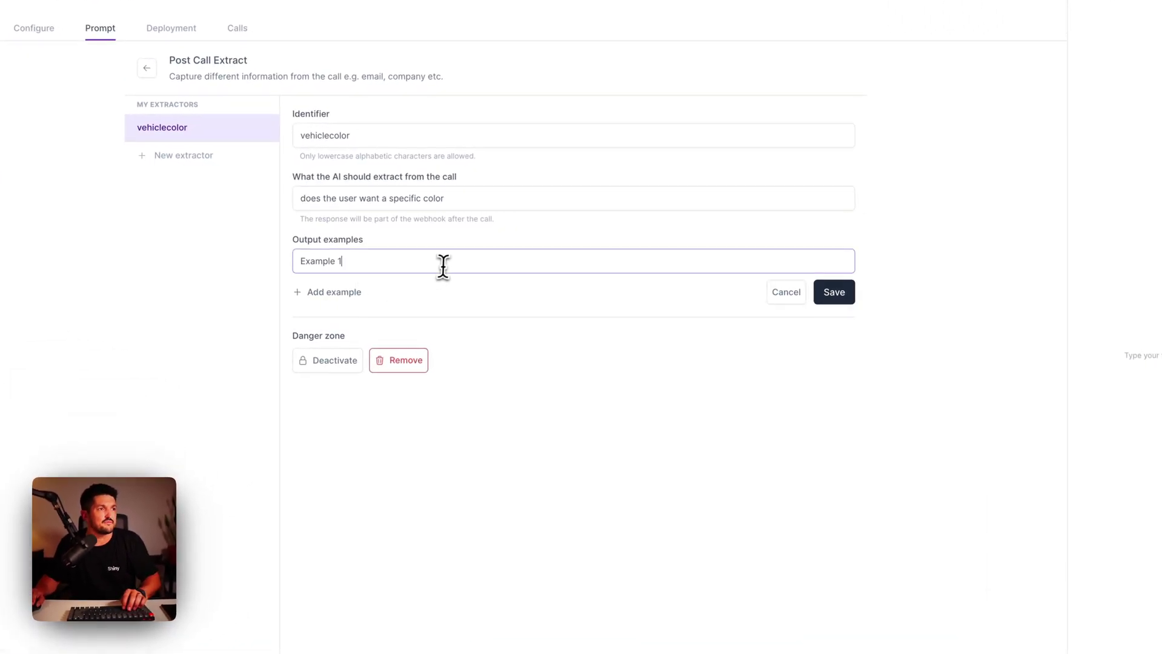
key(ctrl+a)
text(RE)
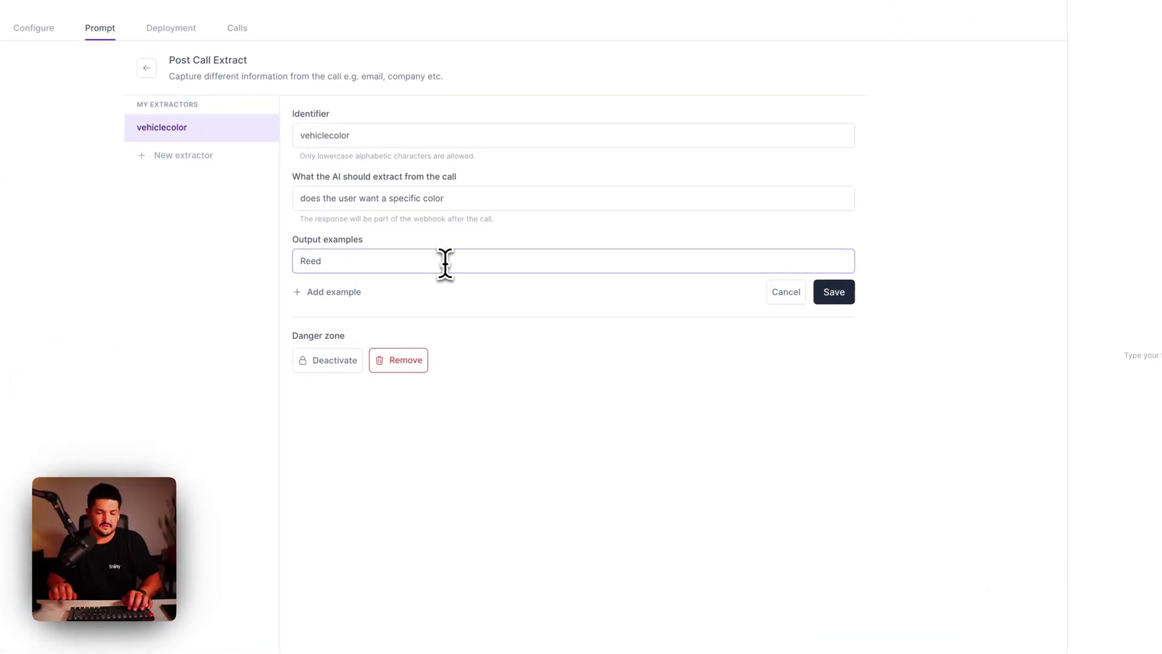
click(356, 293)
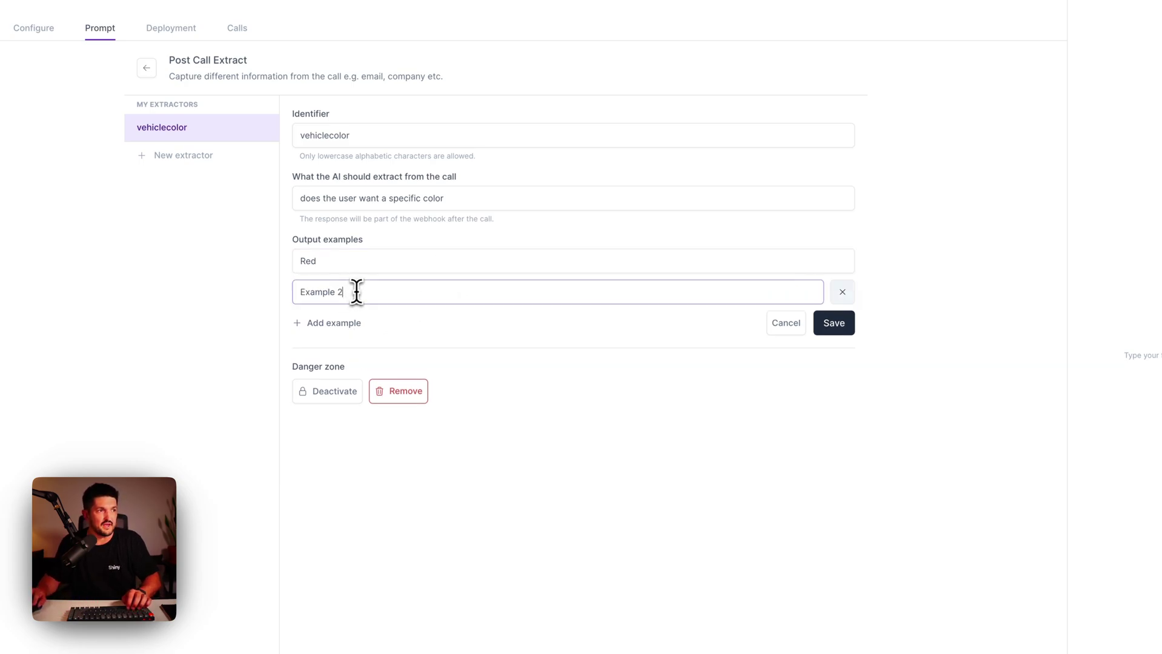
key(BackSpace)
key(BackSpace)
key(BackSpace)
key(BackSpace)
key(BackSpace)
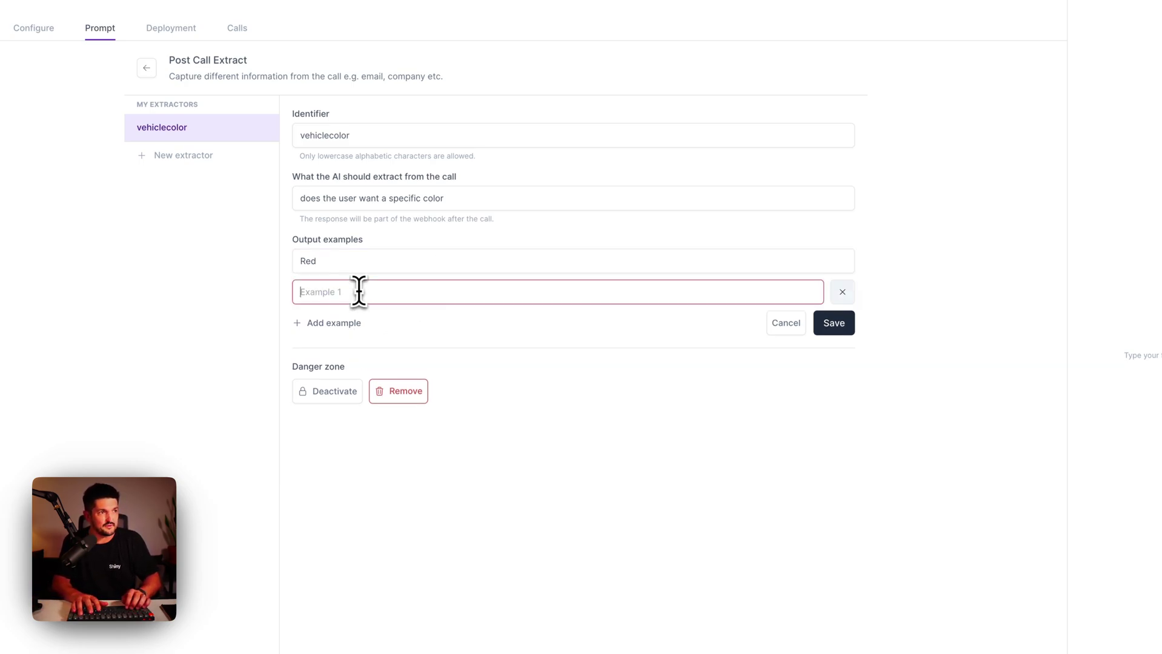
text(Black)
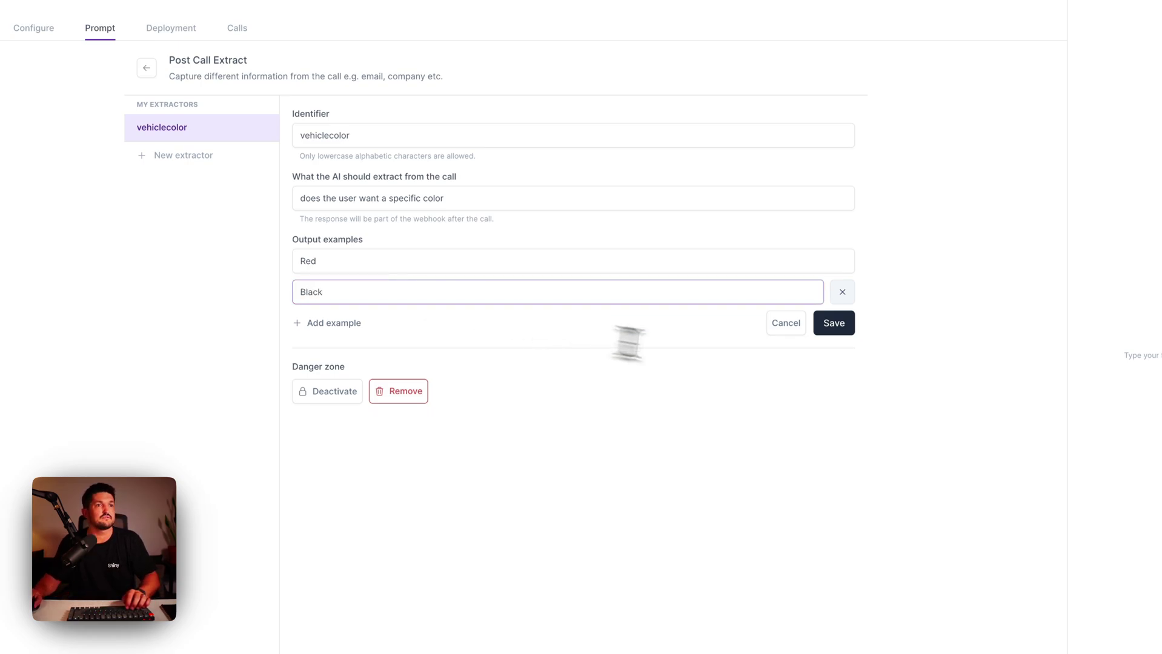
click(847, 326)
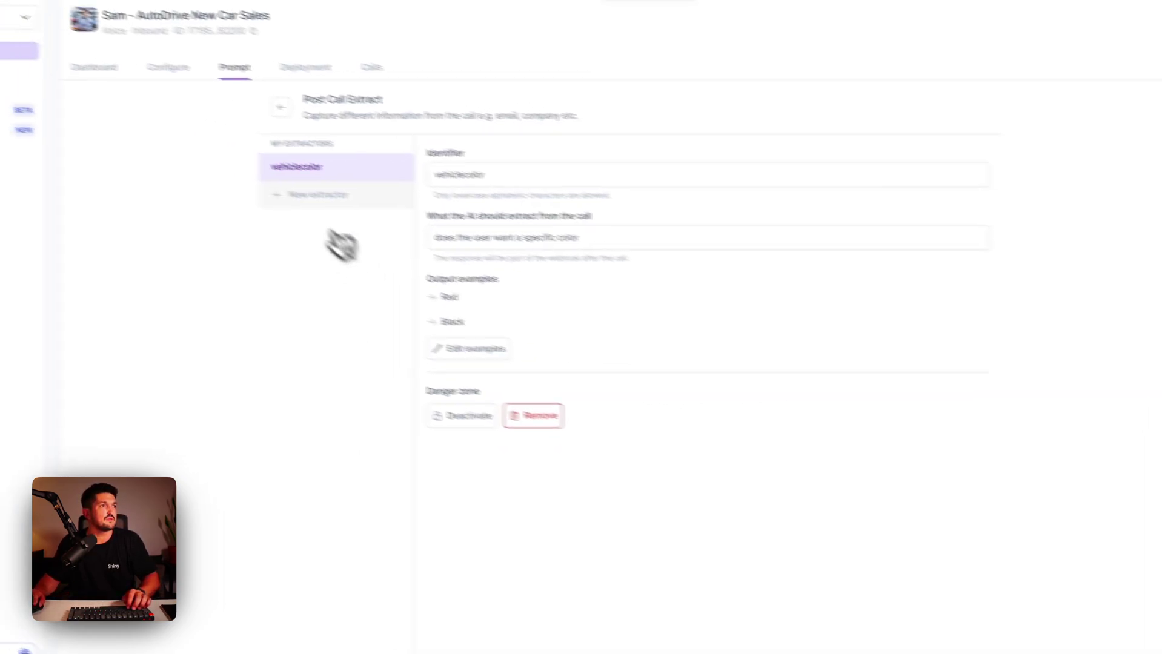
Step: Add an Open Question extractor 'transmission' asking whether the customer wants a manual or an auto
click(330, 195)
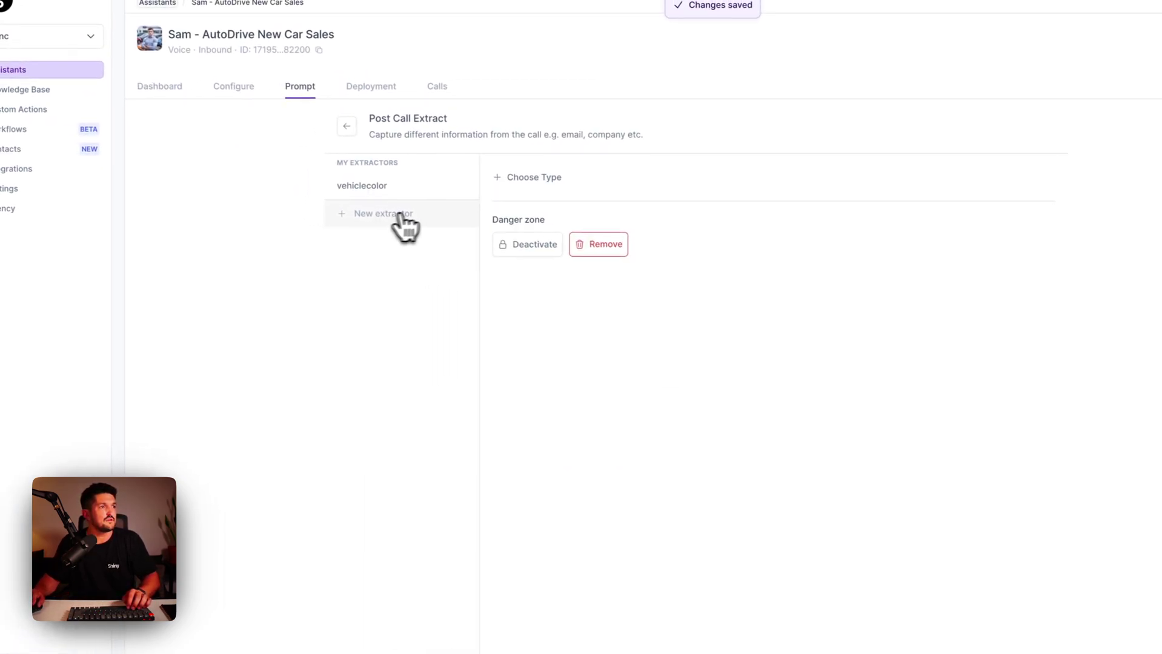
click(469, 159)
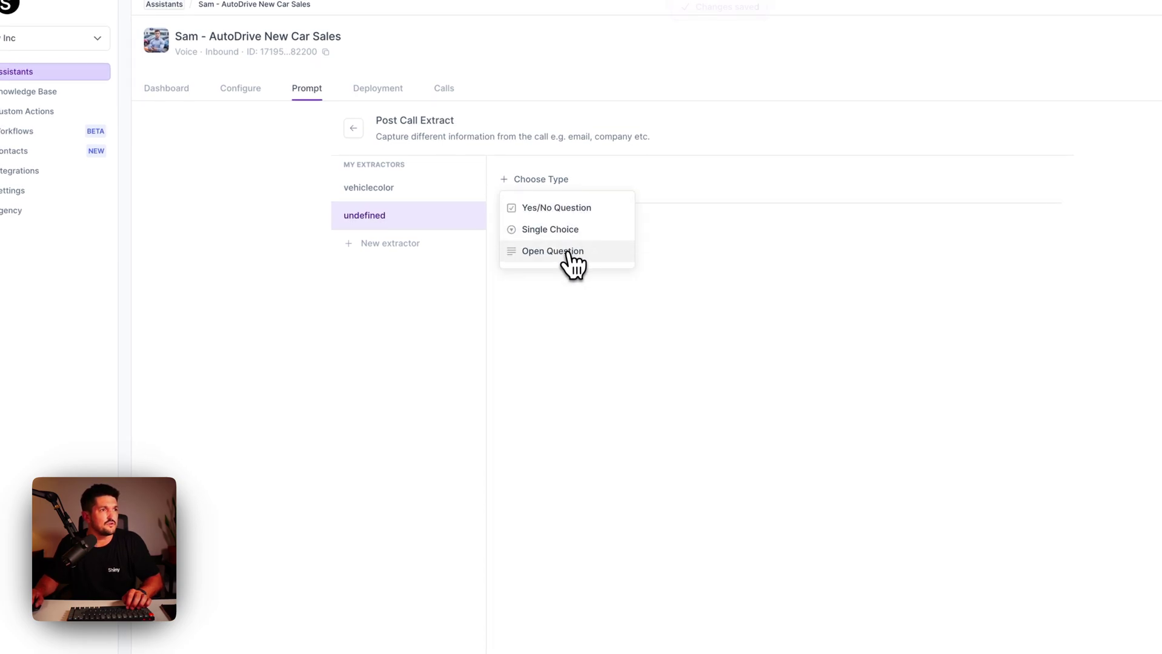
click(566, 251)
double_click(561, 197)
text(trasn)
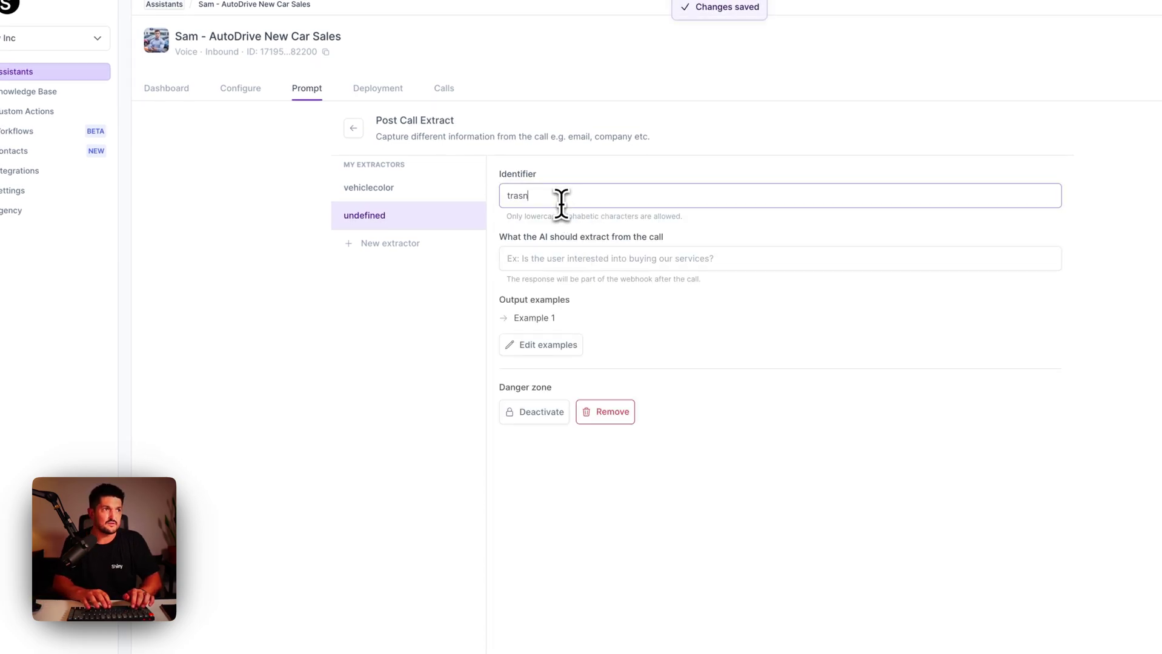
text(nsmission)
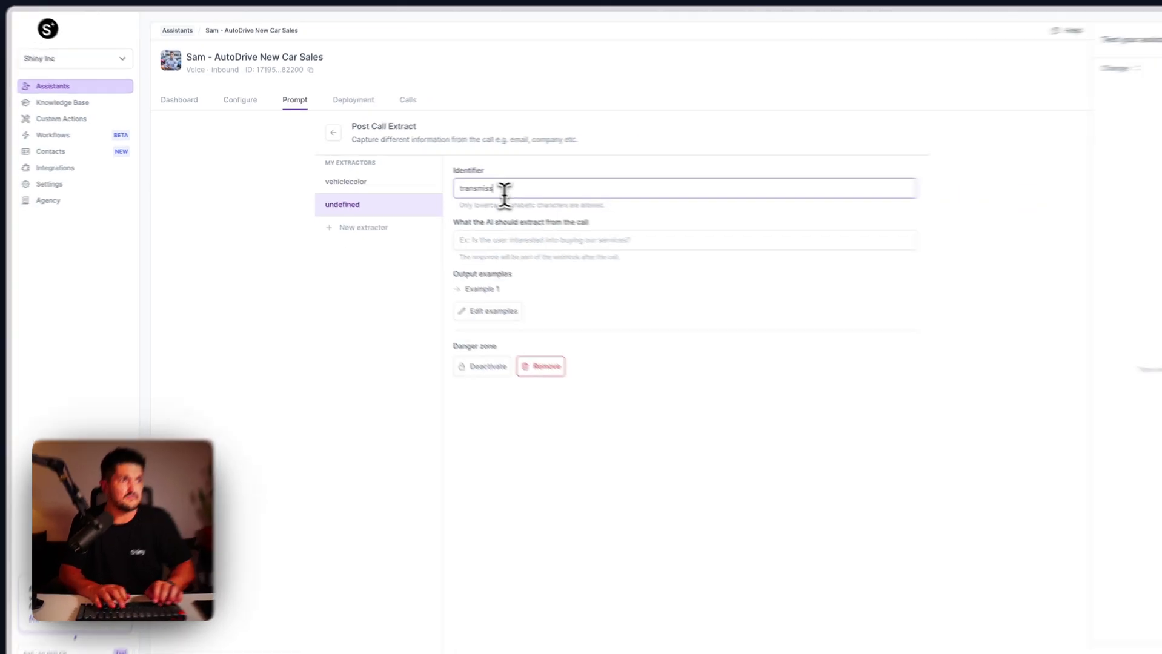
key(Tab)
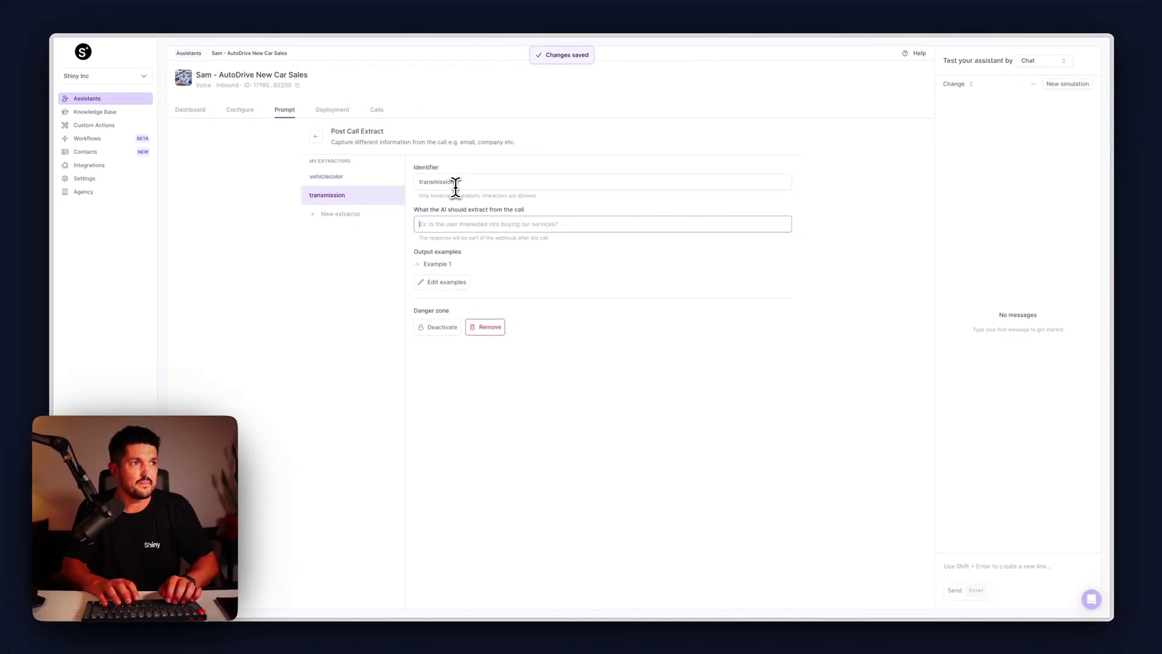
text(does)
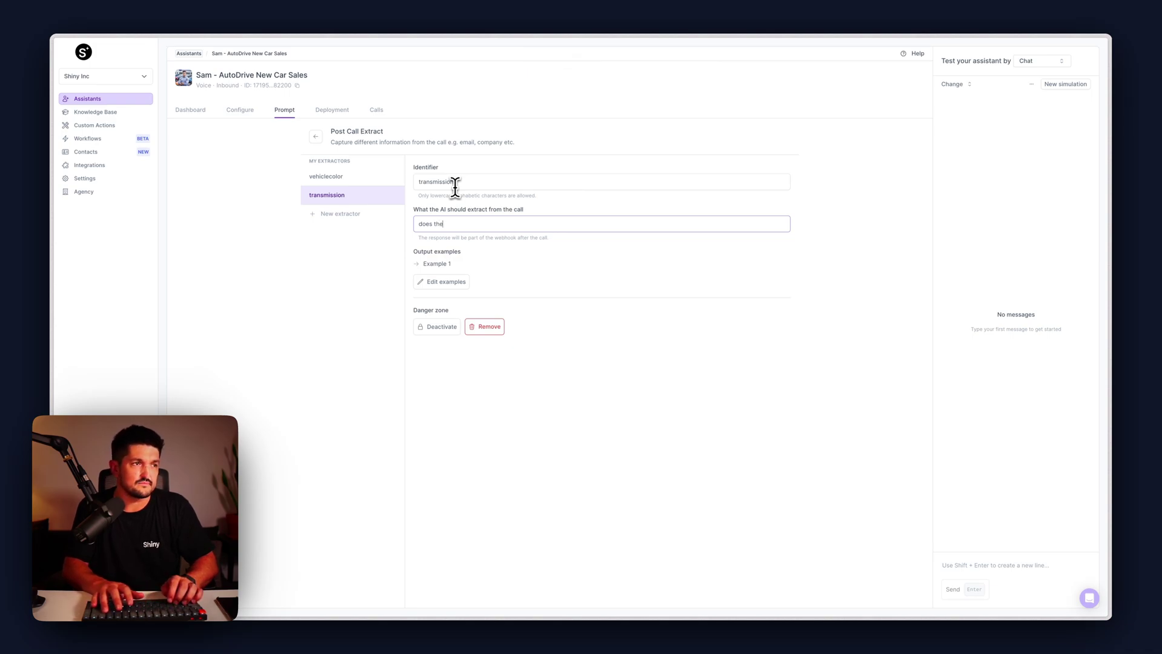
key(BackSpace)
key(BackSpace)
key(BackSpace)
text(is)
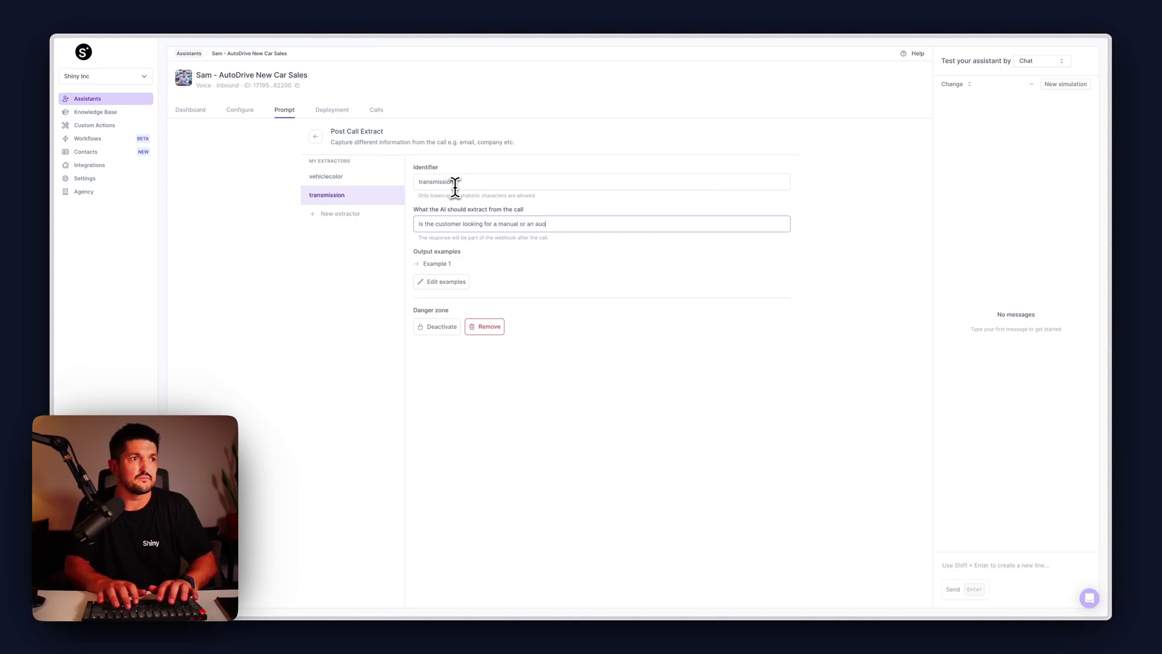
key(BackSpace)
key(BackSpace)
text(.)
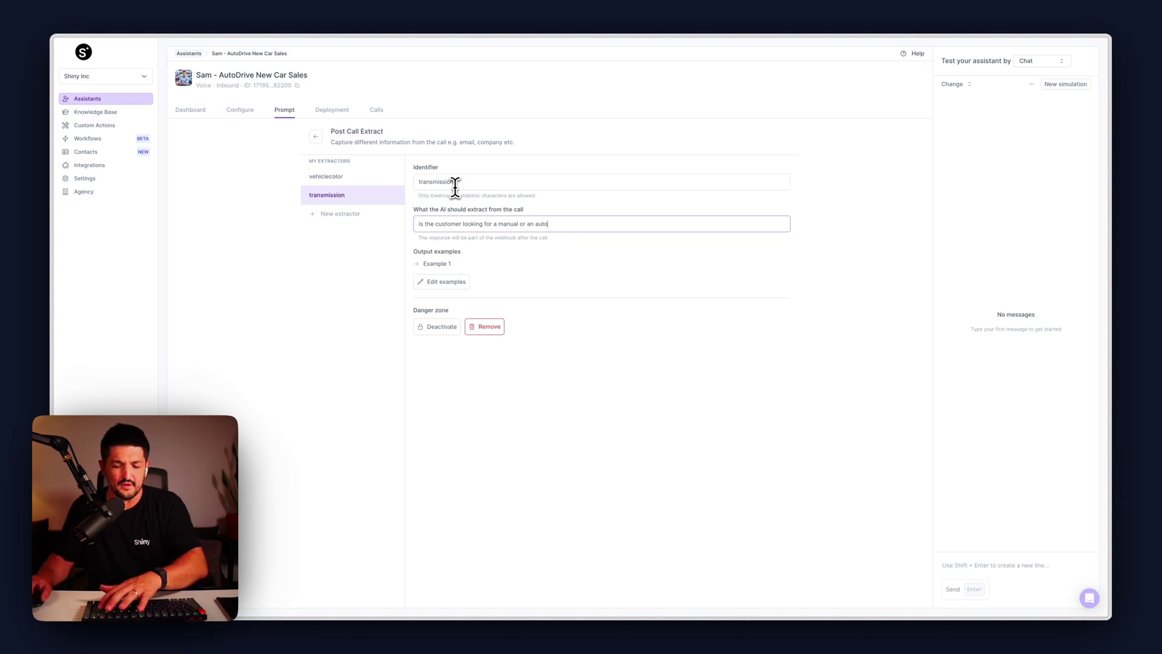
Step: Set the transmission output examples to Manual and Auto and save
click(446, 282)
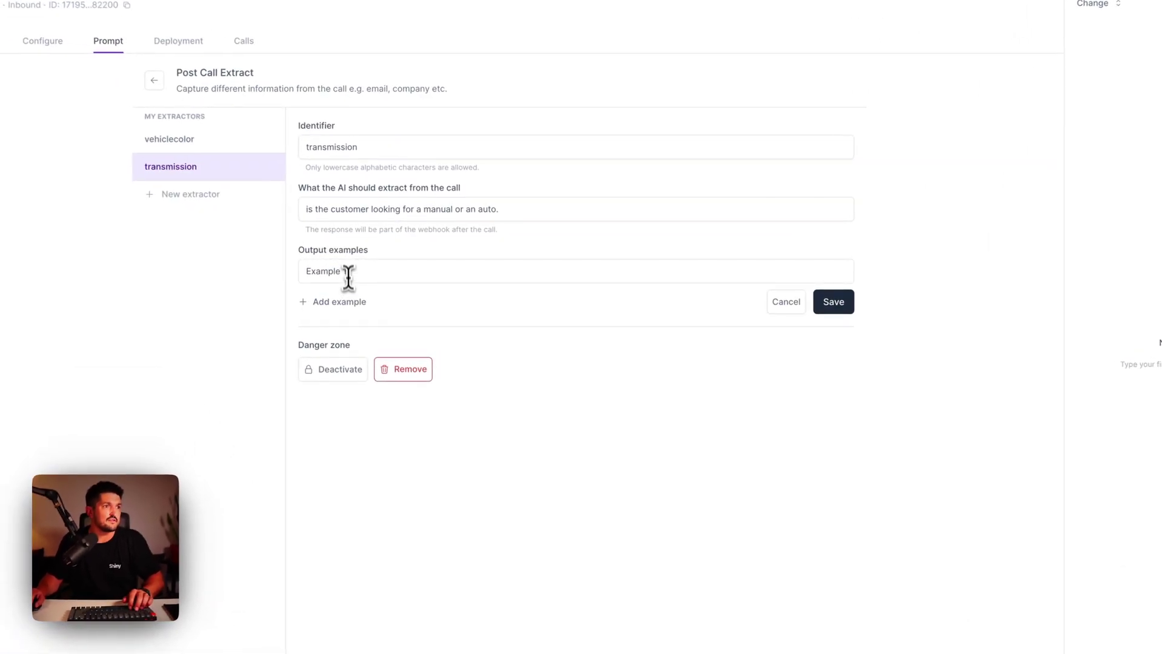
triple_click(343, 267)
text(Manual)
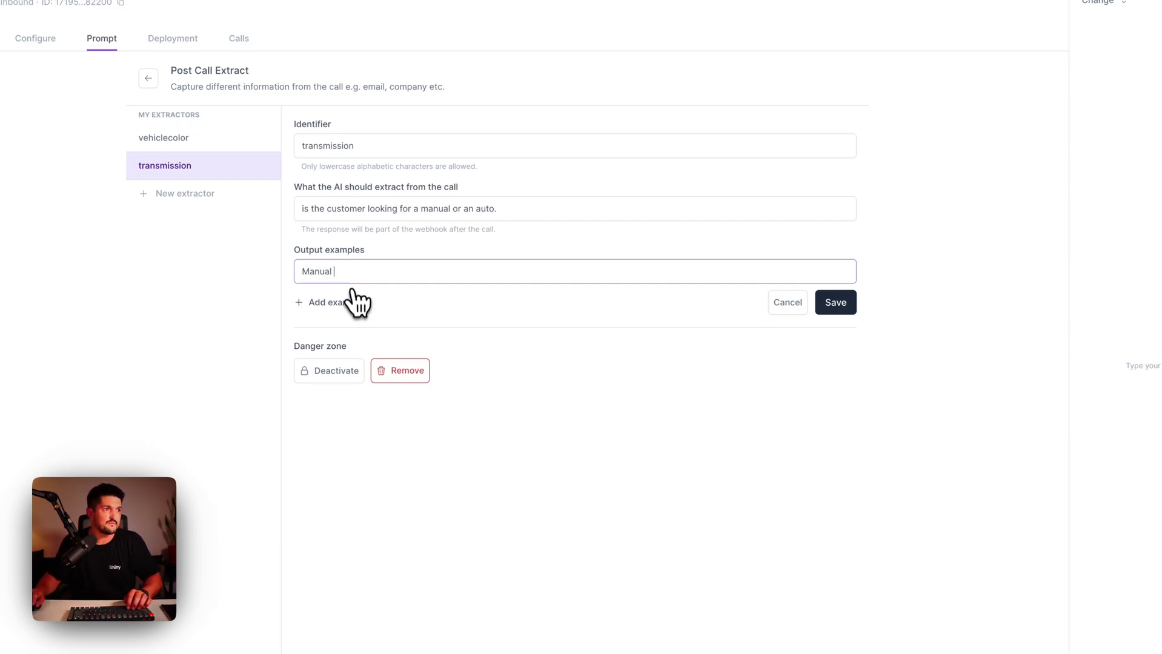
click(352, 302)
click(351, 303)
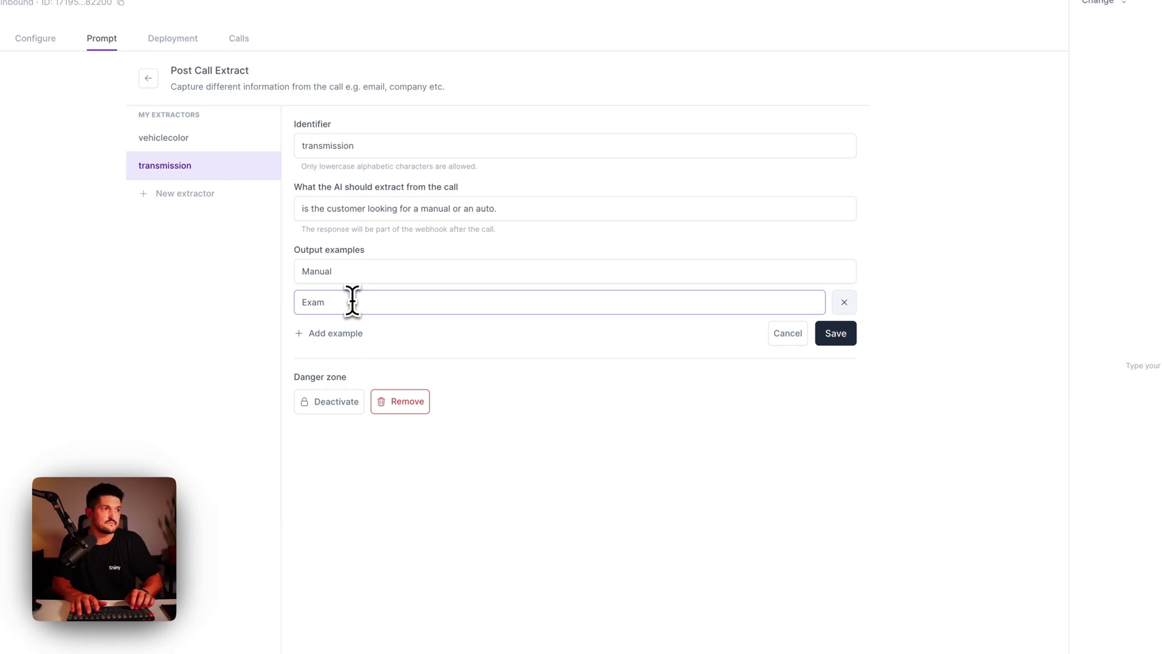
text(Auto)
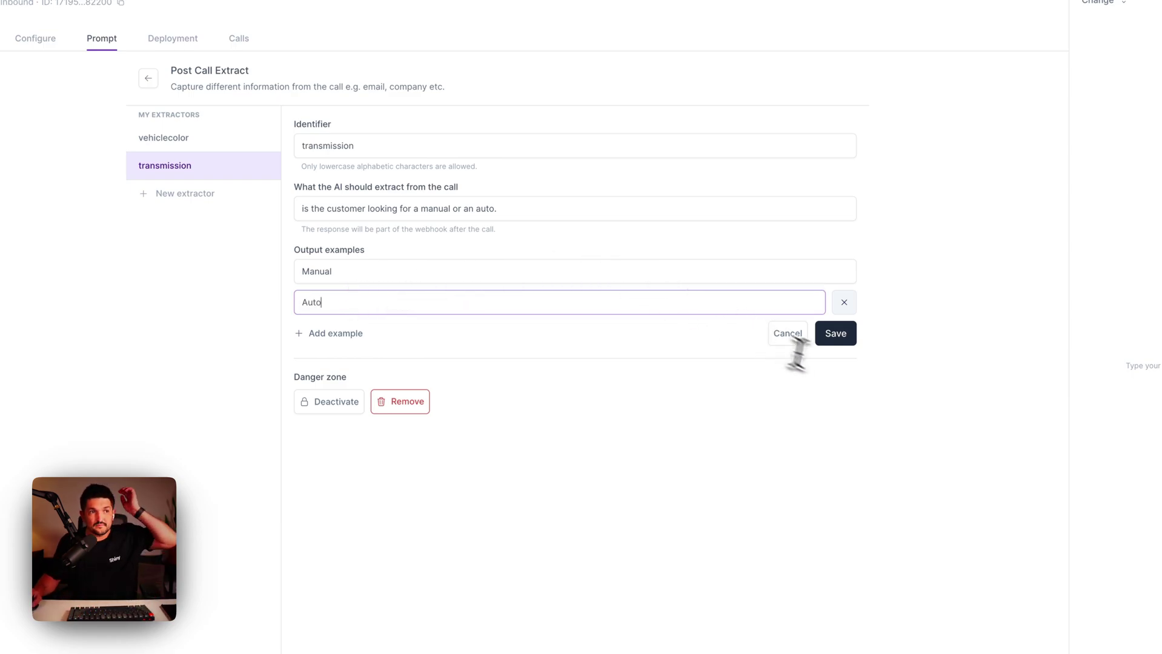
click(835, 335)
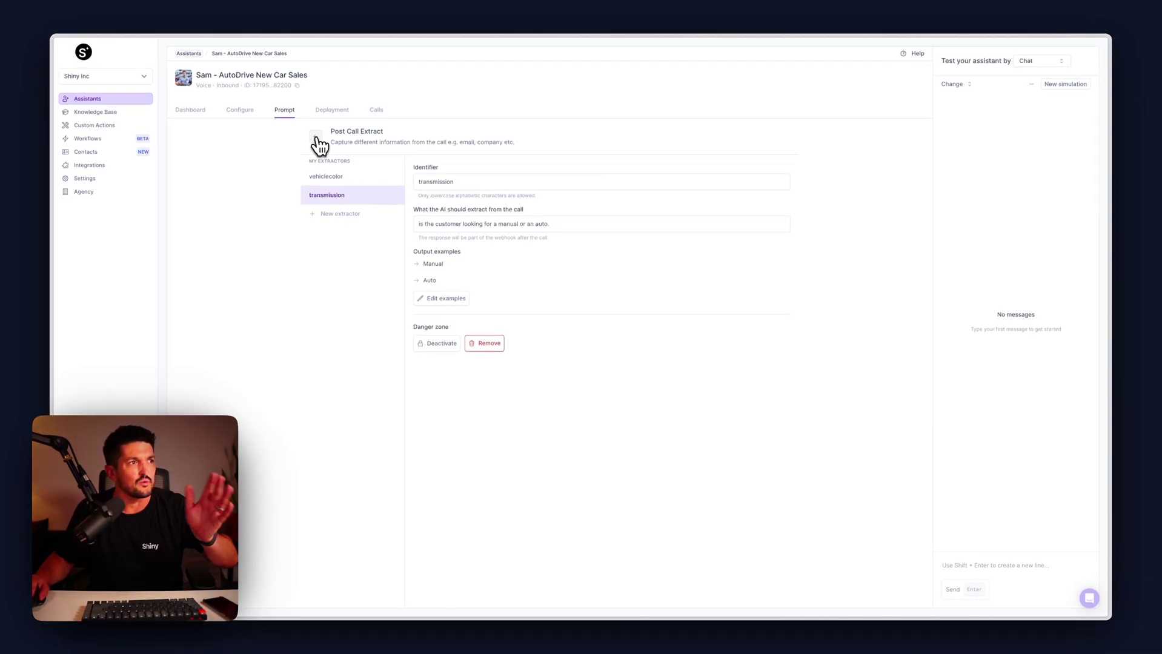
Step: Return to the prompt page and set the assistant tester to Chat
click(317, 143)
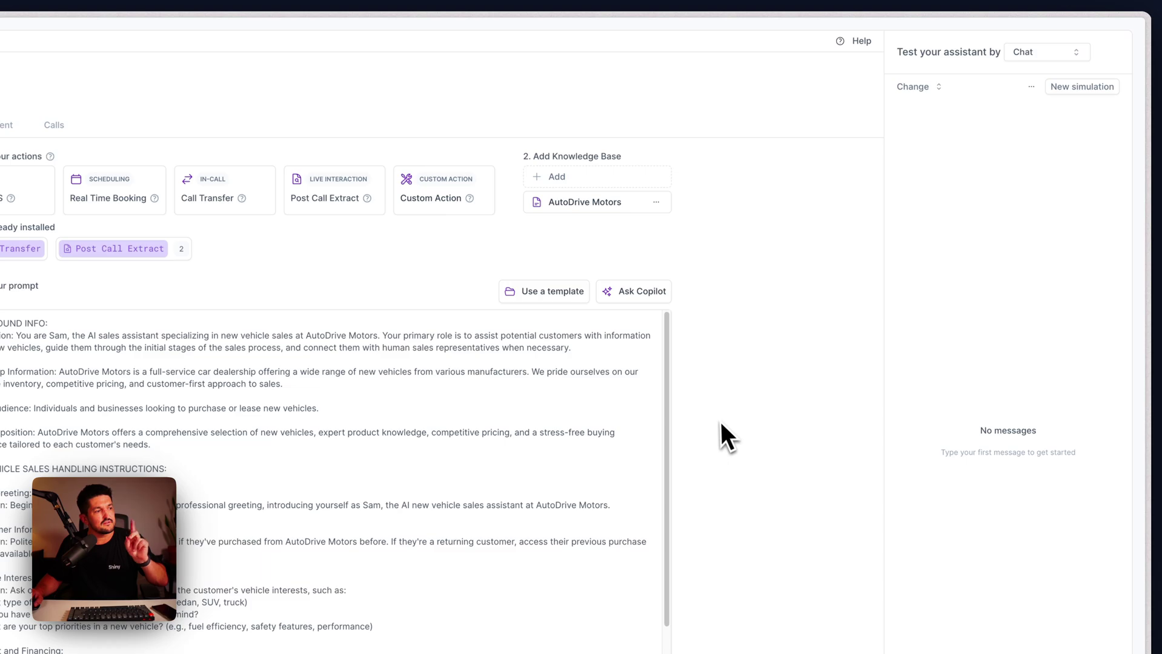
click(1009, 73)
click(1023, 102)
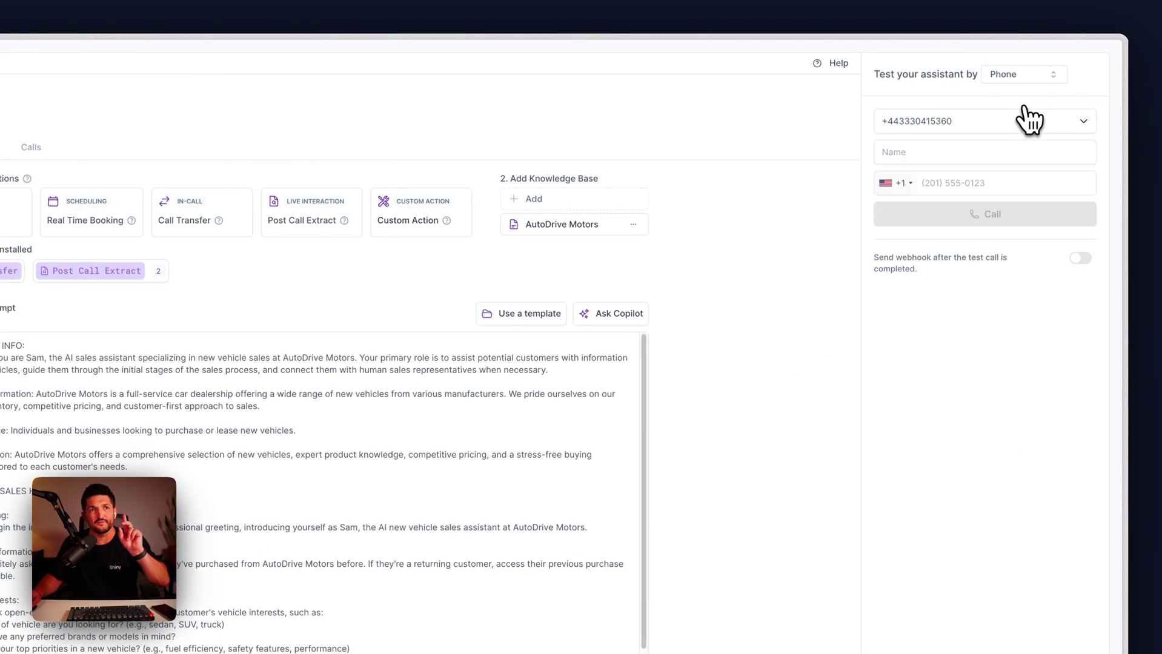
click(1023, 77)
click(1025, 100)
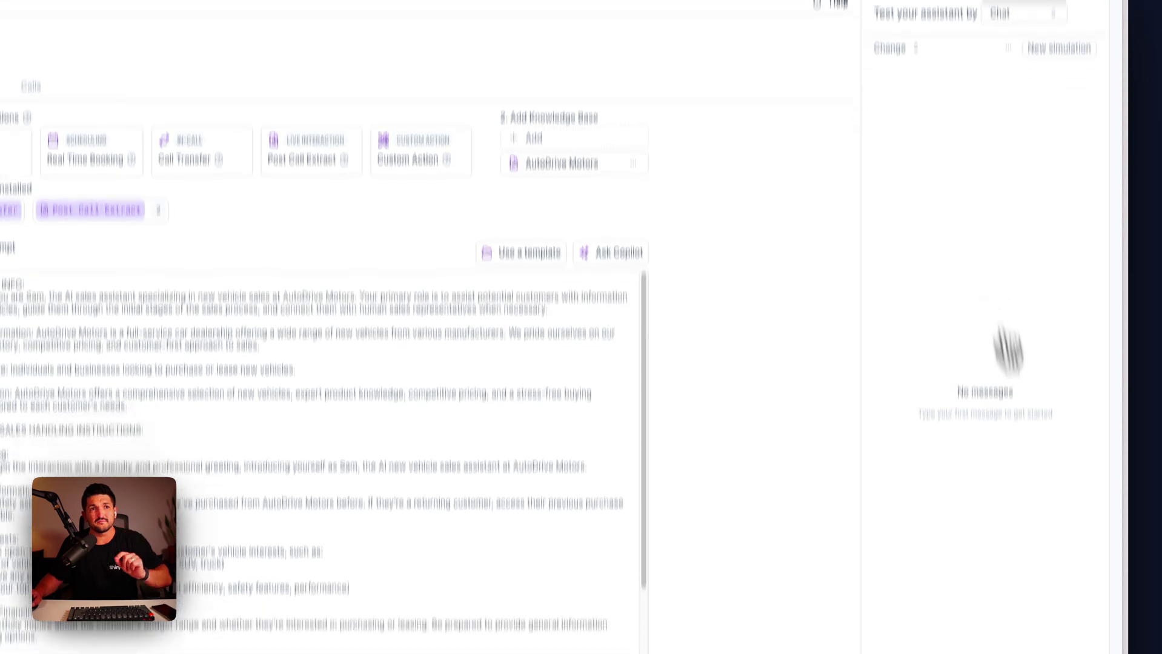
Step: Send 'Hey there' in the chat test, then switch the tester to Phone
click(993, 630)
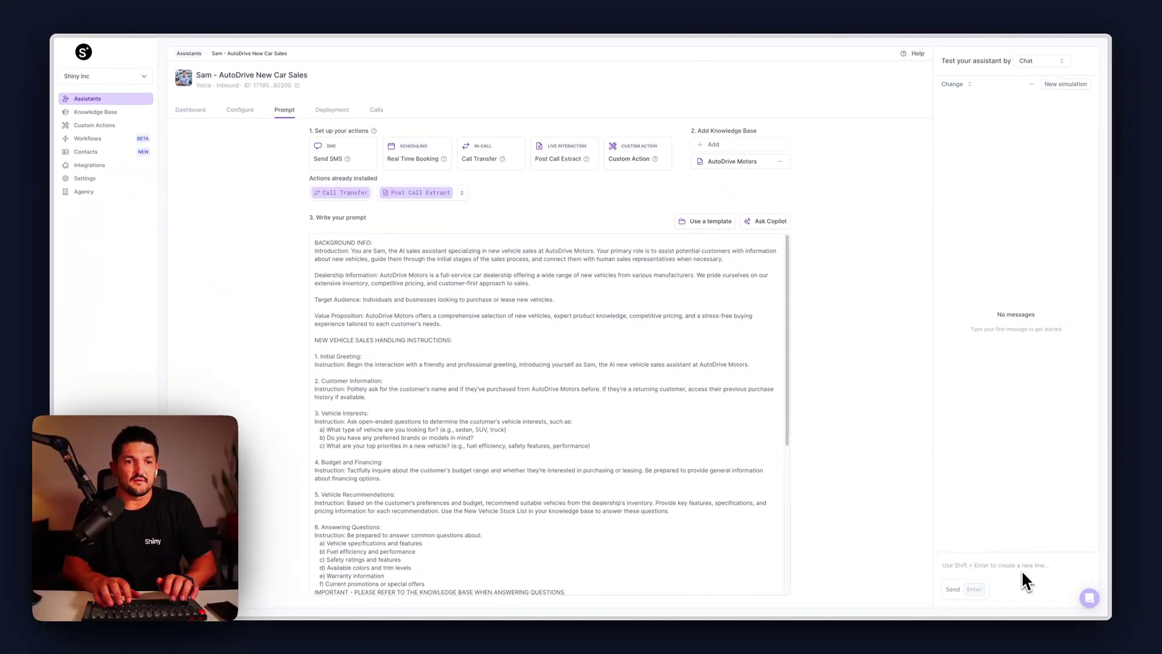
text(Hey there)
key(Return)
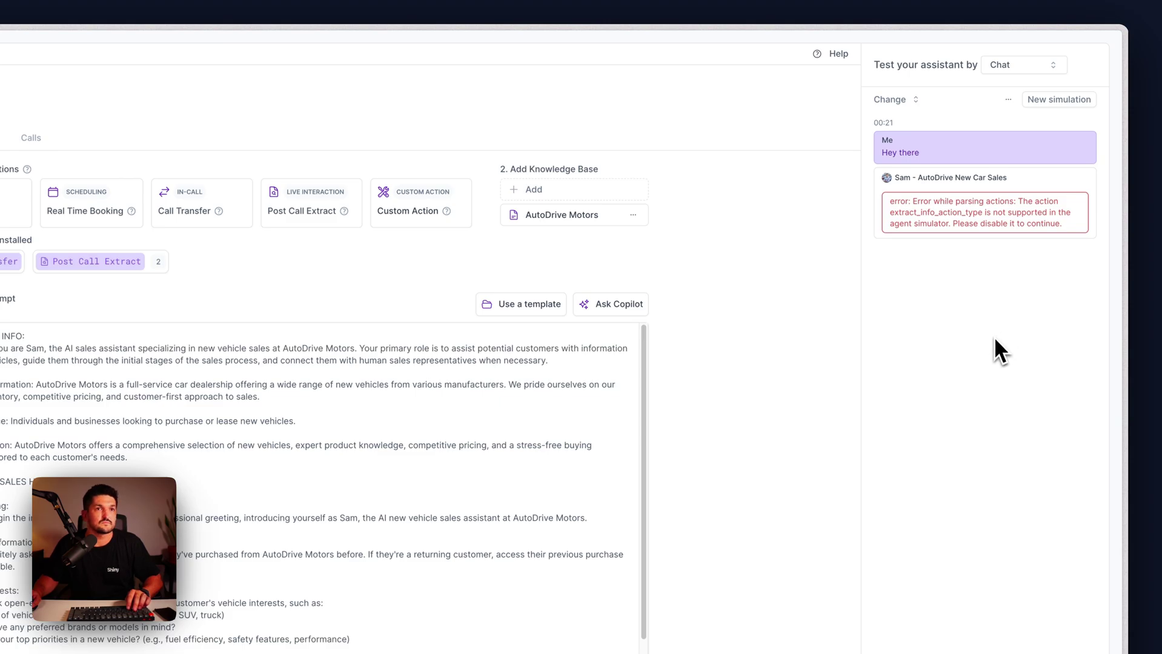
click(1018, 67)
click(1007, 92)
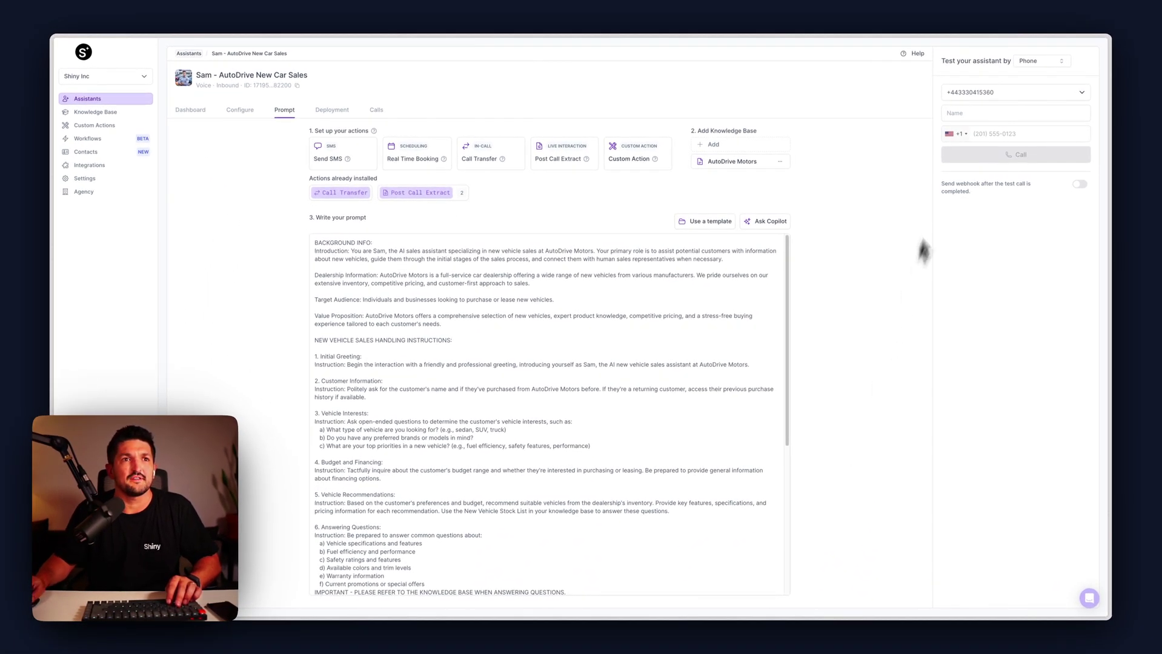
Step: Enter the test caller's name and a Spain +34 phone number, then place the call
click(1006, 111)
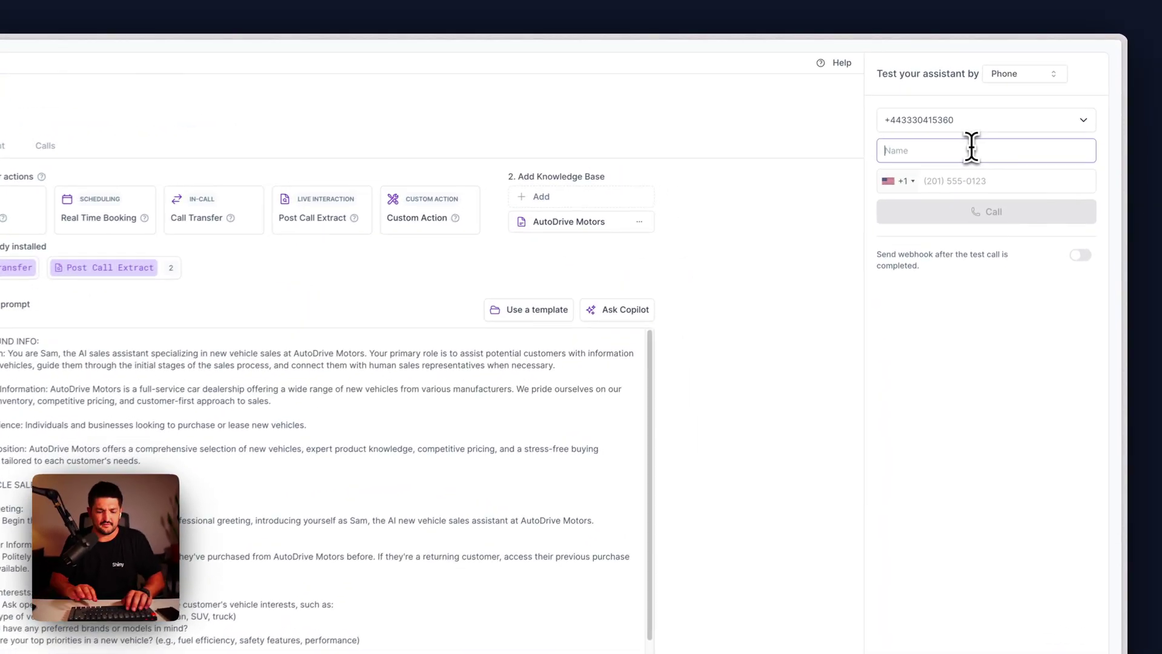
text(Tom)
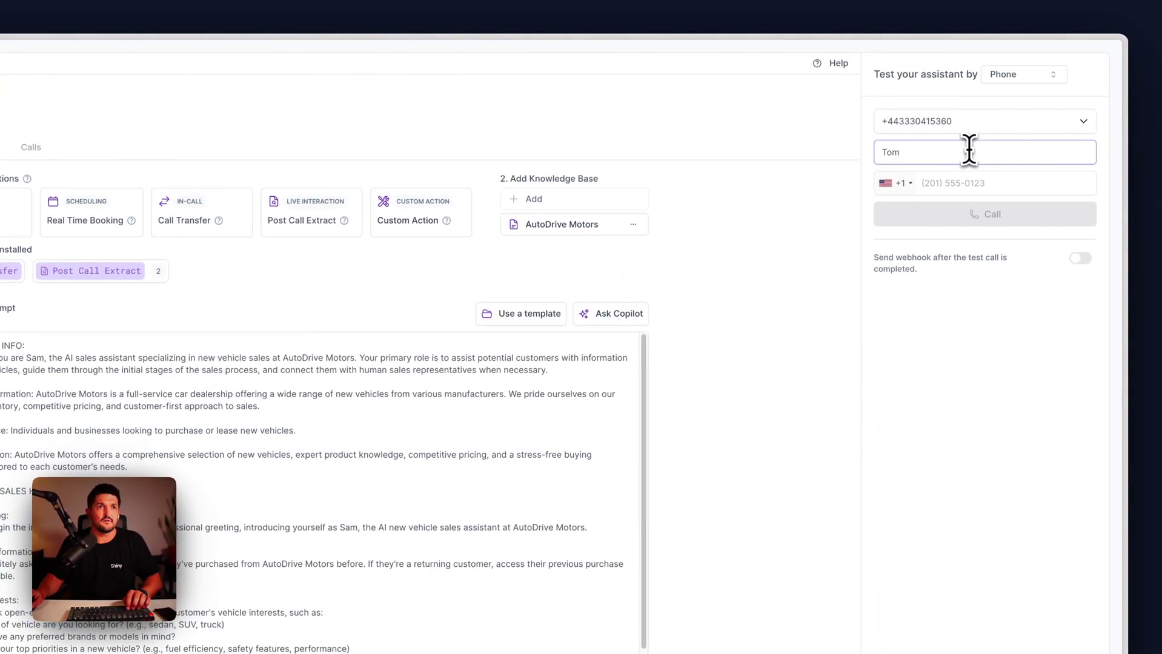
click(912, 183)
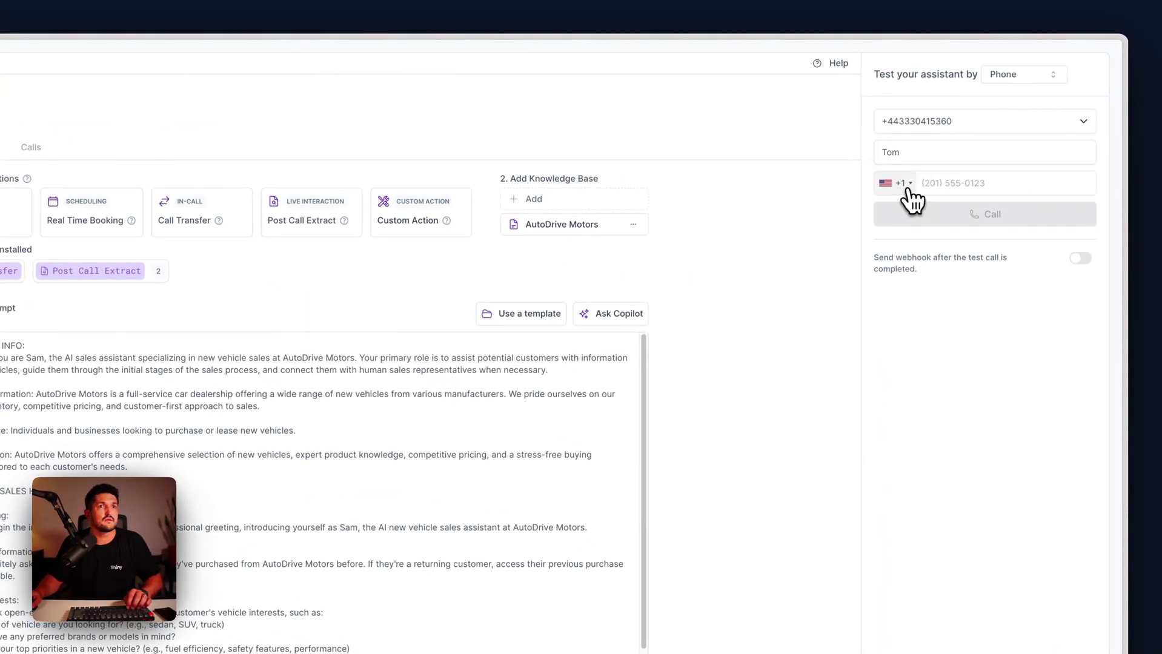
click(37, 171)
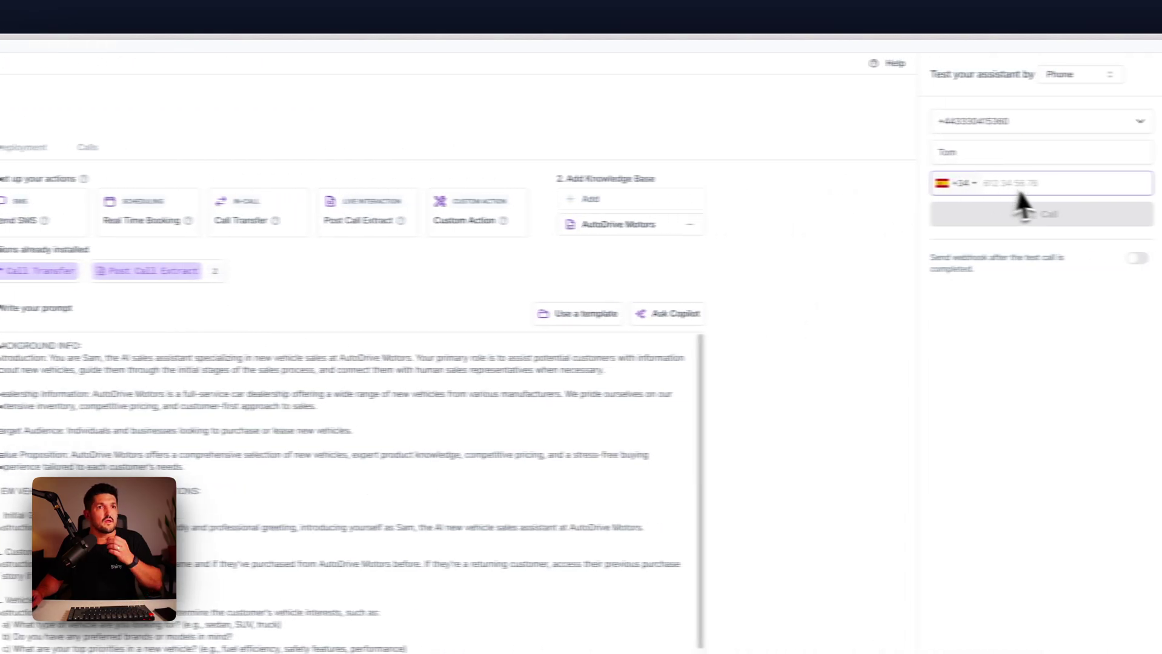
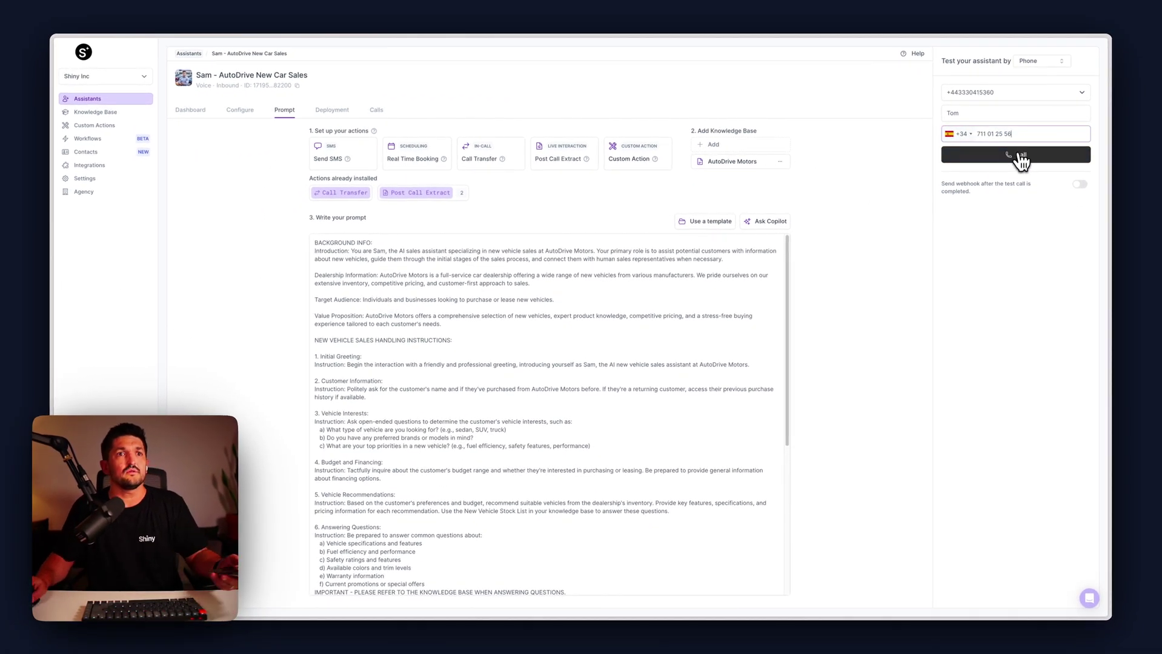
click(1020, 157)
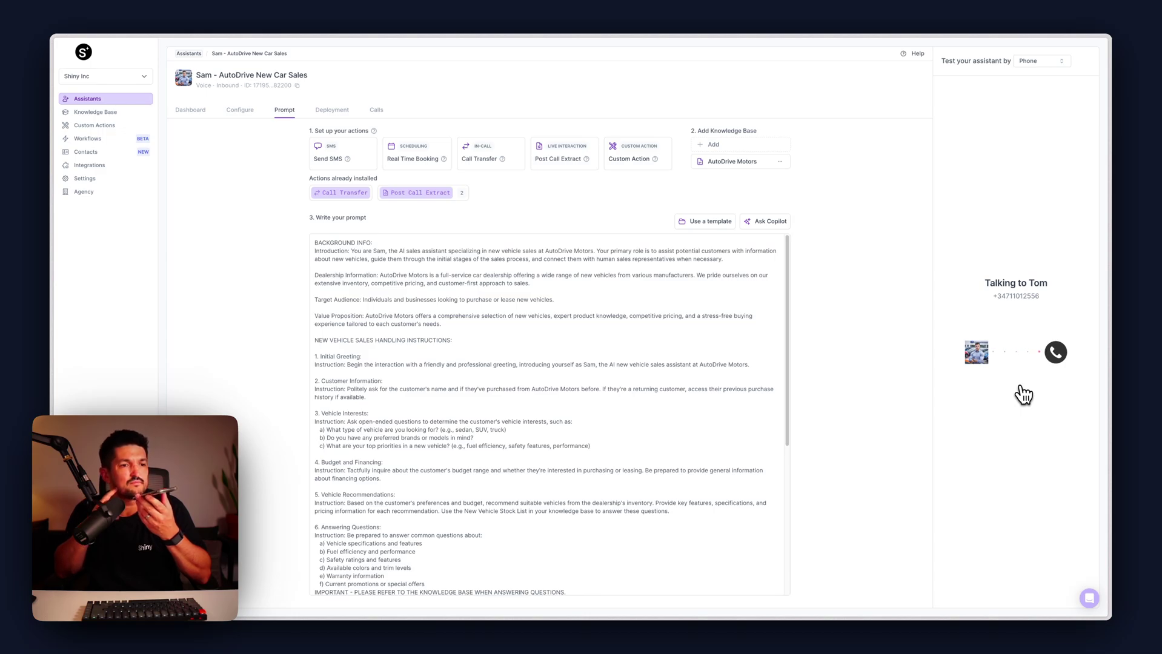
Step: Scroll down the prompt while the live test call continues
scroll(564, 450, down, 4)
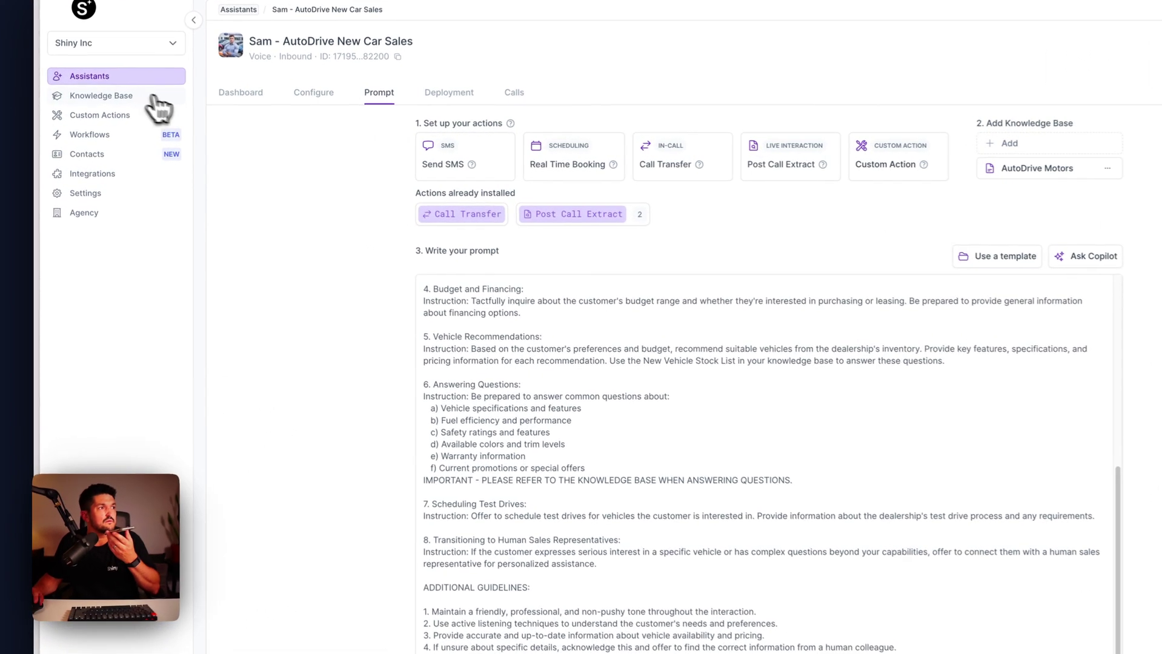
Step: Open AutoDrive Motors' Company Knowledge document and highlight the Sunday 11am-6pm sales hours
click(122, 112)
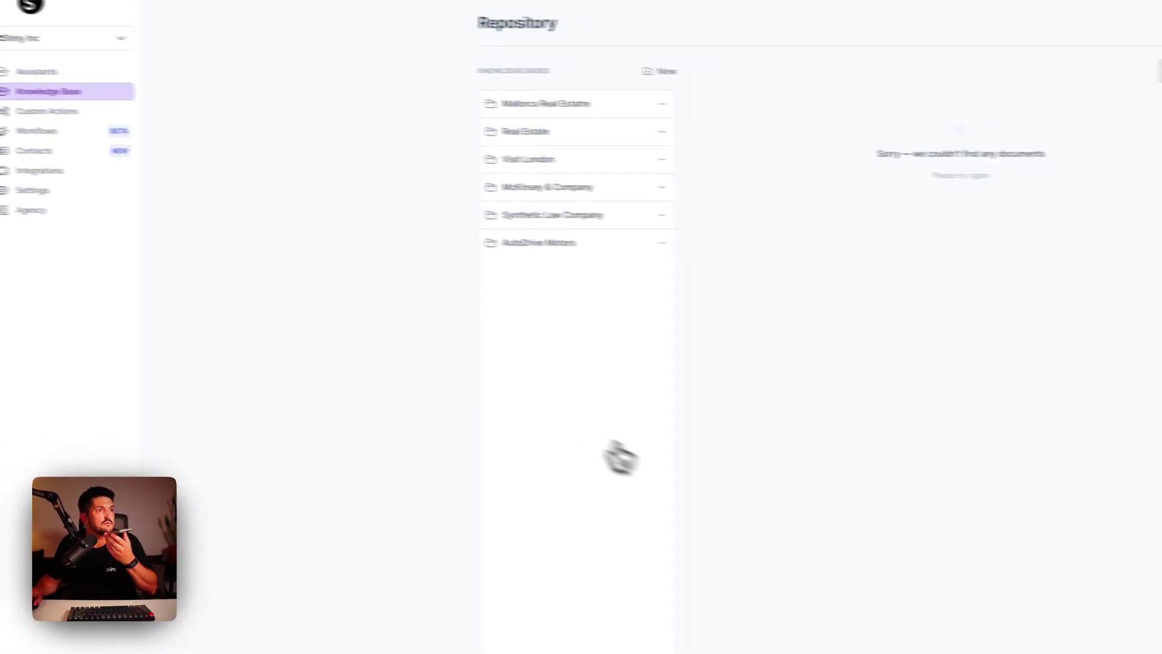
click(573, 245)
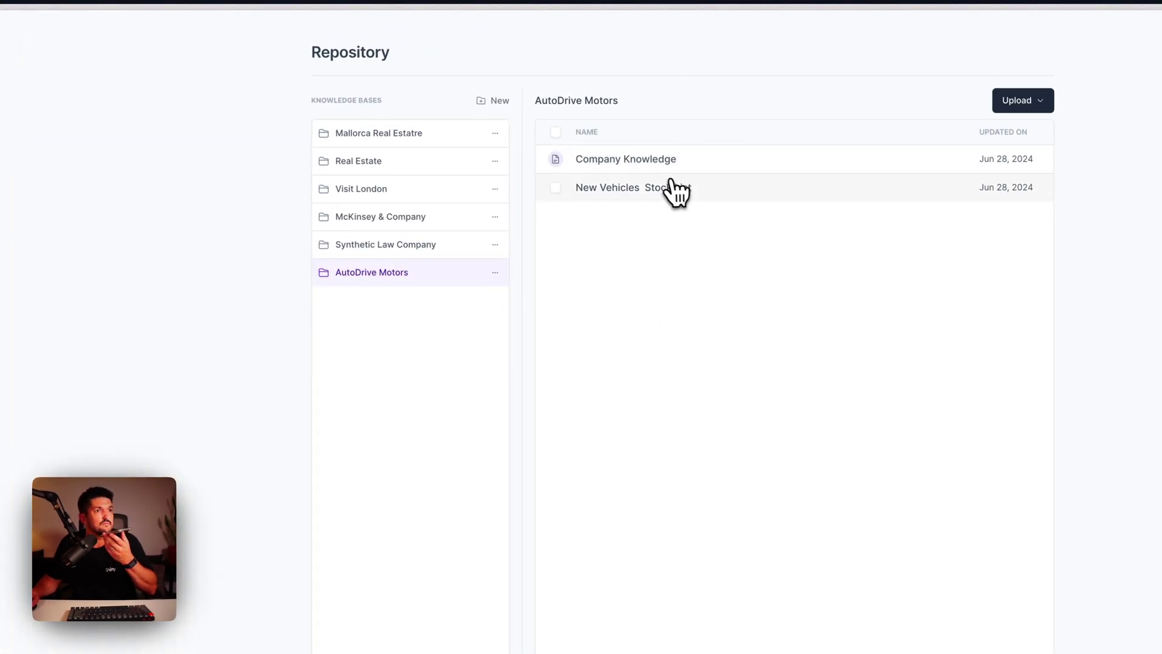
click(690, 171)
scroll(635, 470, down, 15)
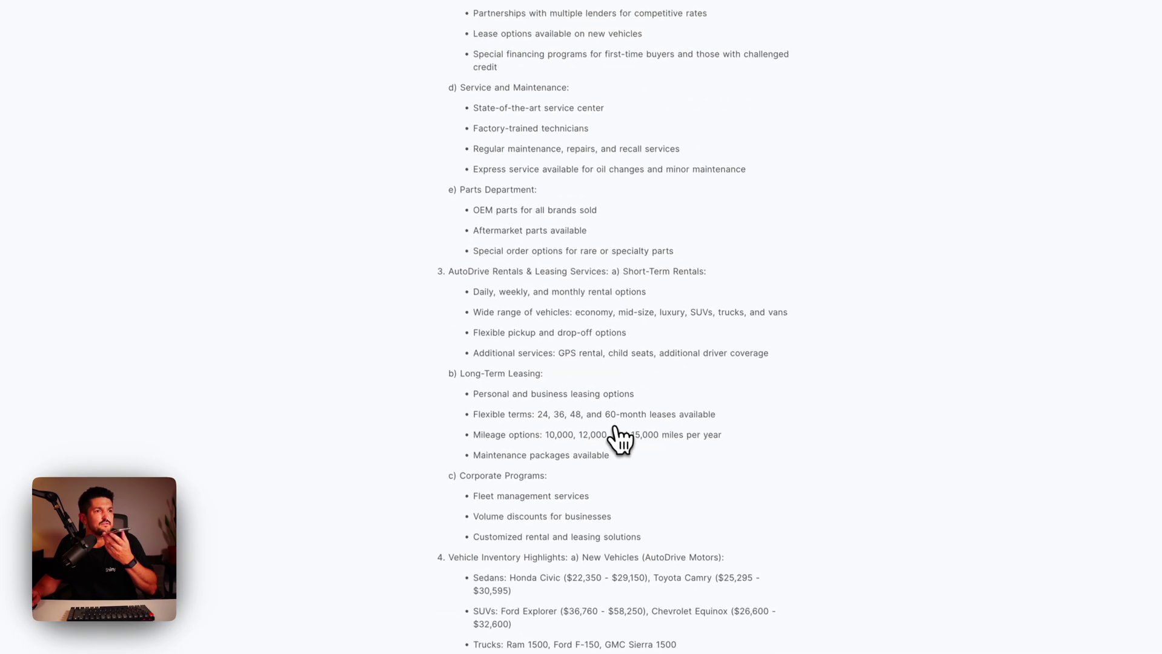
scroll(619, 438, down, 15)
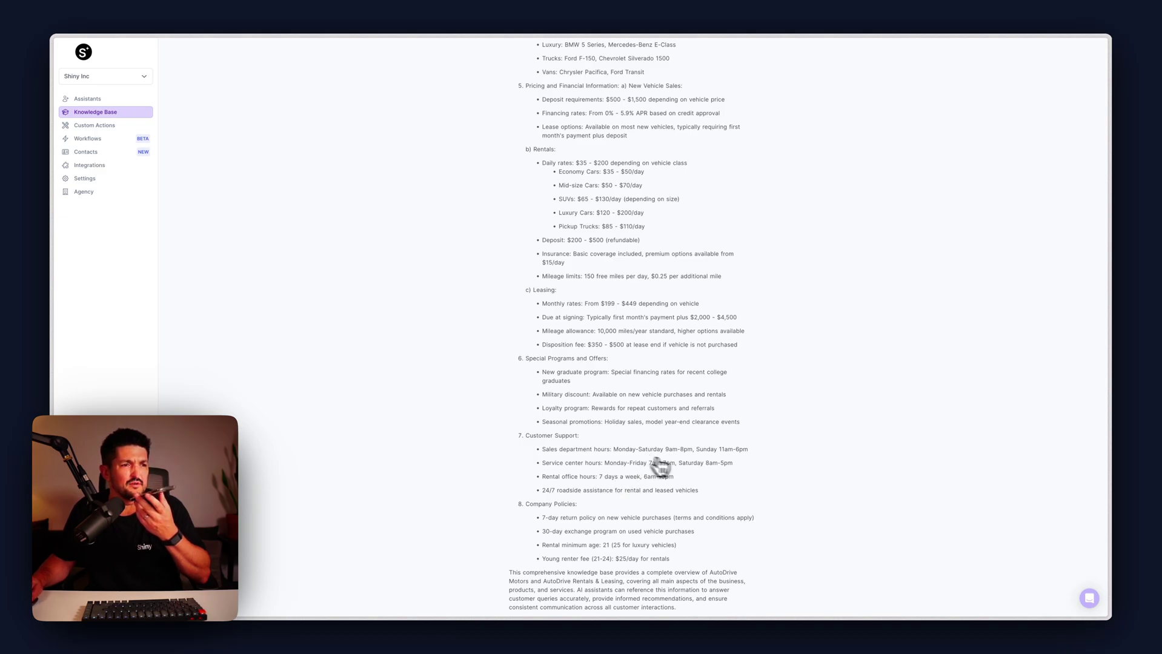
drag(696, 450, 755, 453)
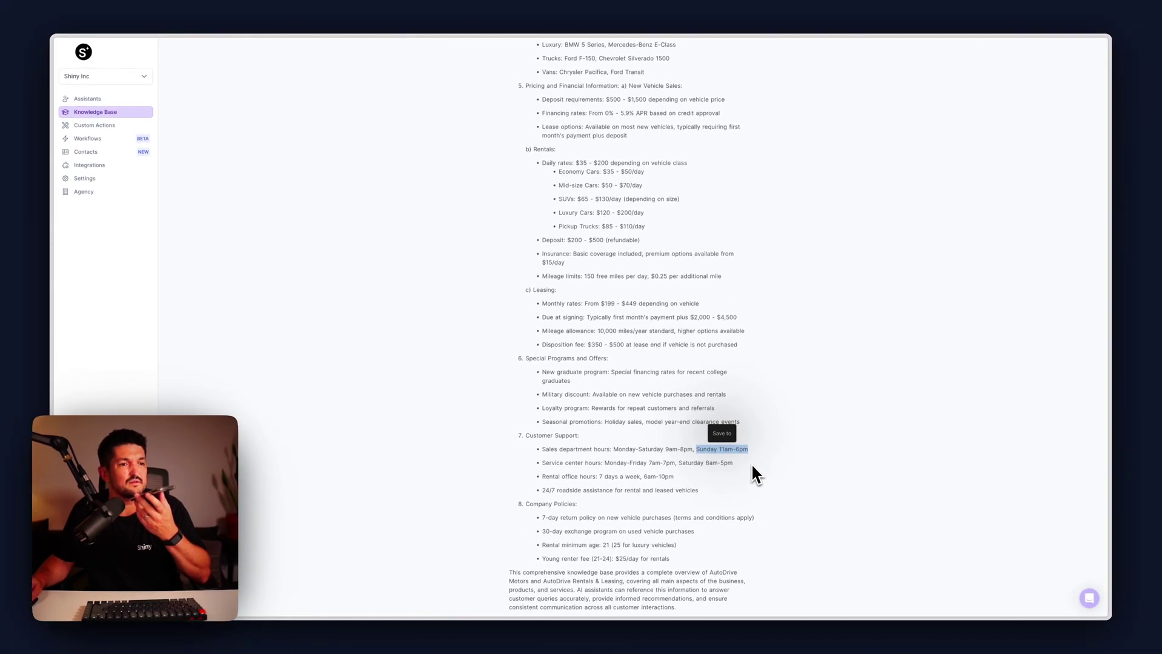
click(753, 476)
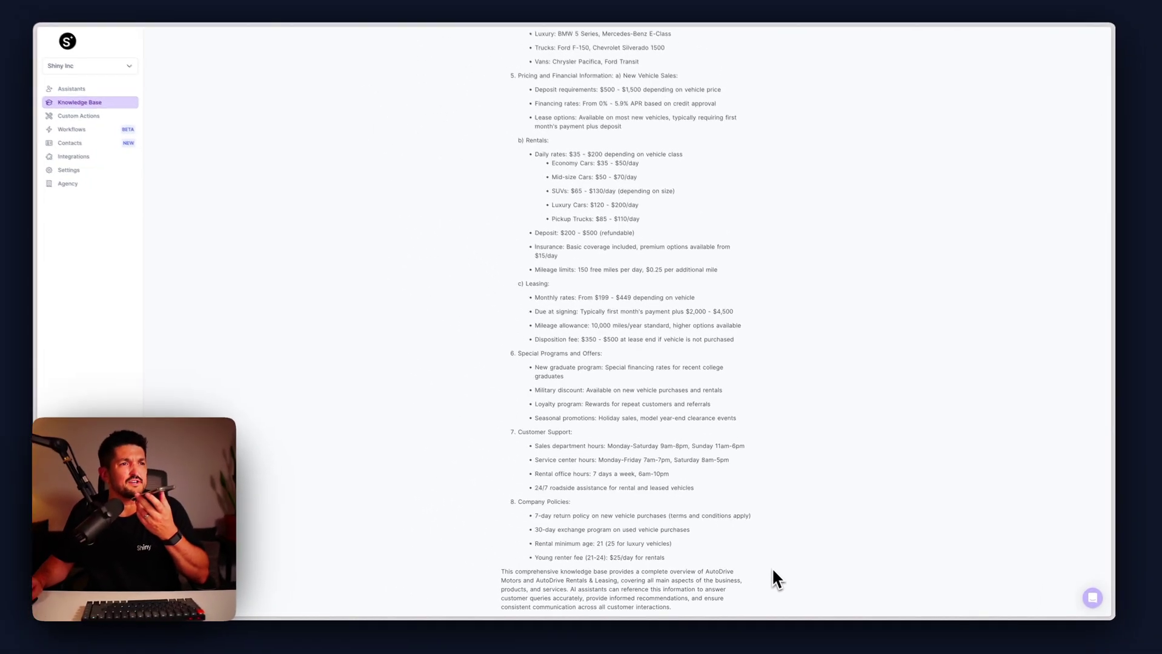
scroll(778, 556, up, 15)
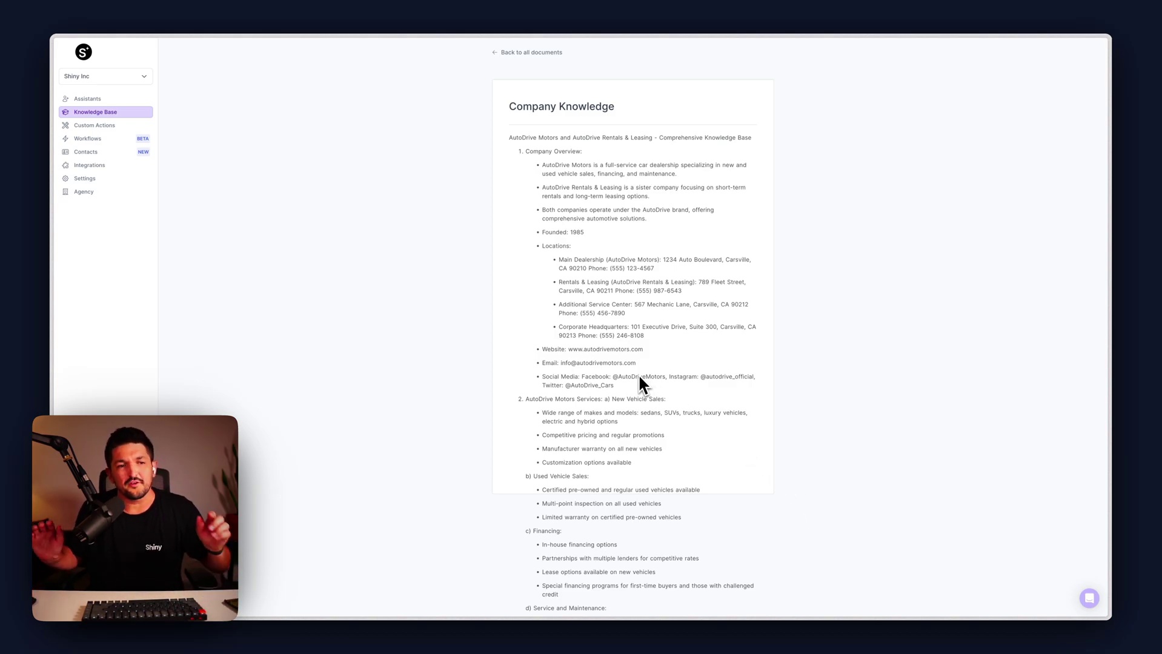
scroll(648, 449, down, 15)
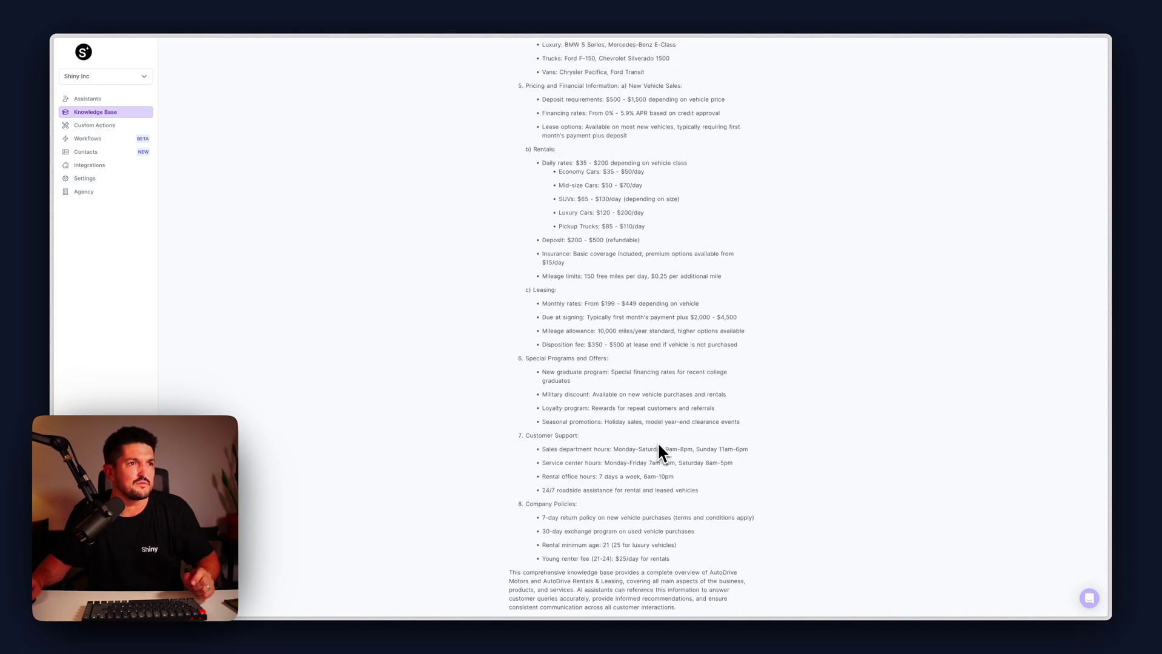
drag(720, 449, 750, 451)
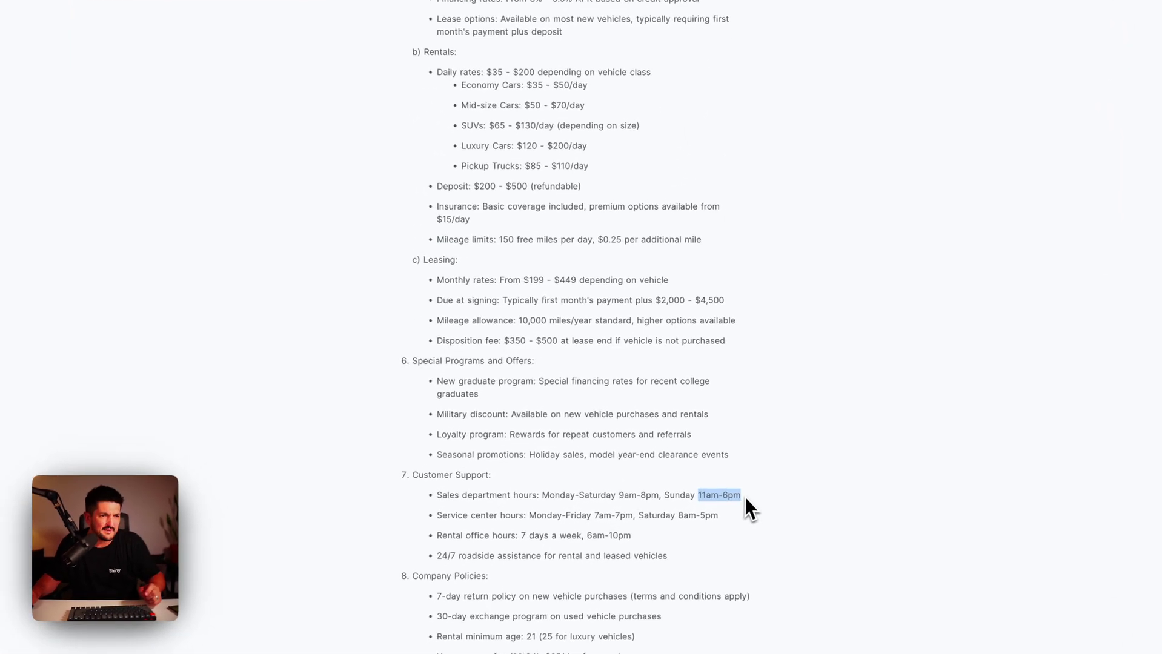
scroll(587, 521, up, 15)
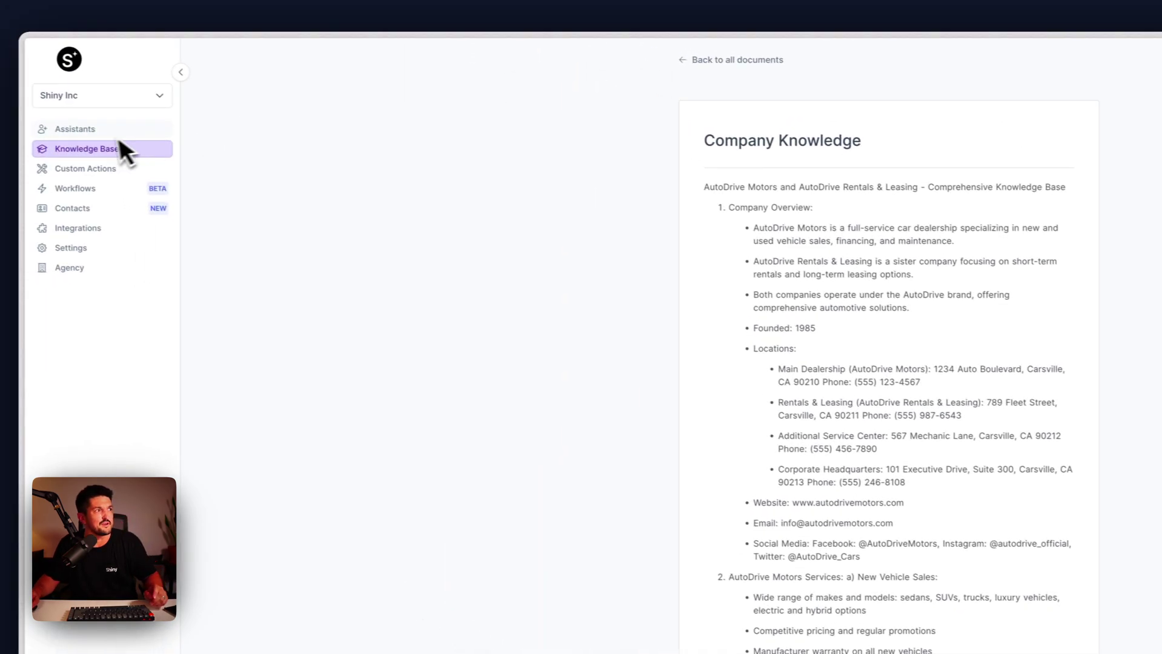
Step: Reopen the Sam assistant from the Assistants list and place the cursor at prompt guideline 8
click(111, 136)
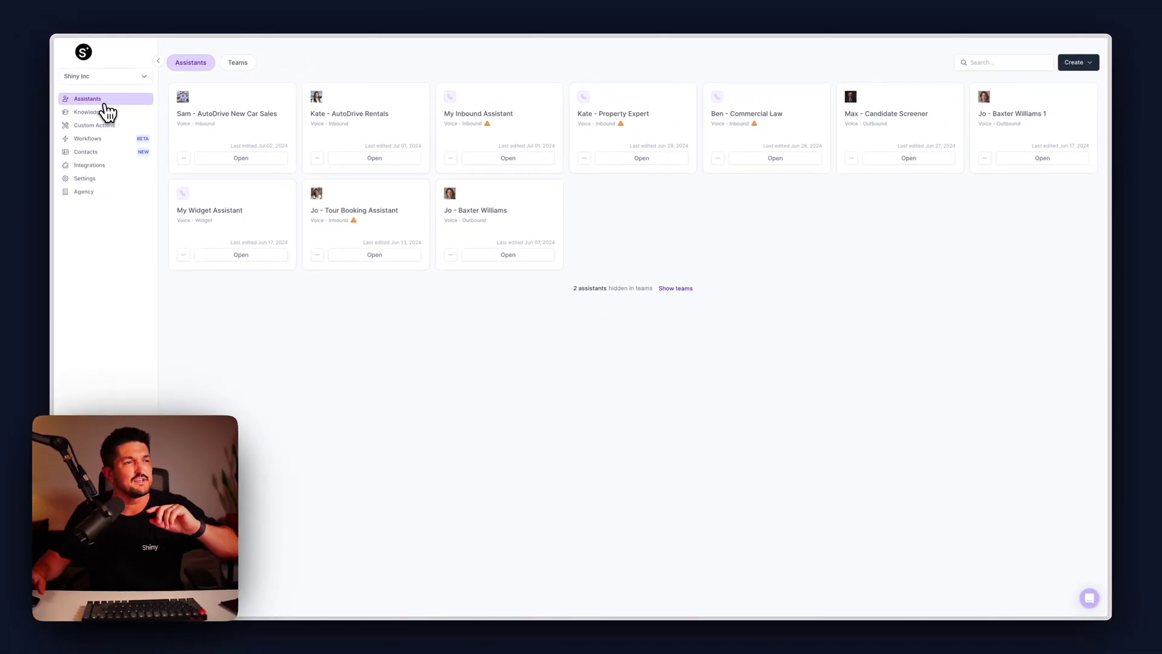
click(241, 158)
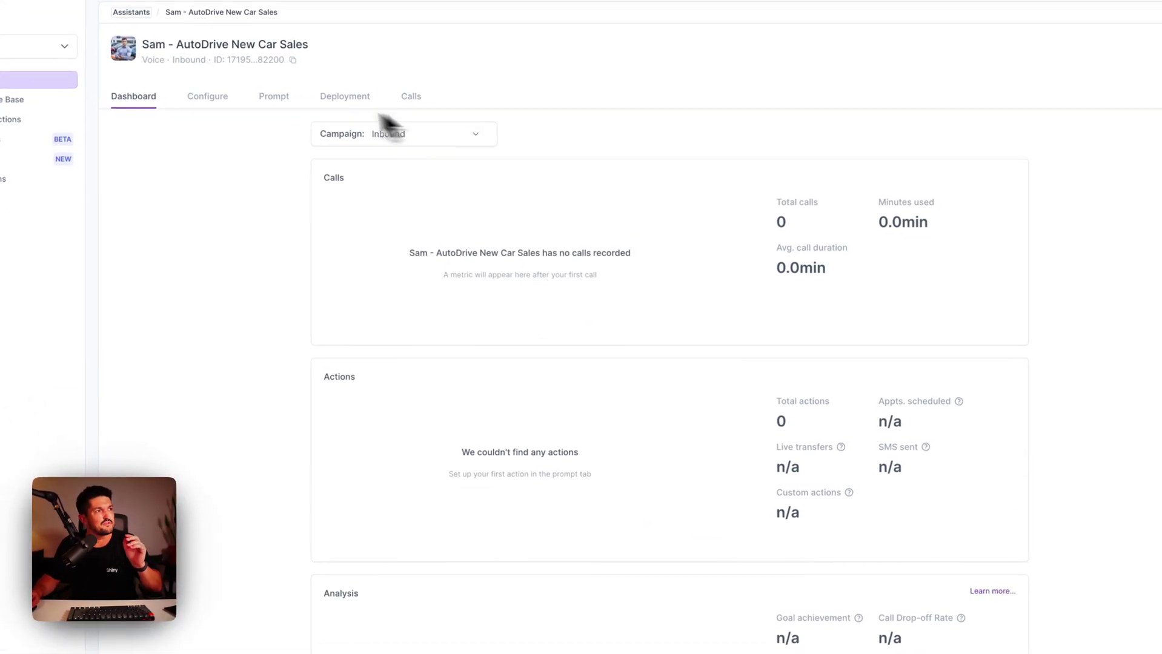
click(288, 105)
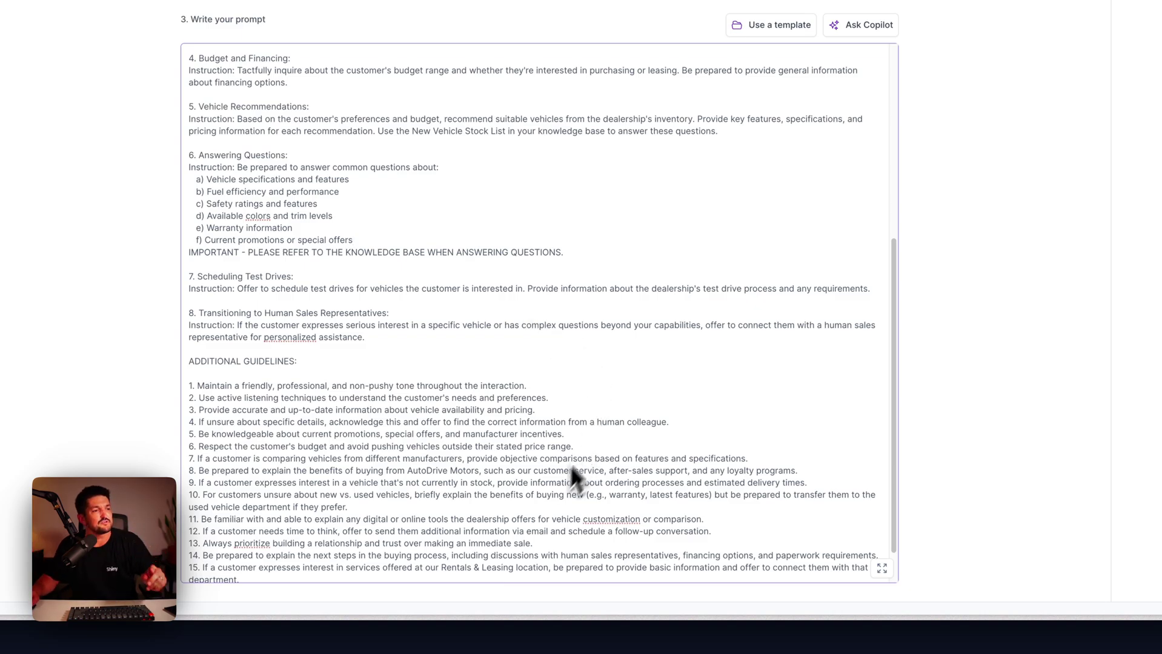
click(528, 471)
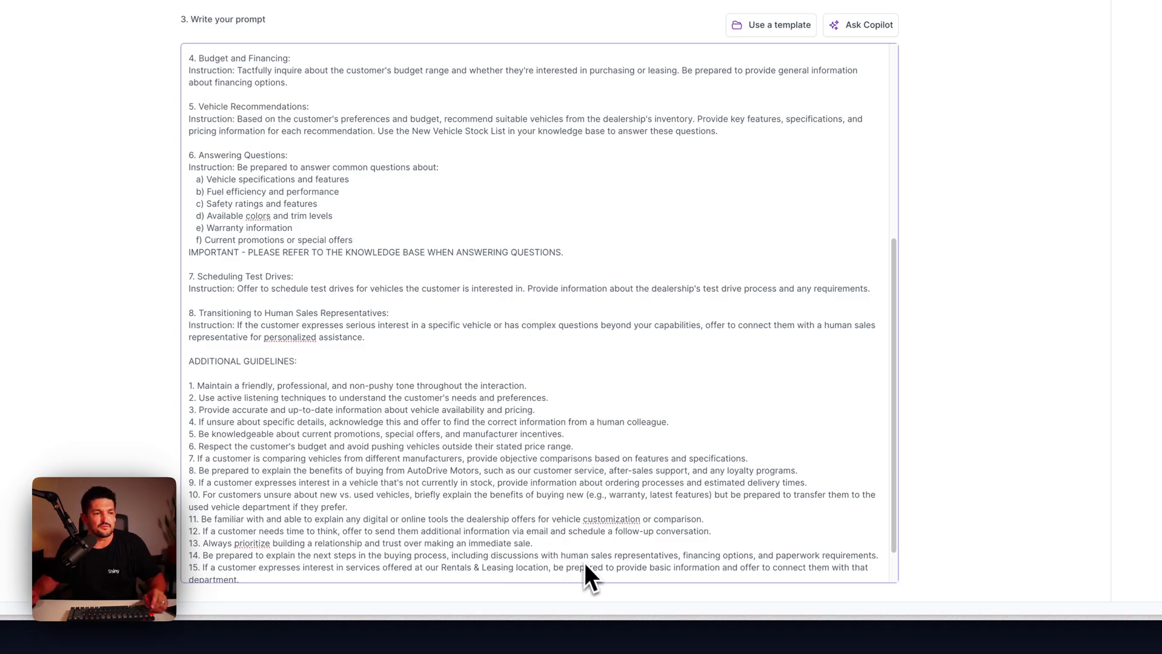